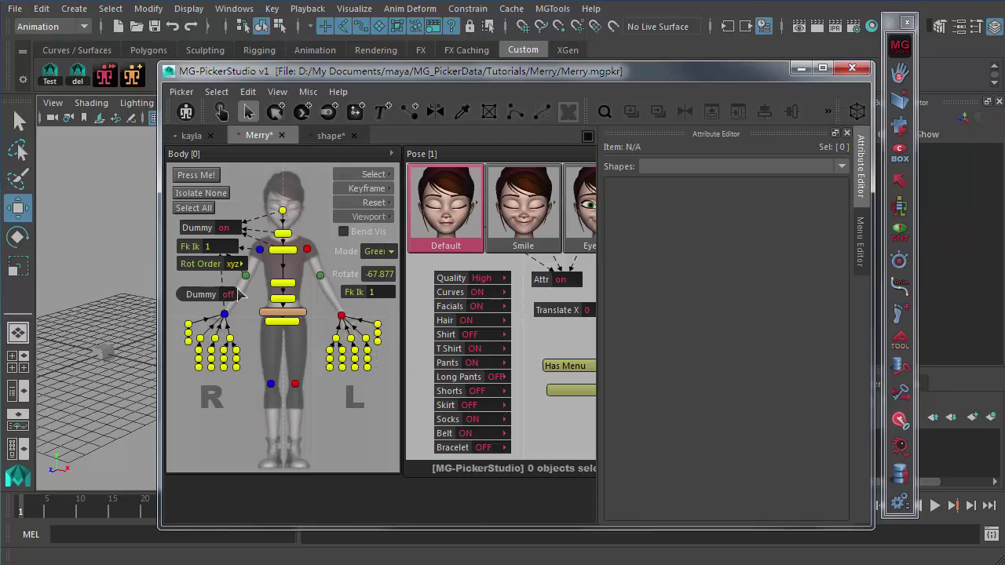
# - From the orange rectangle button, select all items of the same type, excluding the Has Menu button and bar
pyautogui.click(283, 313)
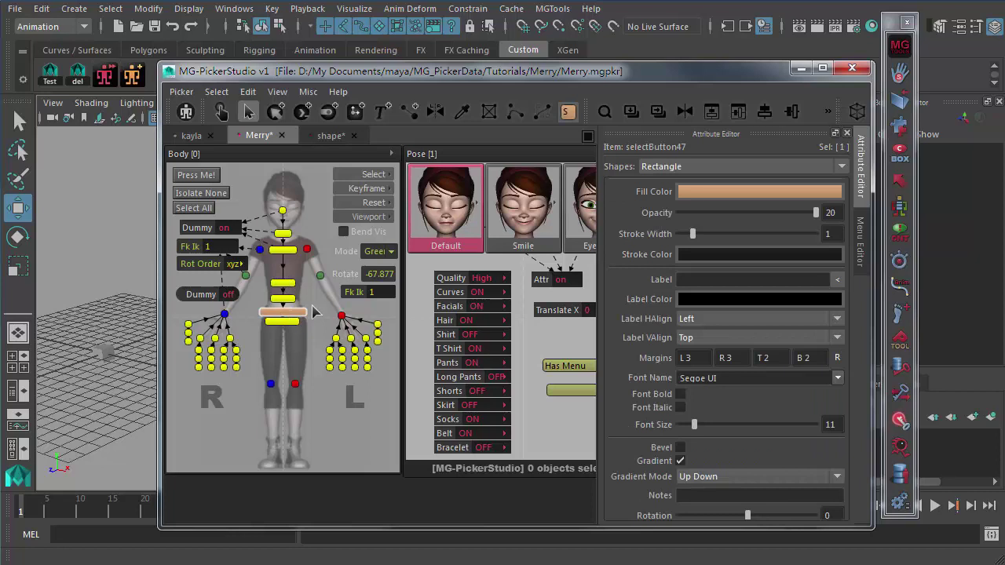
pyautogui.click(217, 92)
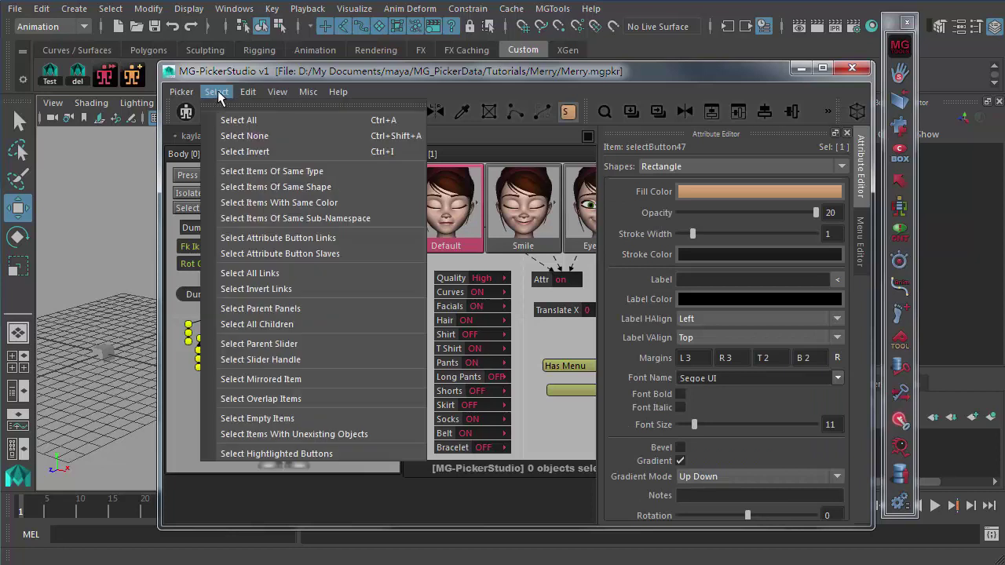
pyautogui.click(322, 171)
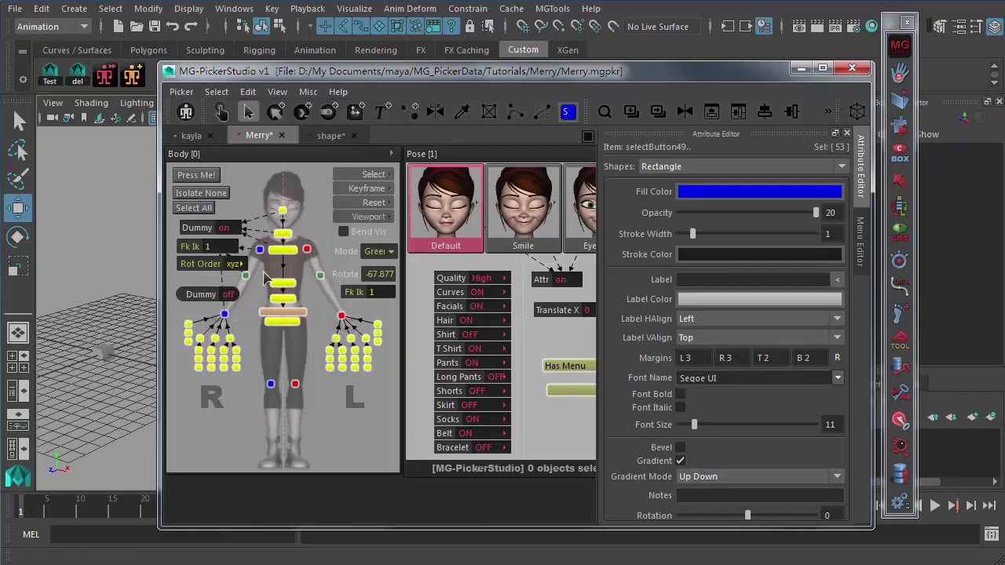
pyautogui.keyDown('ctrl'); pyautogui.moveTo(530, 340); pyautogui.dragTo(577, 446); pyautogui.keyUp('ctrl')
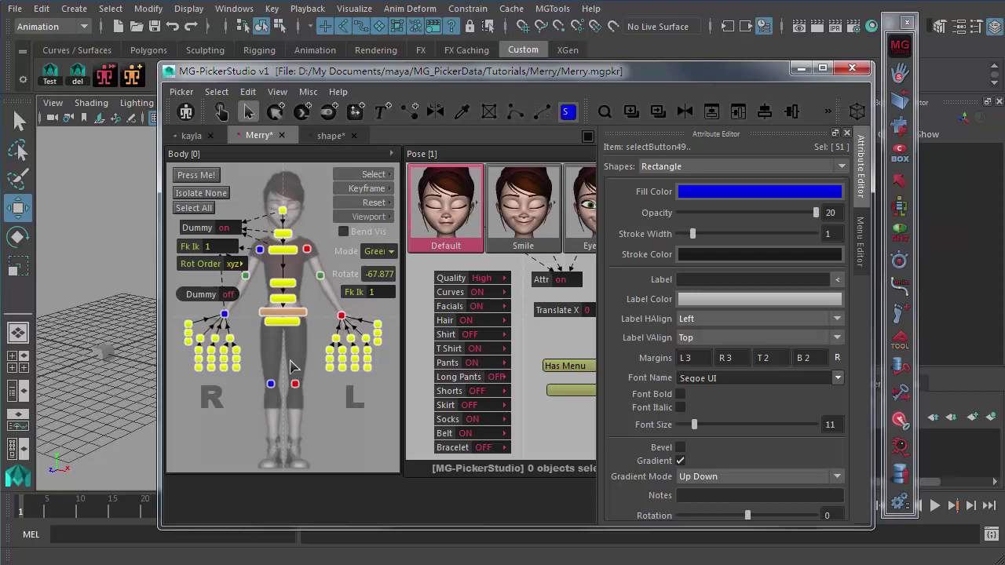
# - Use Adjust Button Color to set Saturation -3 and Brightness -1 on the selected buttons
pyautogui.hotkey('ctrl', 'h')
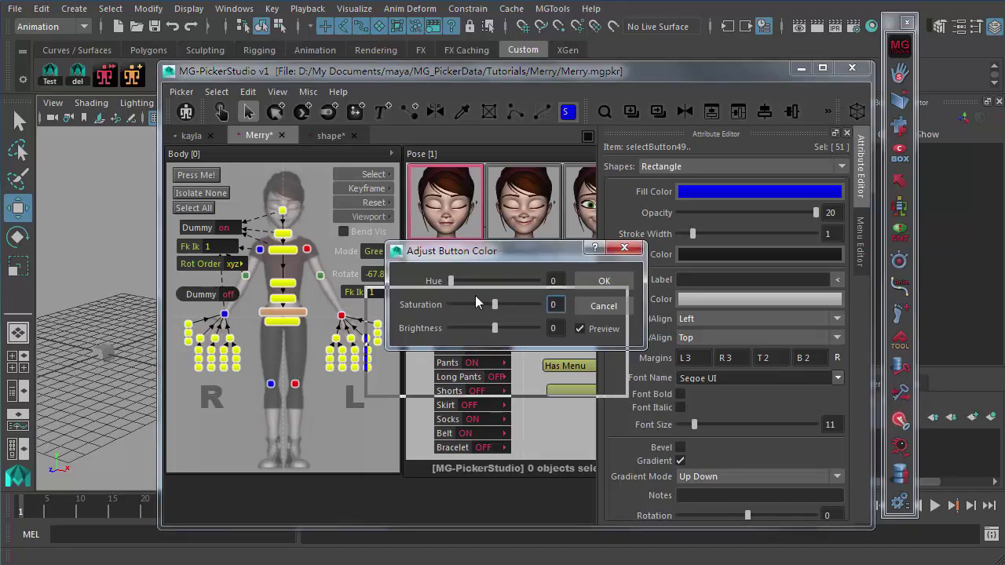
pyautogui.moveTo(493, 258); pyautogui.dragTo(396, 314)
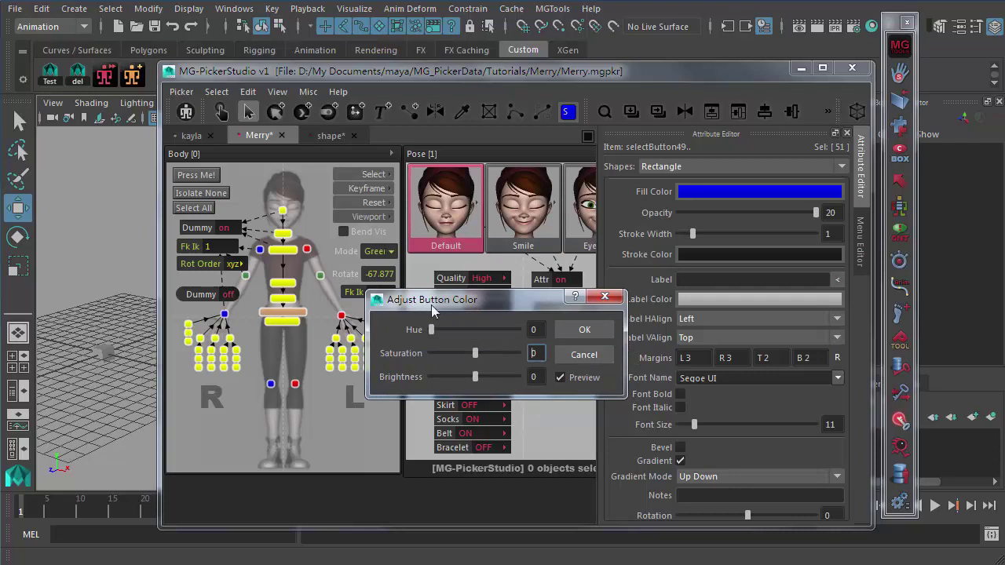
pyautogui.click(603, 296)
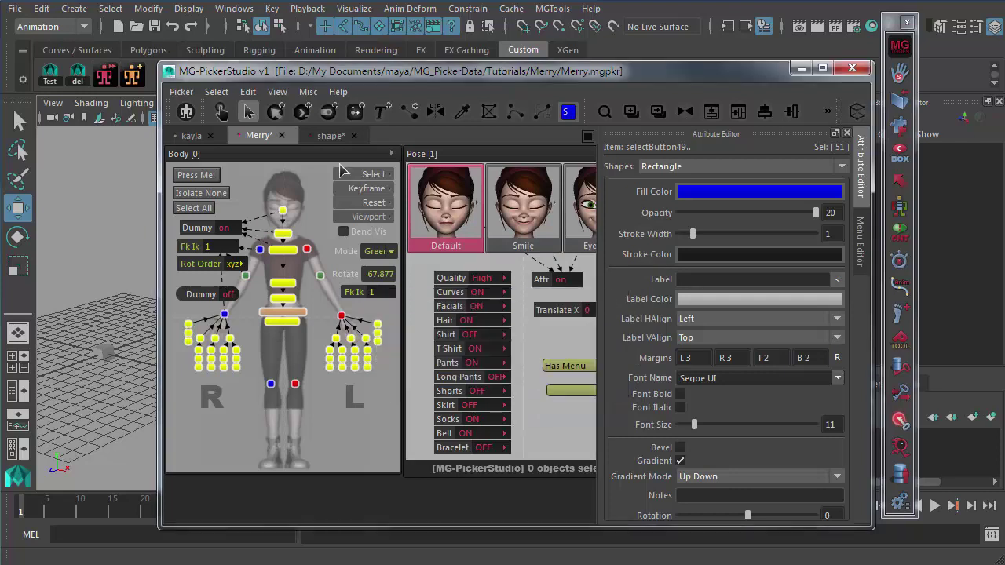
pyautogui.click(248, 93)
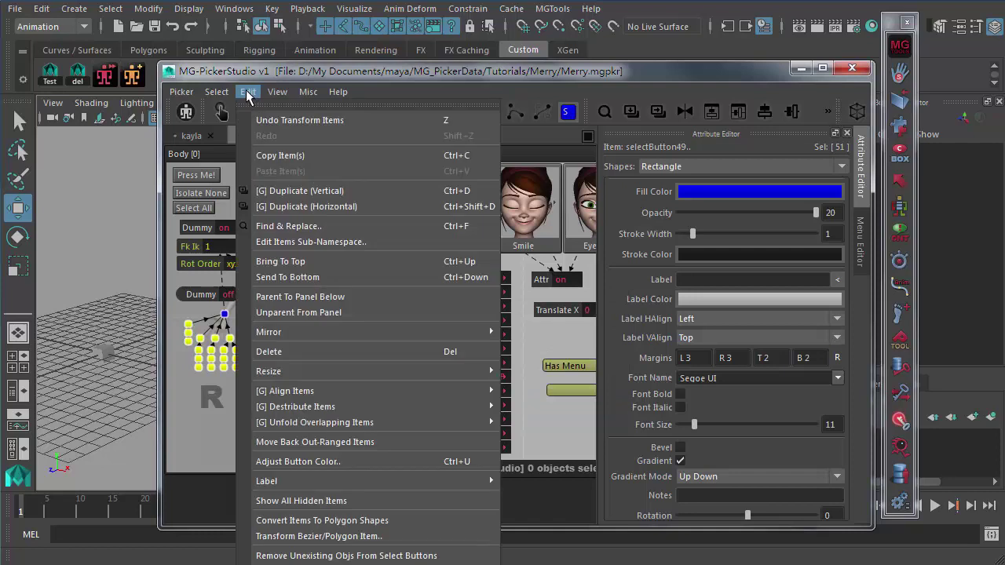
pyautogui.click(318, 461)
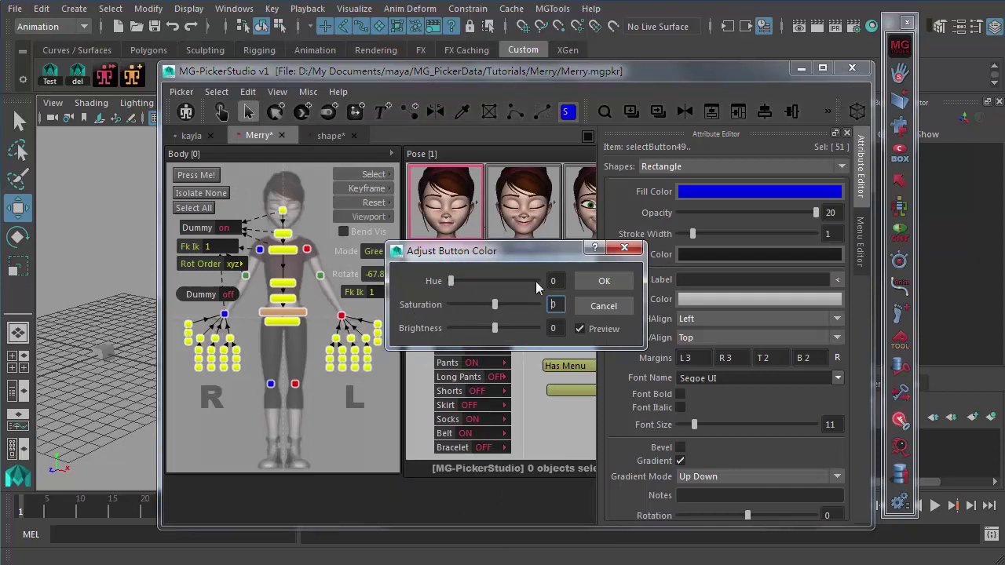
pyautogui.moveTo(452, 281); pyautogui.dragTo(396, 291)
pyautogui.moveTo(478, 305)
pyautogui.mouseDown()
pyautogui.moveTo(459, 310)
pyautogui.moveTo(474, 309)
pyautogui.mouseUp()
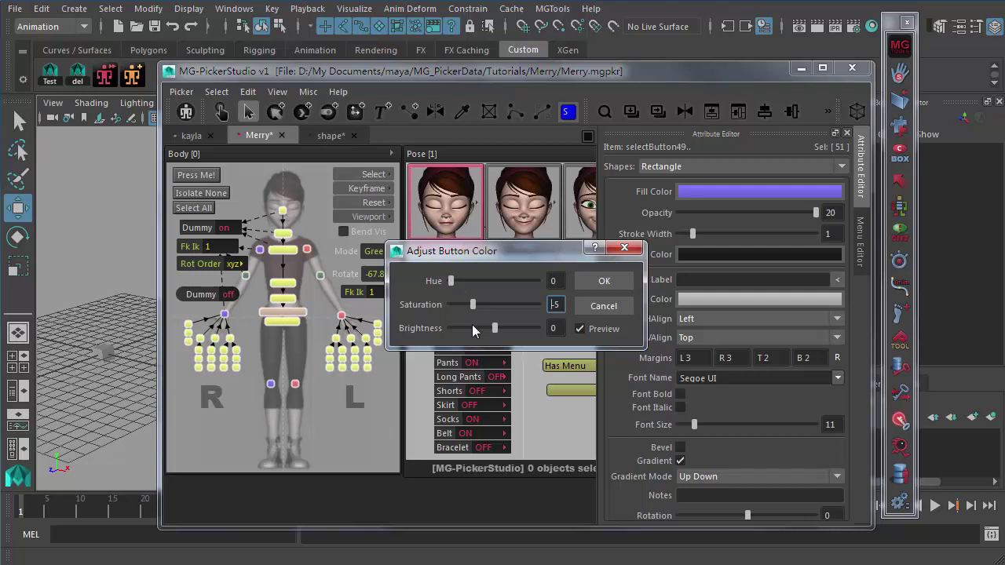
pyautogui.moveTo(474, 307); pyautogui.dragTo(482, 308)
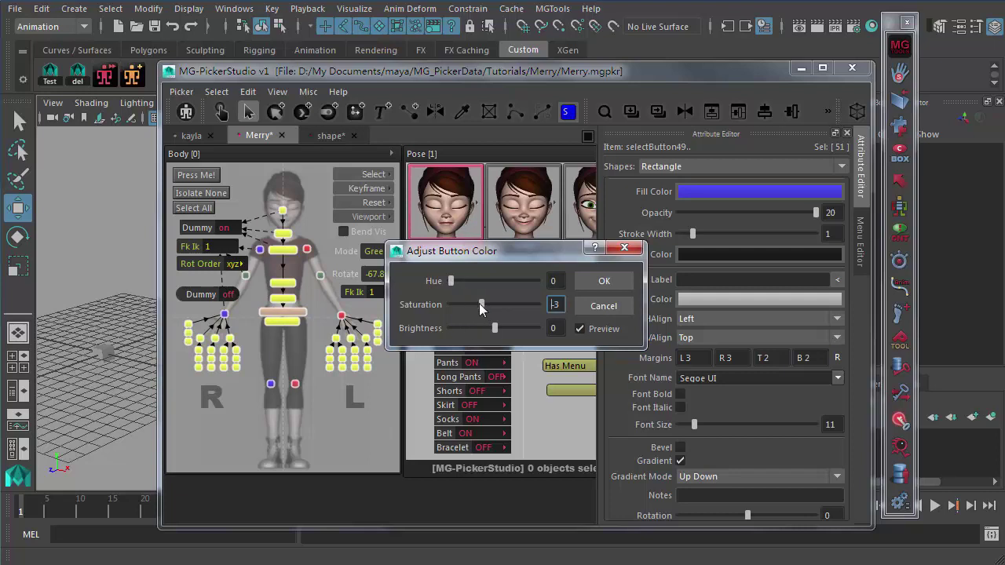
pyautogui.moveTo(494, 329); pyautogui.dragTo(487, 330)
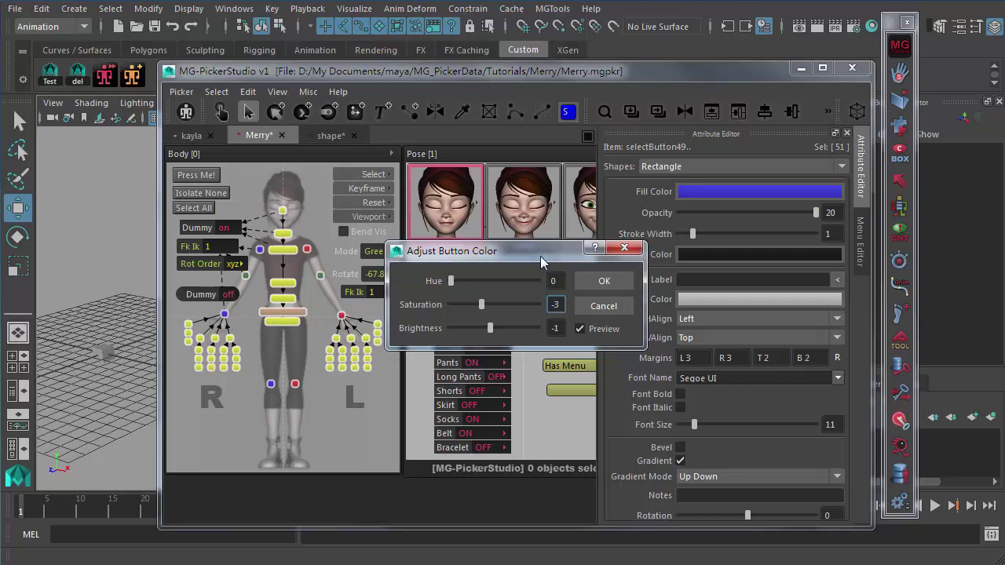
pyautogui.click(604, 280)
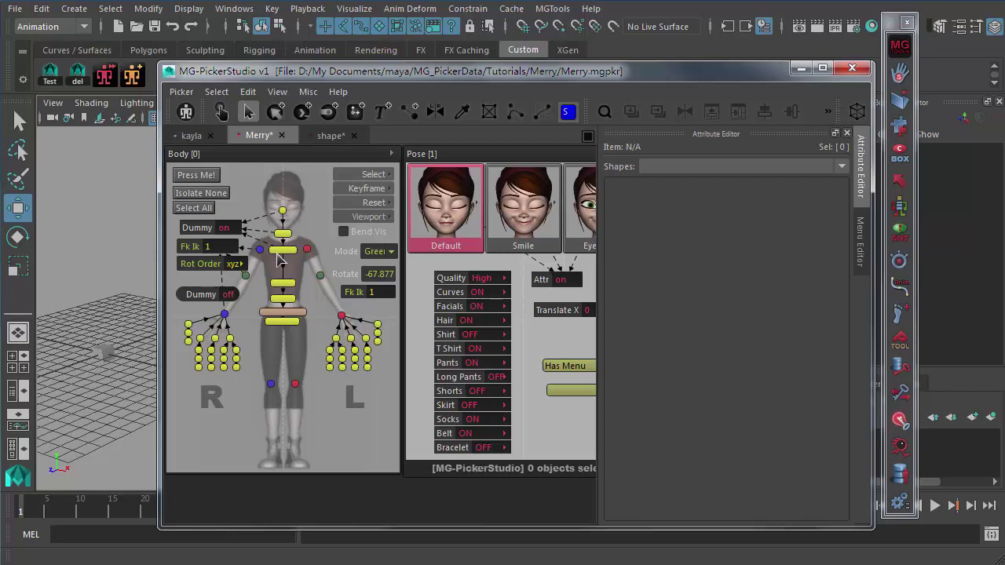
# - Marquee-select the finger buttons of both the left and right hands
pyautogui.moveTo(402, 390); pyautogui.dragTo(172, 168)
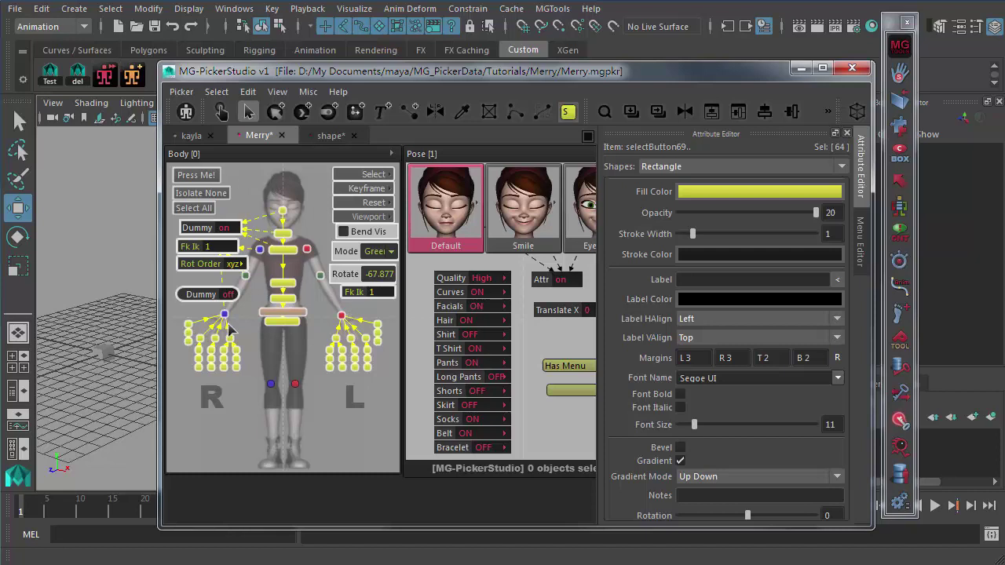
pyautogui.click(378, 309)
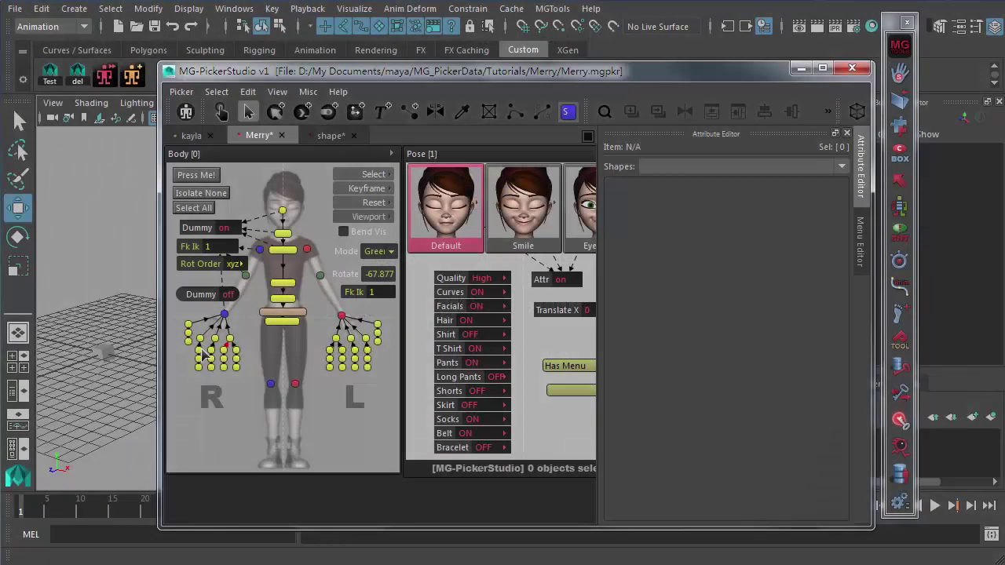
pyautogui.moveTo(385, 374); pyautogui.dragTo(176, 316)
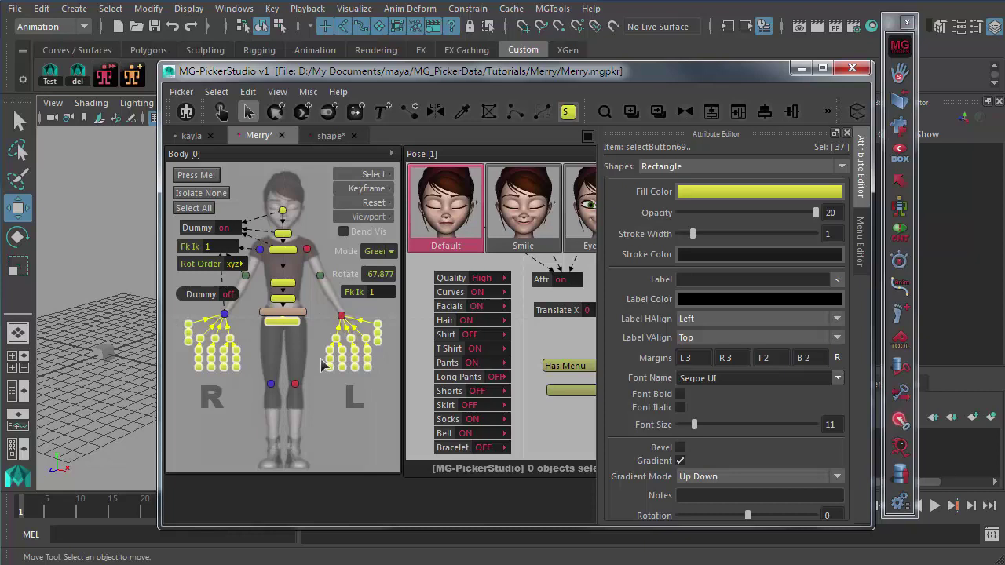
pyautogui.click(182, 92)
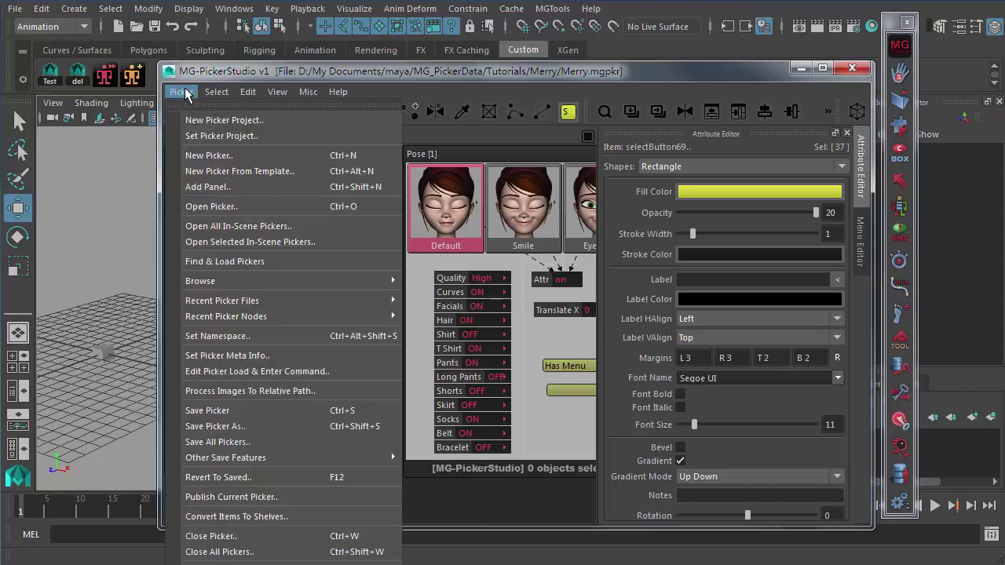
pyautogui.click(235, 336)
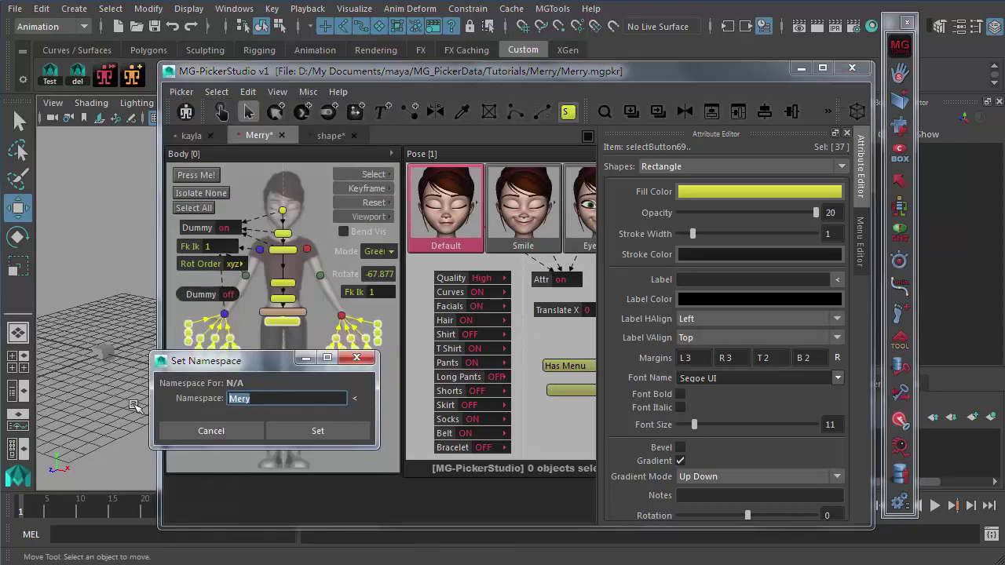
pyautogui.click(357, 359)
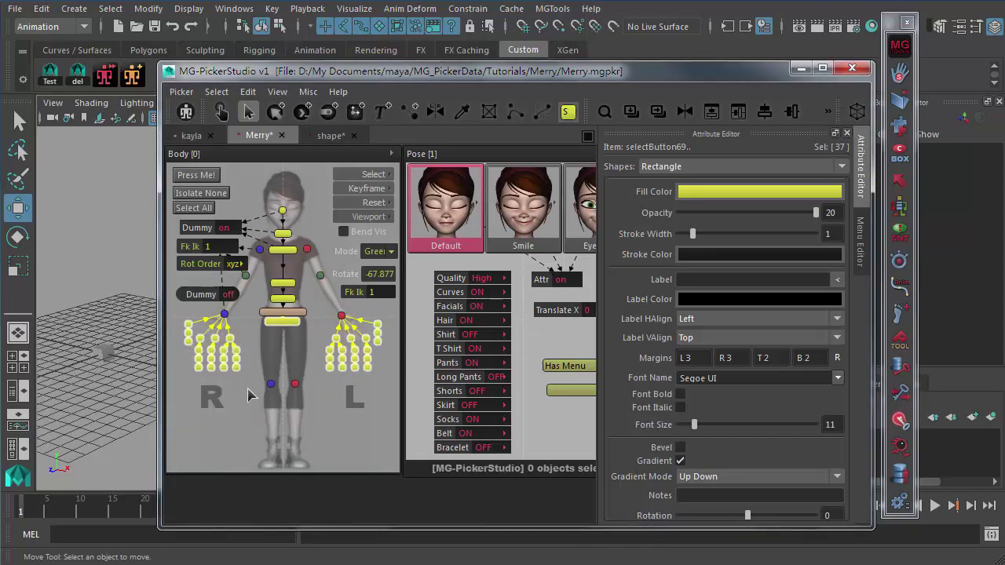
pyautogui.moveTo(392, 320); pyautogui.dragTo(177, 372)
pyautogui.scroll(-5, 646, 454)
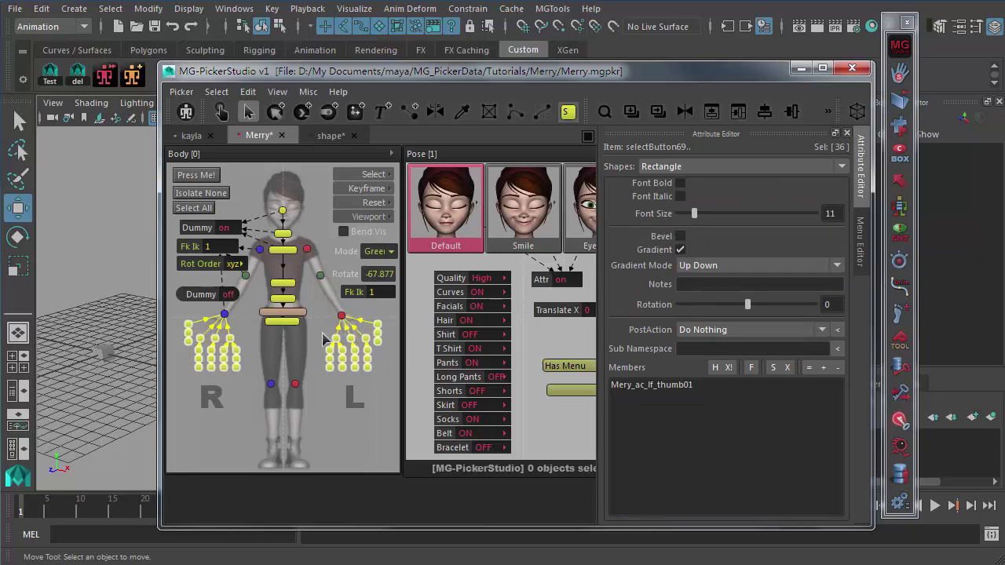
pyautogui.click(684, 351)
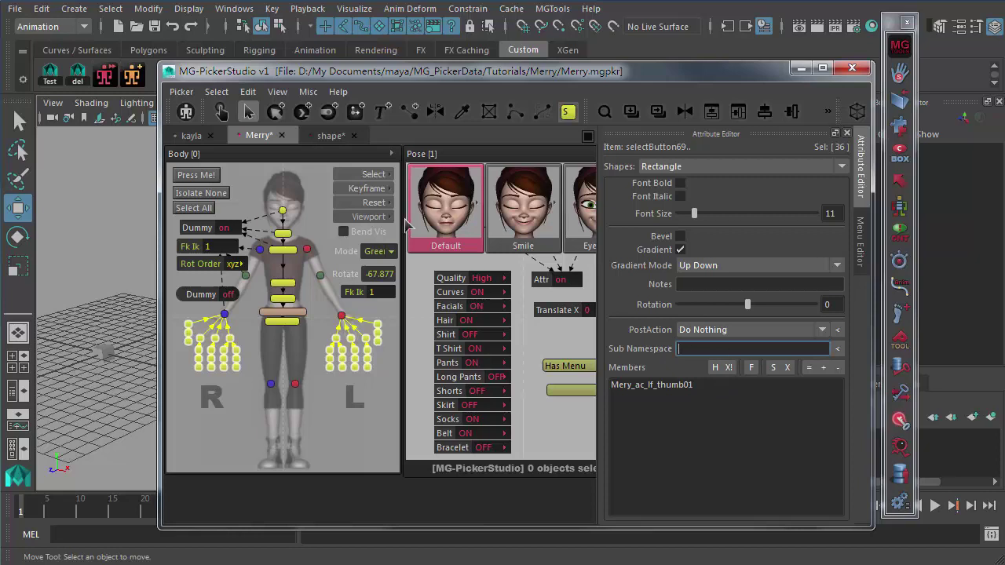
pyautogui.click(248, 91)
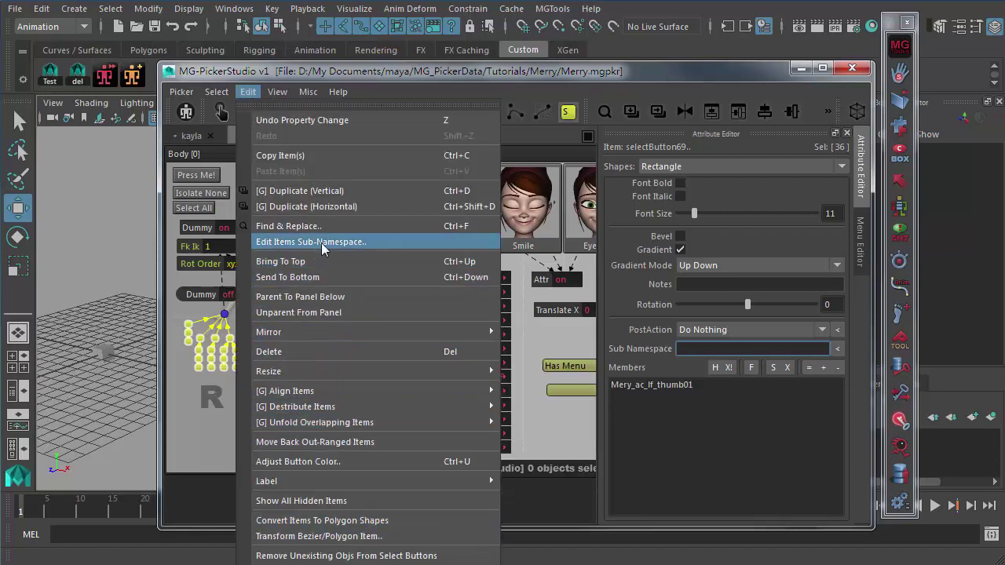
pyautogui.click(372, 241)
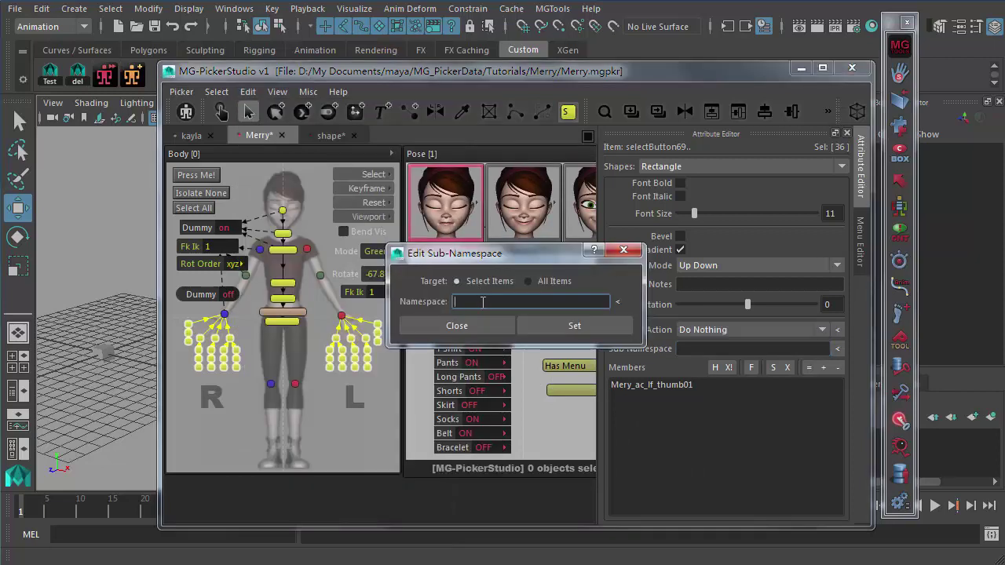
pyautogui.moveTo(501, 269); pyautogui.dragTo(487, 384)
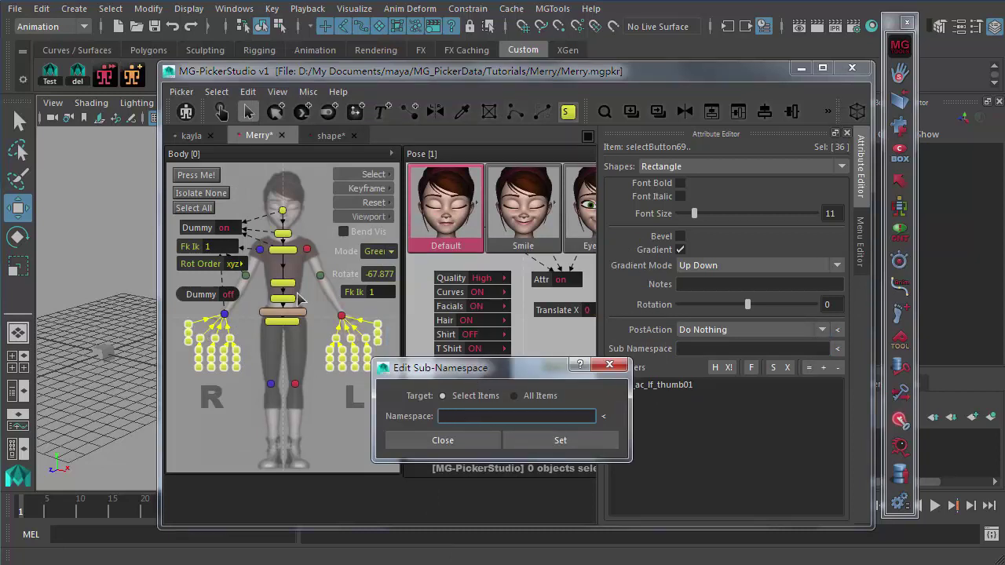
pyautogui.click(522, 397)
pyautogui.click(457, 442)
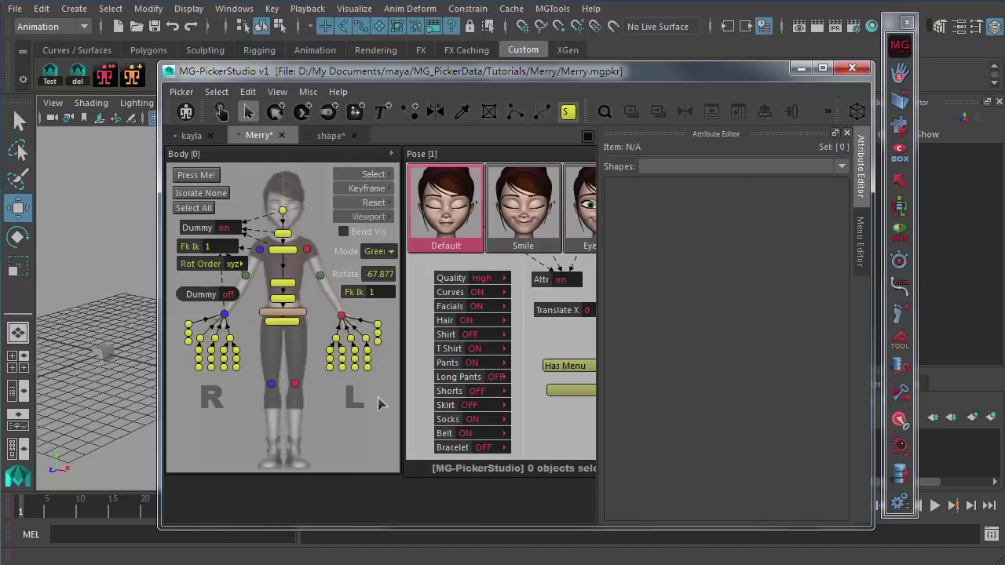
# - Move the L pinky button down-left and drag the L thumb button up-right toward the panel edge
pyautogui.moveTo(331, 372)
pyautogui.mouseDown()
pyautogui.moveTo(320, 390)
pyautogui.moveTo(333, 383)
pyautogui.mouseUp()
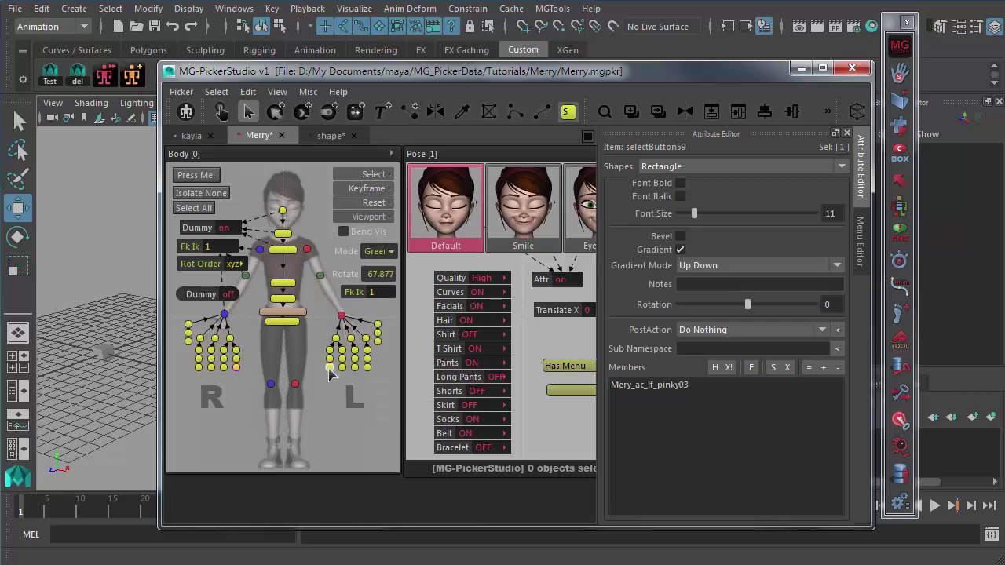
pyautogui.moveTo(330, 375); pyautogui.dragTo(338, 406)
pyautogui.click(378, 325)
pyautogui.moveTo(379, 325); pyautogui.dragTo(399, 318)
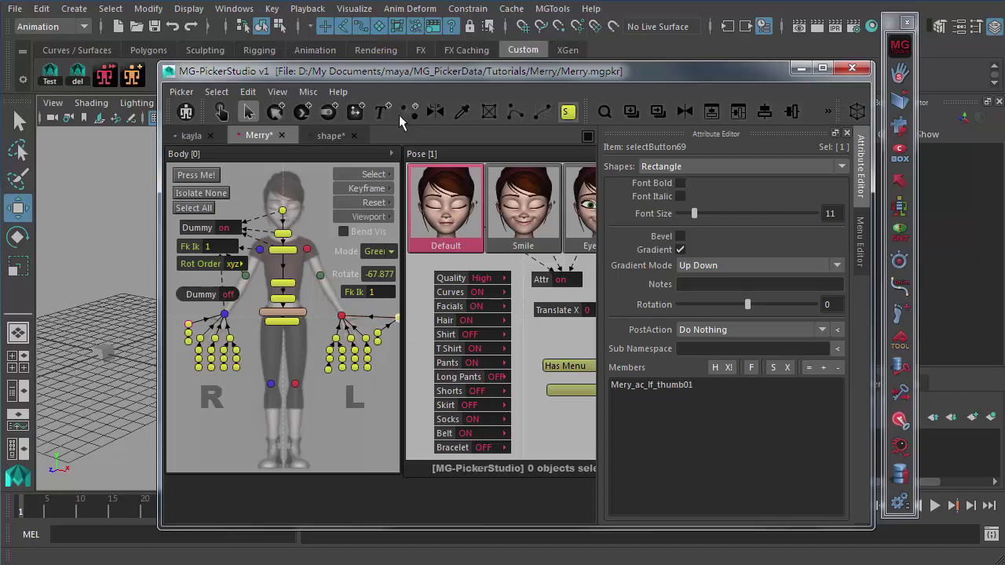
# - Recover the stray thumb button with Move Back Out-Ranged Items and place it beside the left hand
pyautogui.click(393, 348)
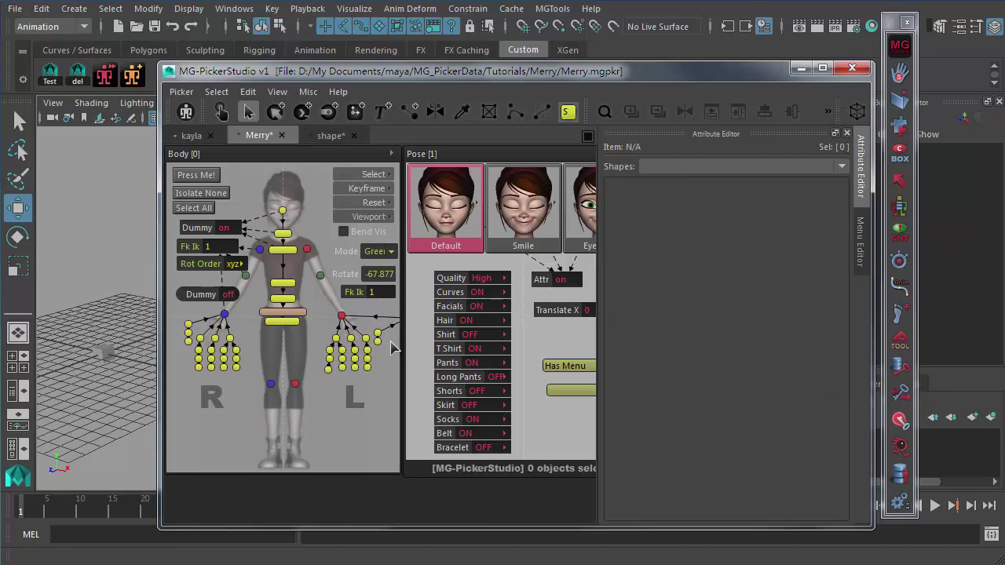
pyautogui.moveTo(391, 311); pyautogui.dragTo(463, 371)
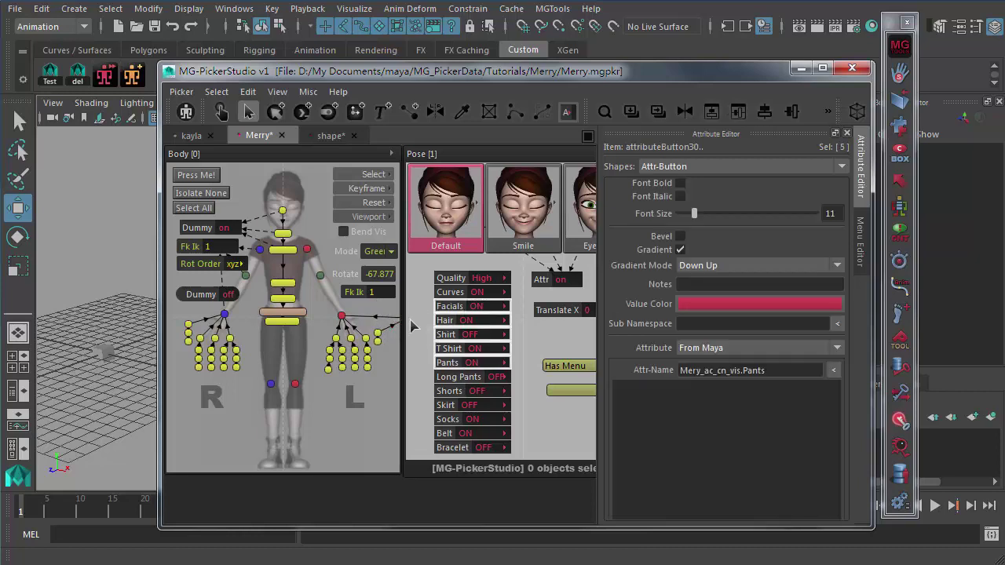
pyautogui.click(390, 360)
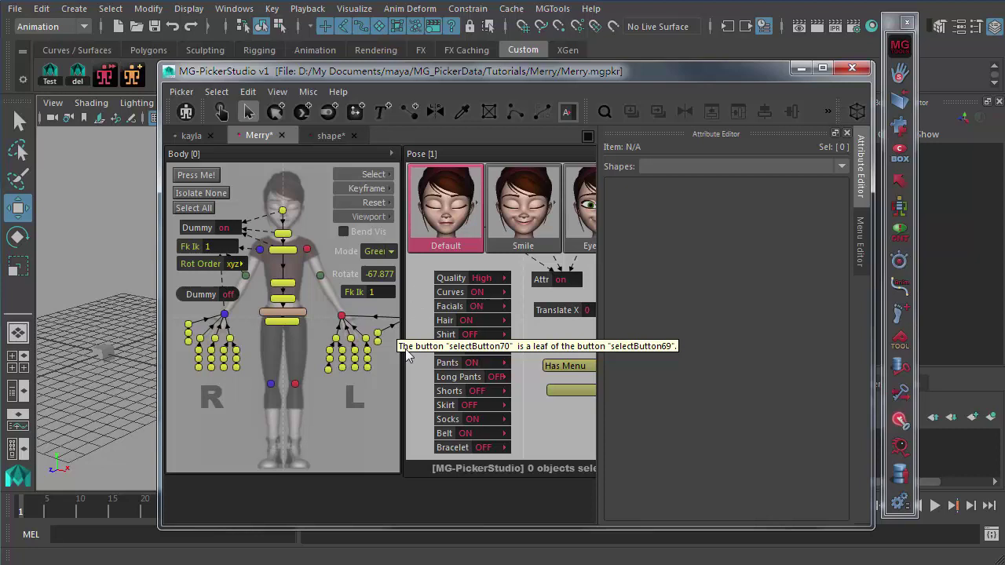
pyautogui.click(391, 153)
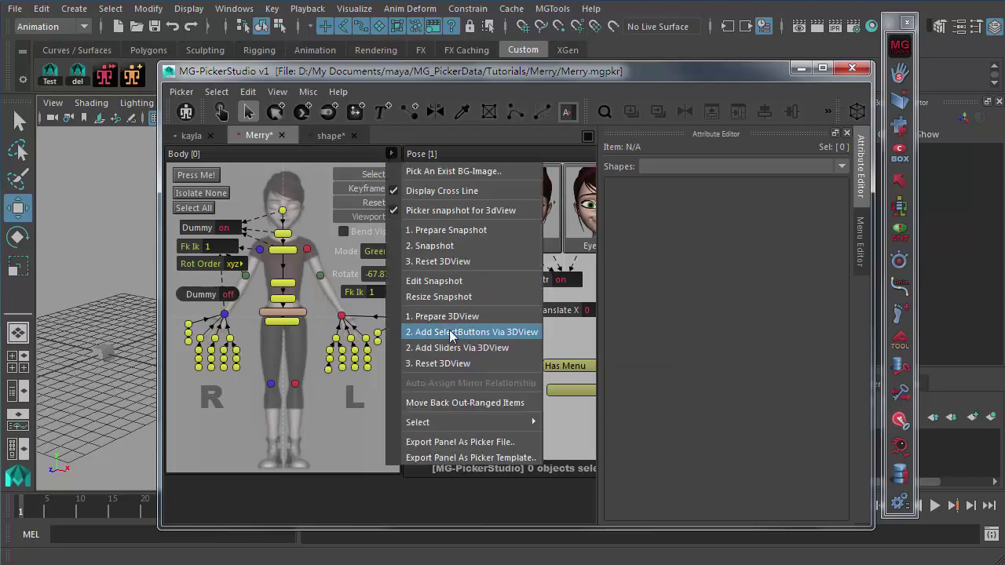
pyautogui.click(453, 404)
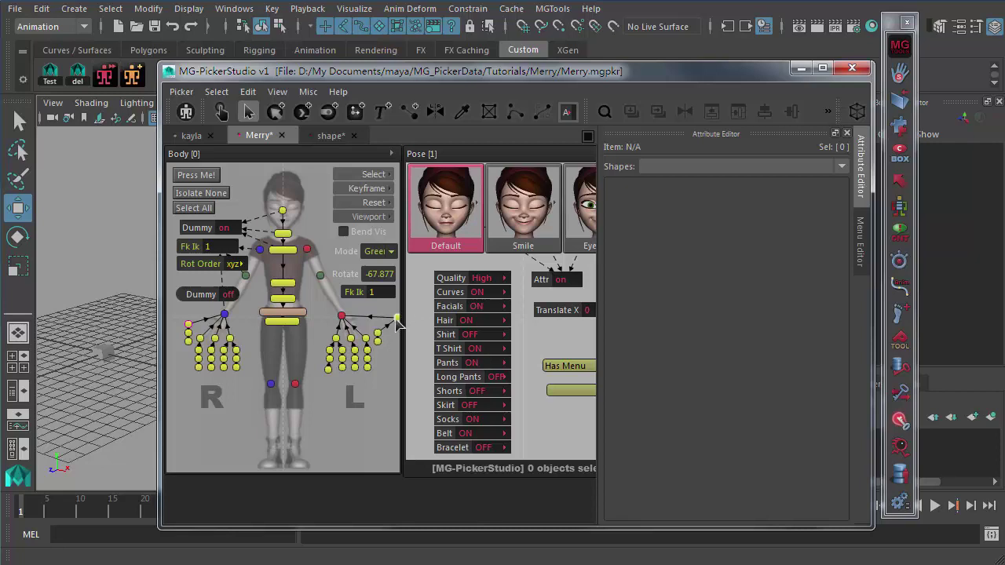
pyautogui.moveTo(398, 322); pyautogui.dragTo(376, 321)
pyautogui.click(380, 430)
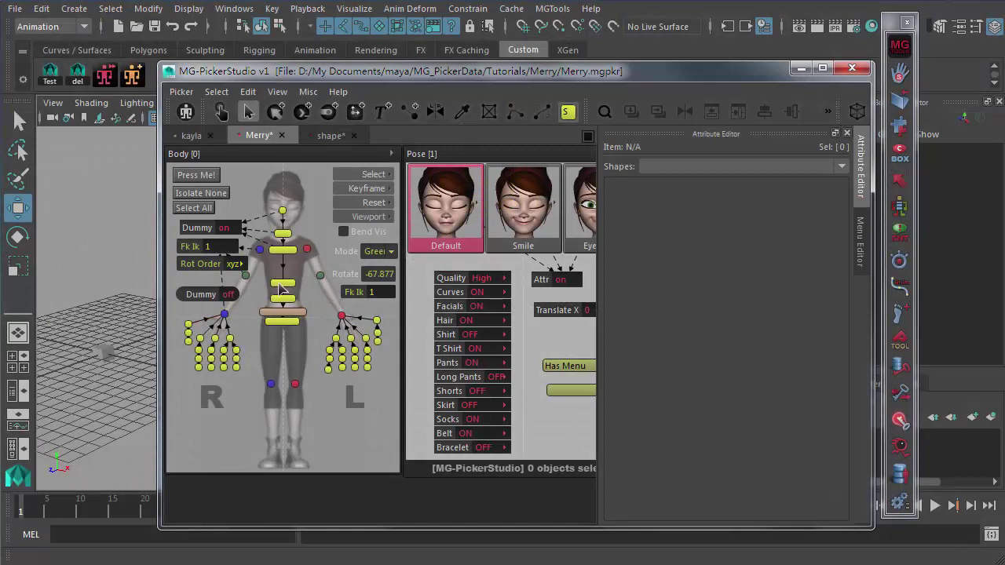
# - Copy the left thumb button's colour and stroke and paste them onto the lower-arm button
pyautogui.click(461, 115)
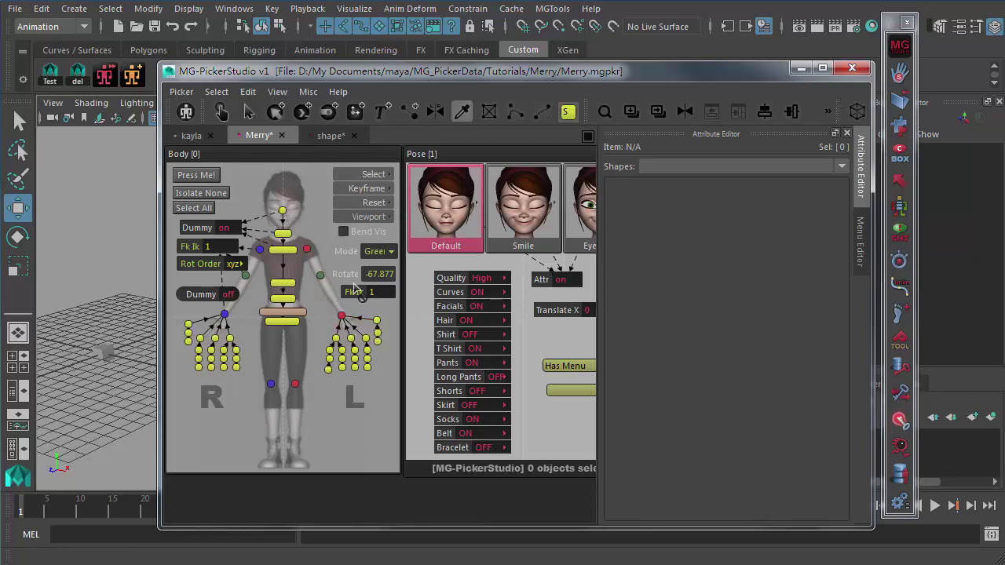
pyautogui.rightClick(377, 322)
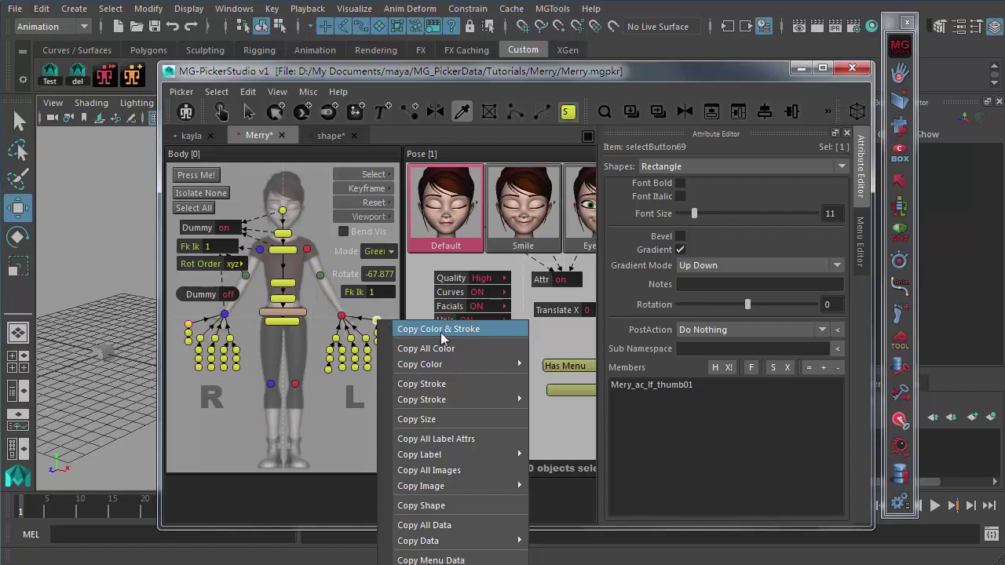
pyautogui.click(474, 330)
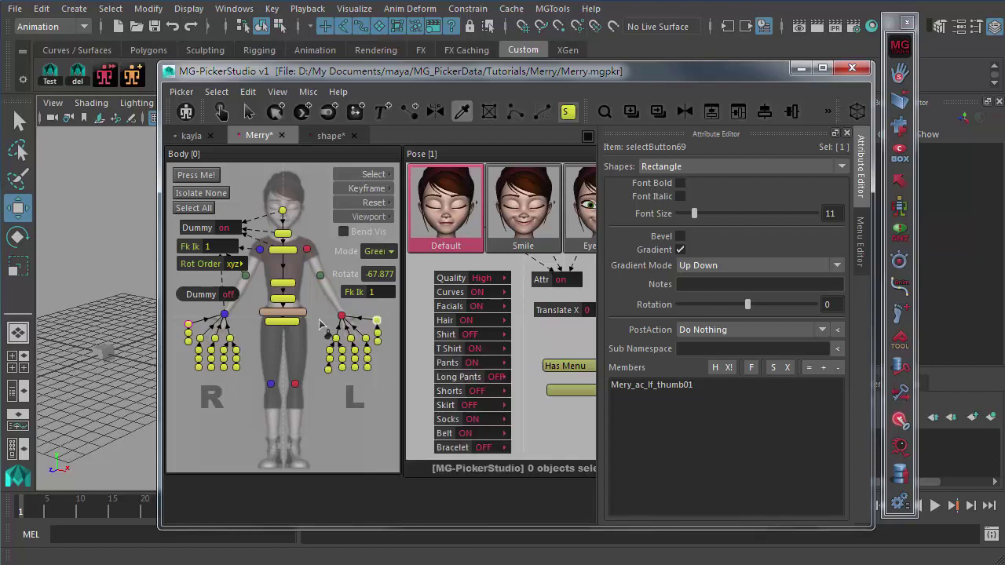
pyautogui.click(321, 277)
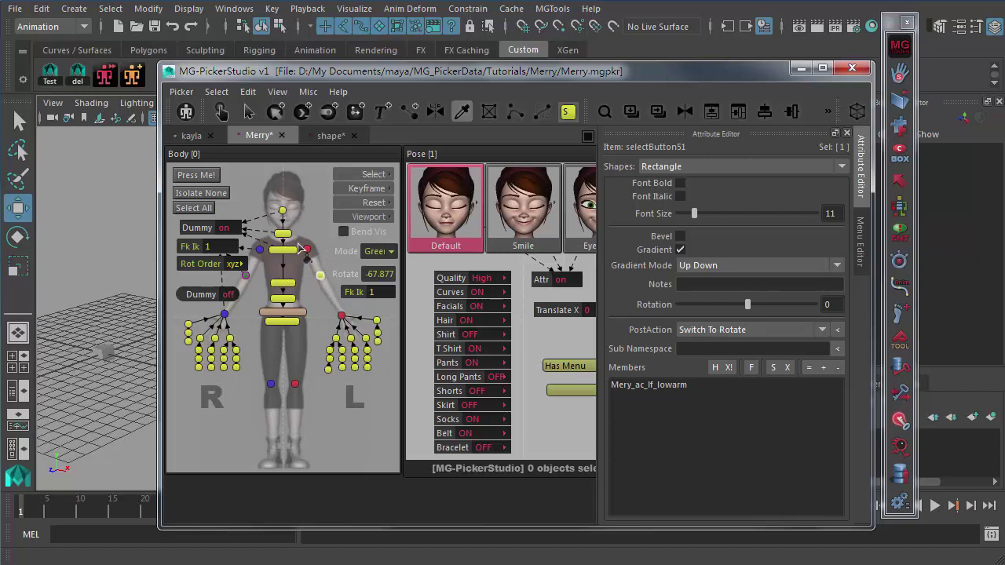
# - Copy the red hand button's select-button post action through Copy Data
pyautogui.moveTo(306, 295); pyautogui.dragTo(304, 235)
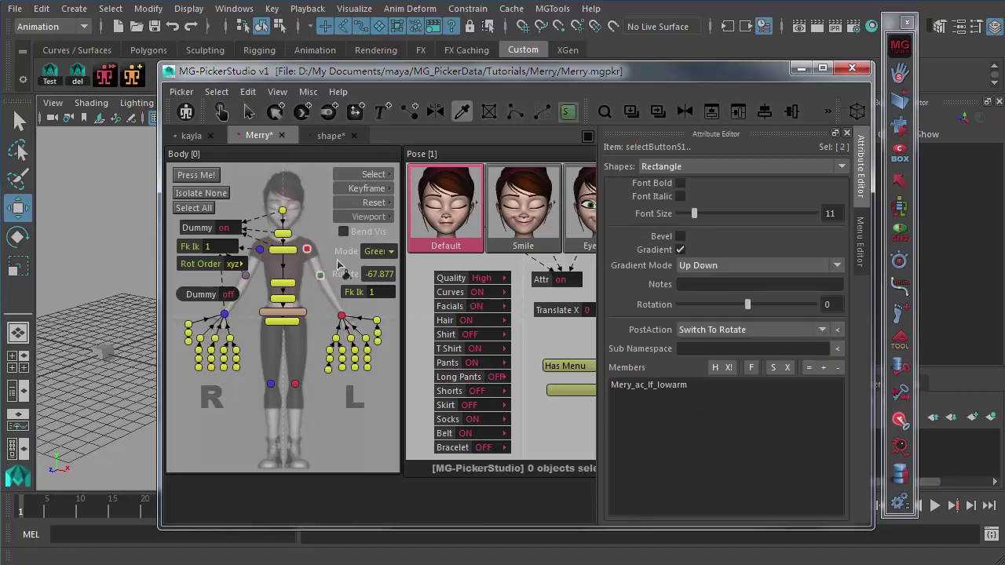
pyautogui.click(334, 314)
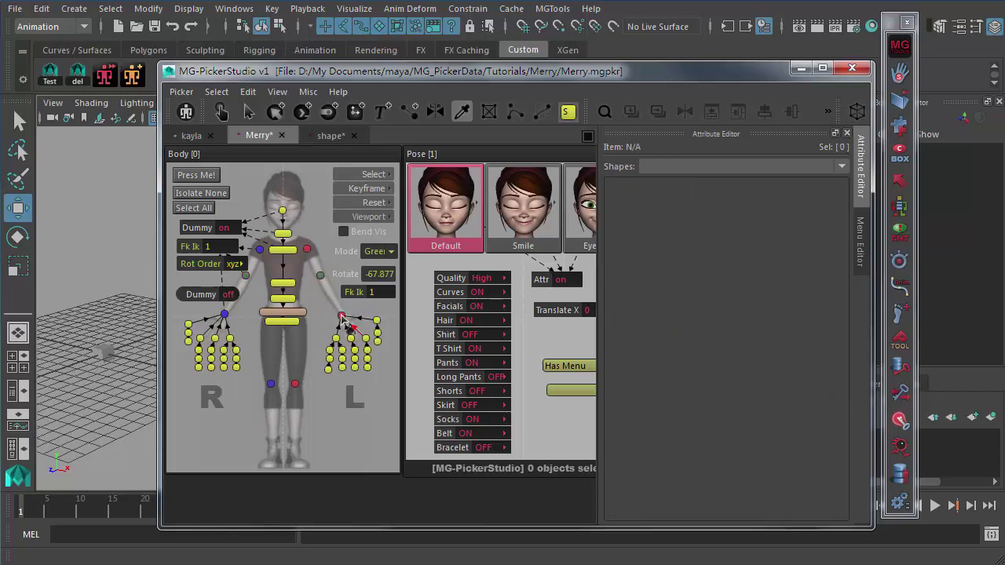
pyautogui.rightClick(340, 315)
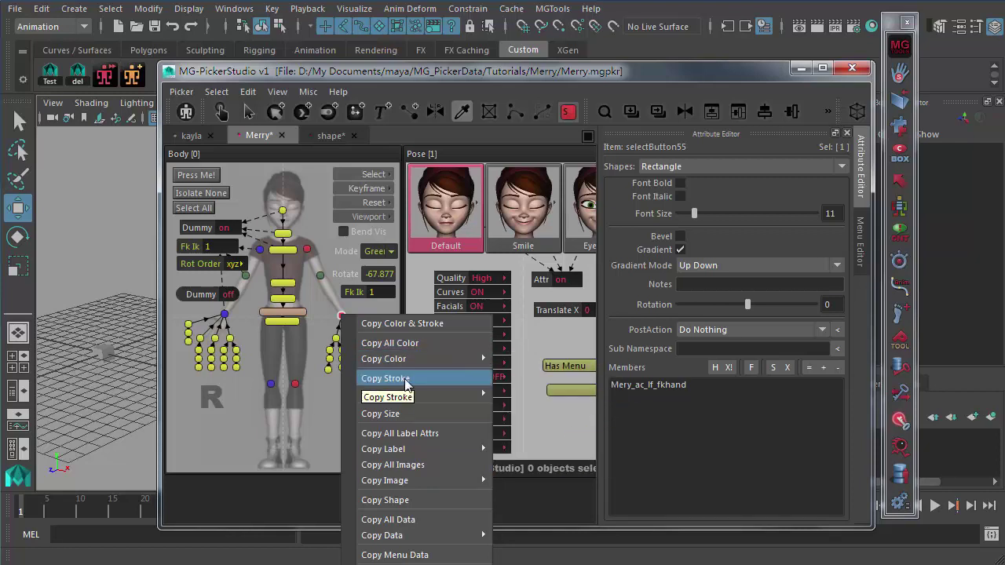
pyautogui.moveTo(416, 394)
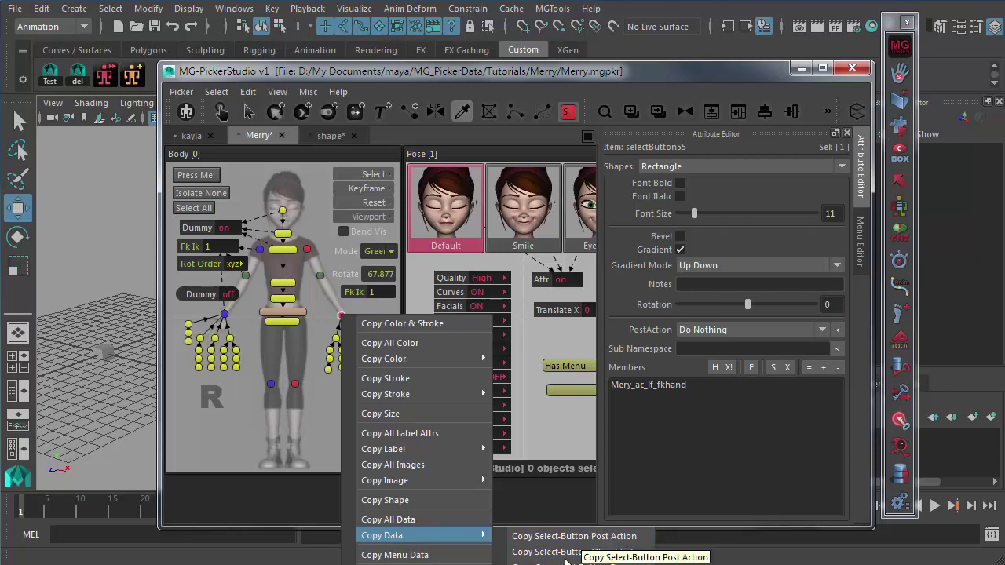
pyautogui.press('Escape')
pyautogui.rightClick(365, 218)
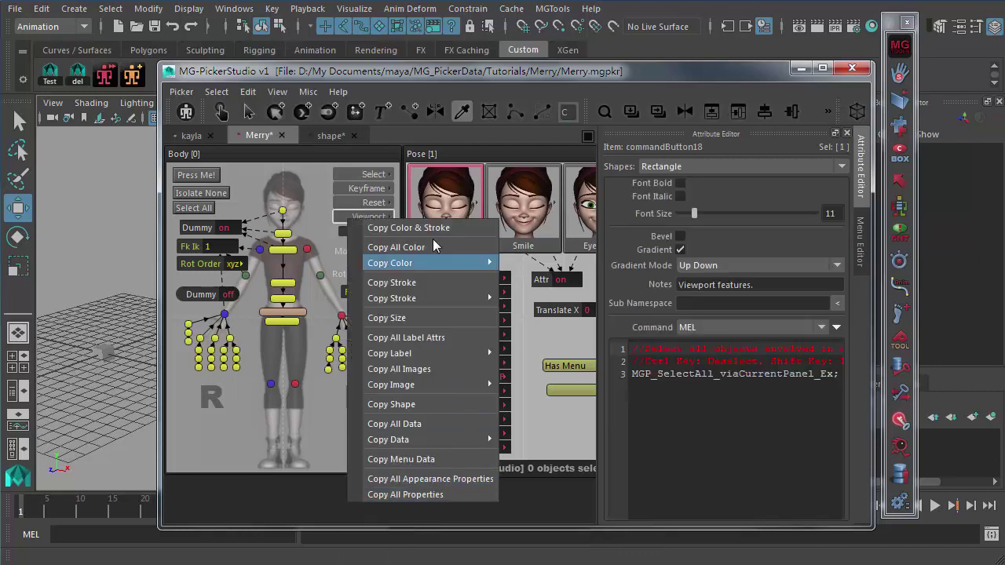
pyautogui.click(321, 225)
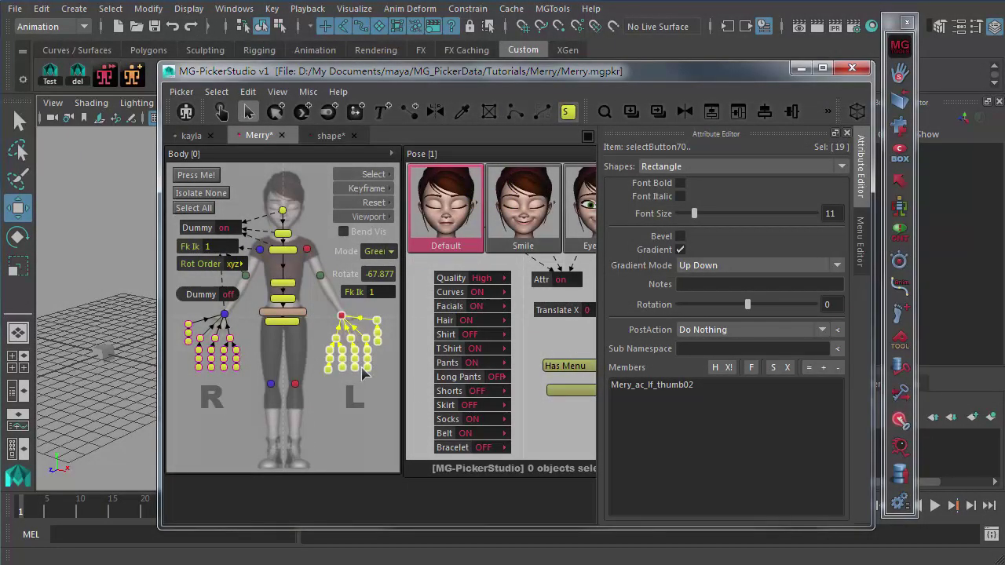
# - Scale and move the left-hand finger buttons into a tall, narrow cluster with the Transform tool
pyautogui.press('w')
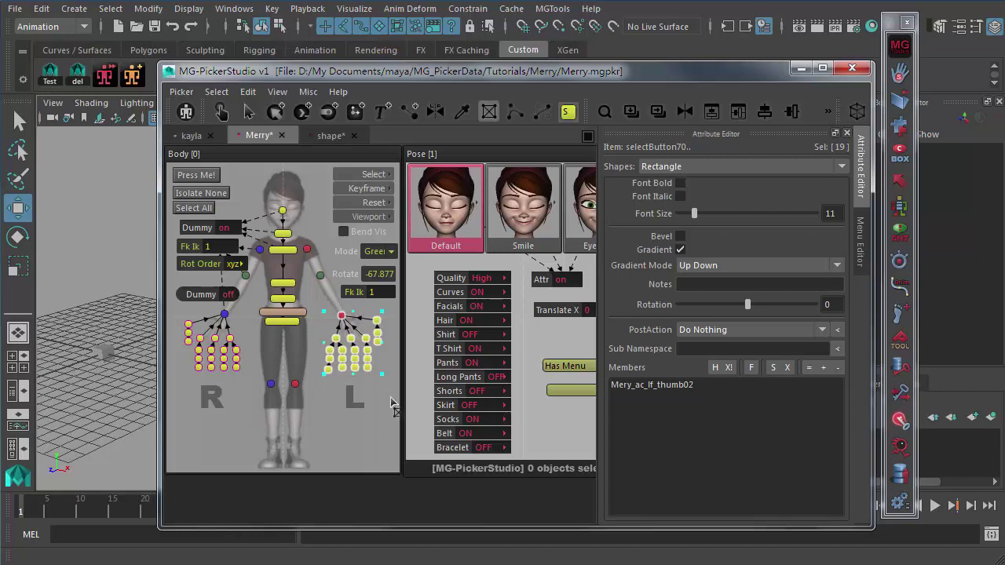
pyautogui.moveTo(383, 376); pyautogui.dragTo(363, 362)
pyautogui.moveTo(382, 375); pyautogui.dragTo(374, 370)
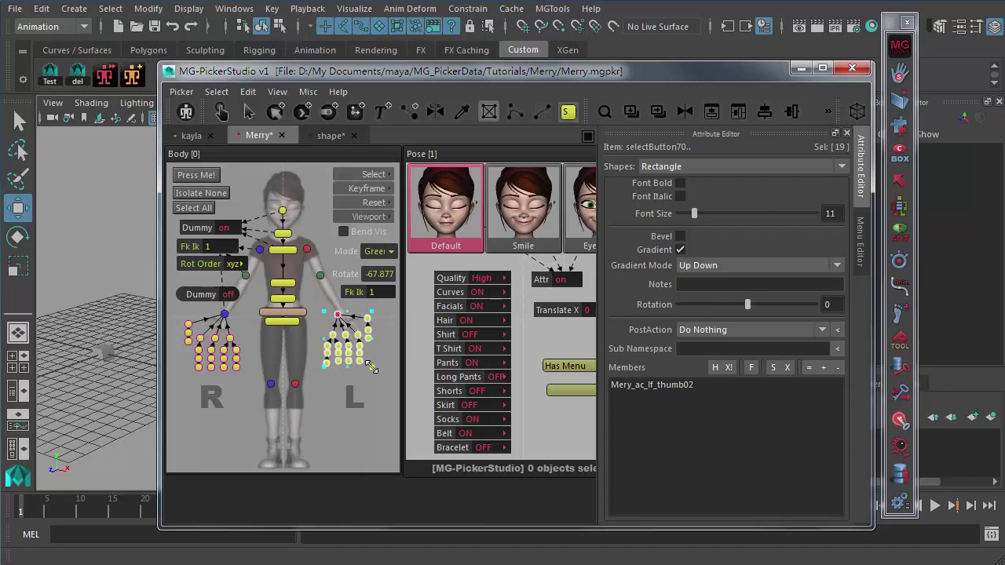
pyautogui.moveTo(375, 361); pyautogui.dragTo(369, 381)
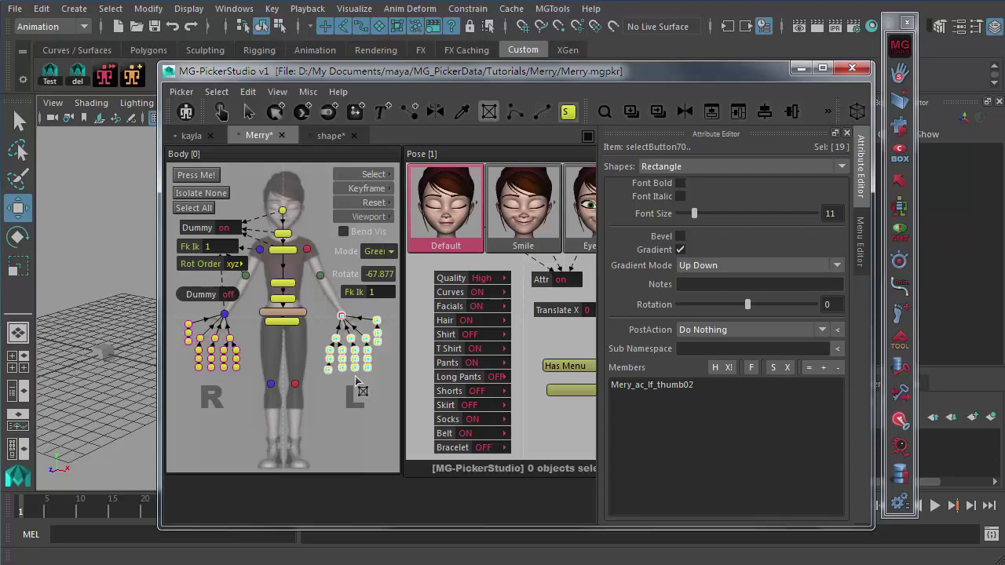
pyautogui.moveTo(356, 364); pyautogui.dragTo(347, 347)
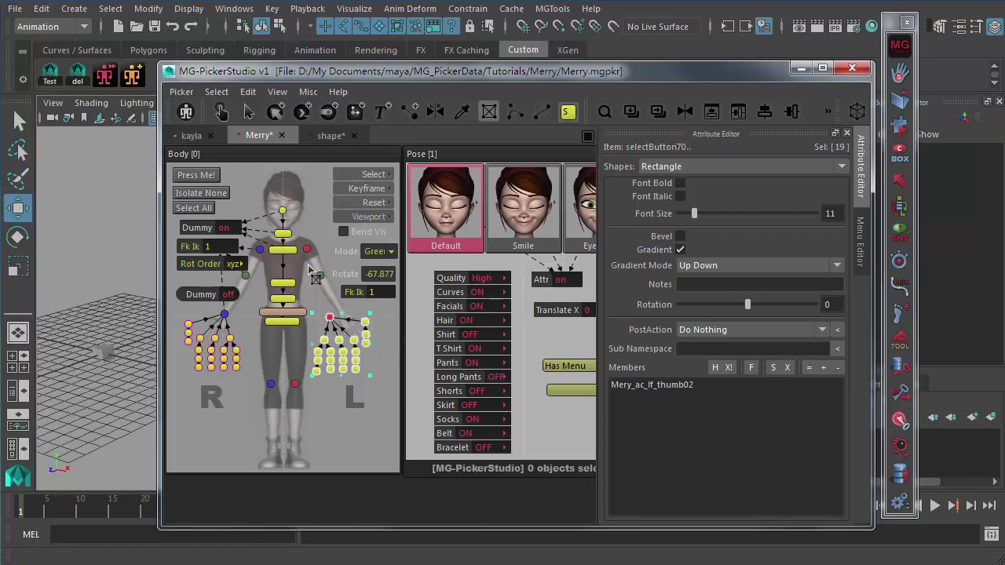
pyautogui.moveTo(386, 456); pyautogui.dragTo(383, 443)
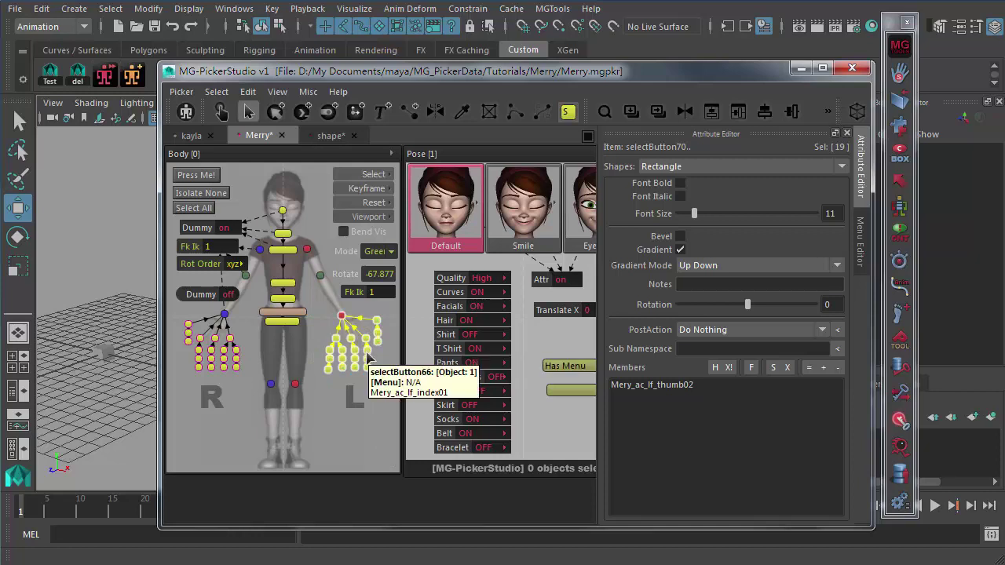
pyautogui.press('r')
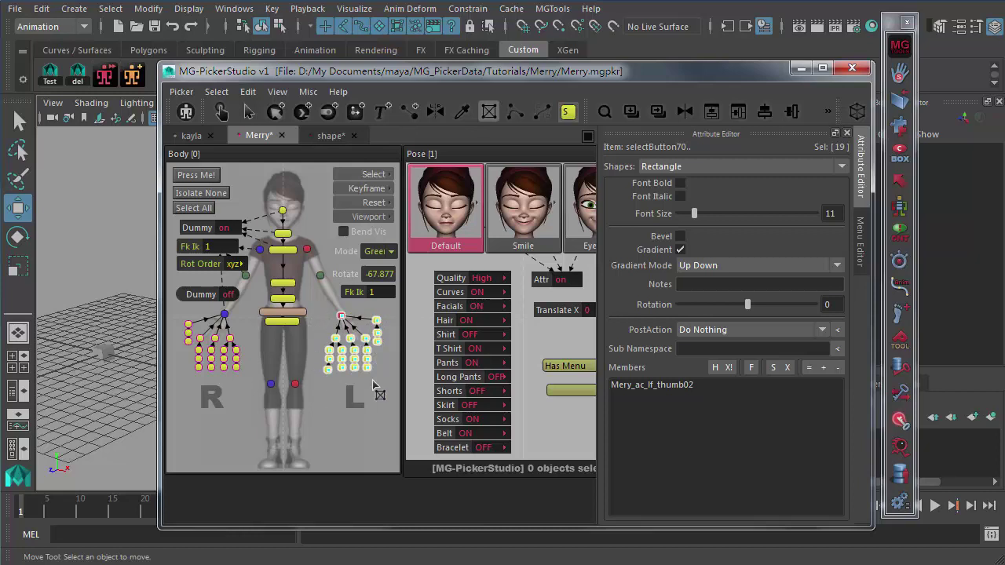
# - Bring up the shape picker file from the picker tabs
pyautogui.click(487, 116)
pyautogui.hscroll(2, 387, 396)
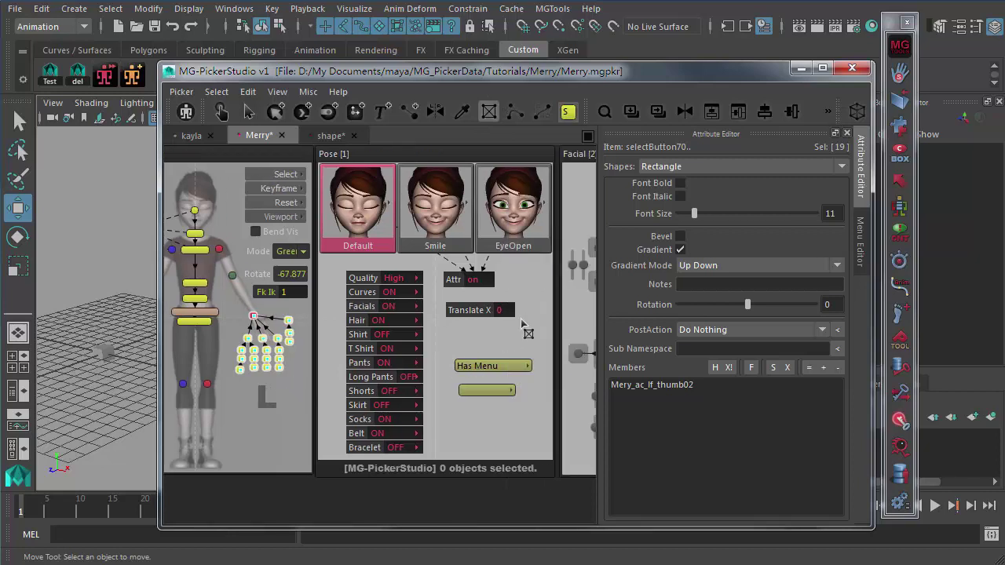
pyautogui.hscroll(4, 525, 324)
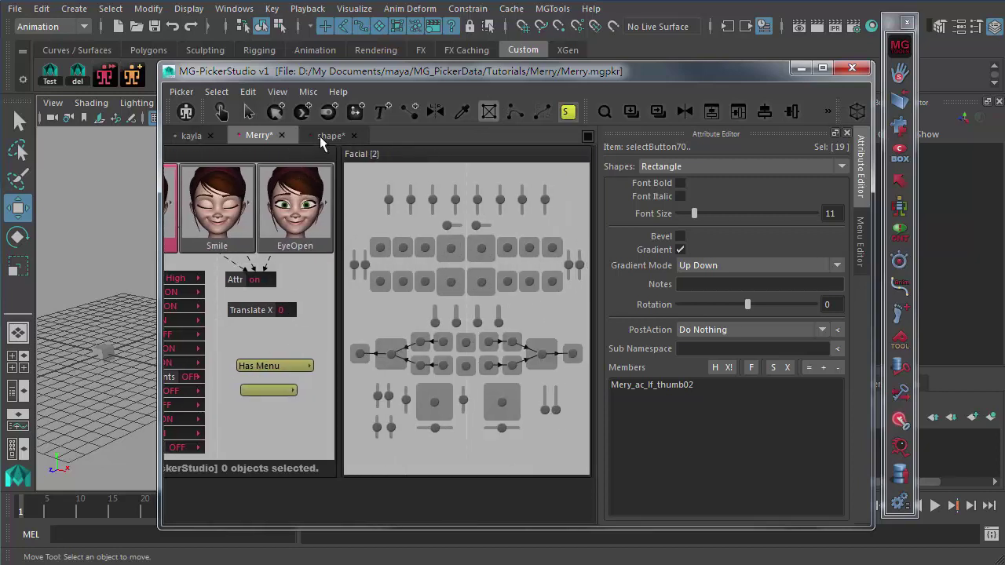
pyautogui.click(322, 135)
pyautogui.click(248, 112)
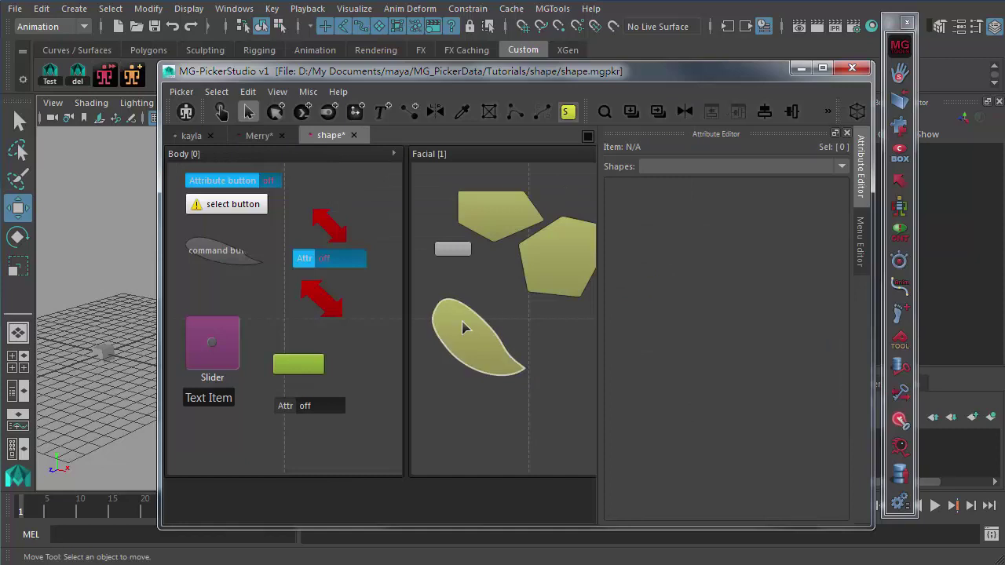
# - Review the leaf shape's Transform Polygon/Bezier Shape rotate and flip options, then close them
pyautogui.click(463, 328)
pyautogui.click(484, 112)
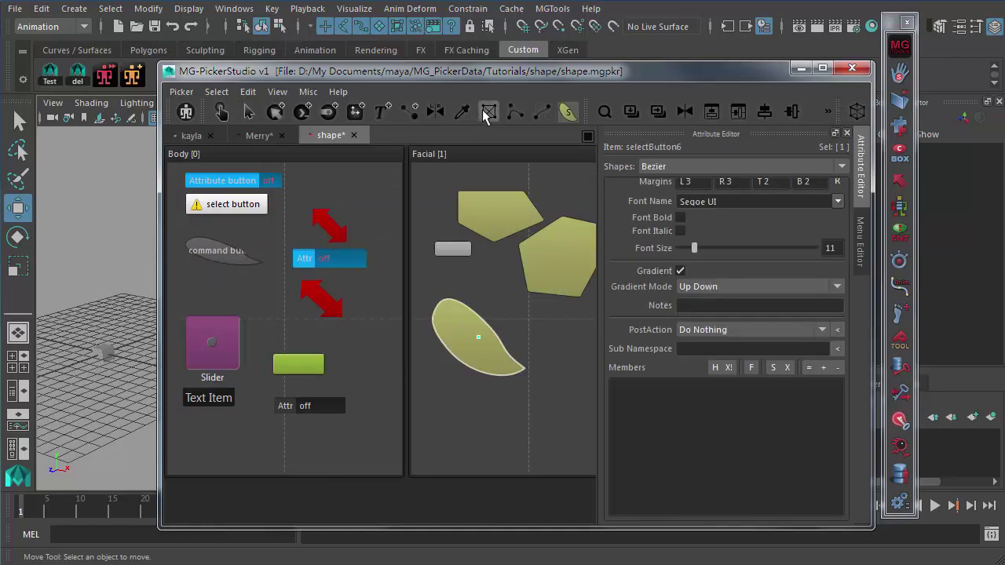
pyautogui.rightClick(469, 327)
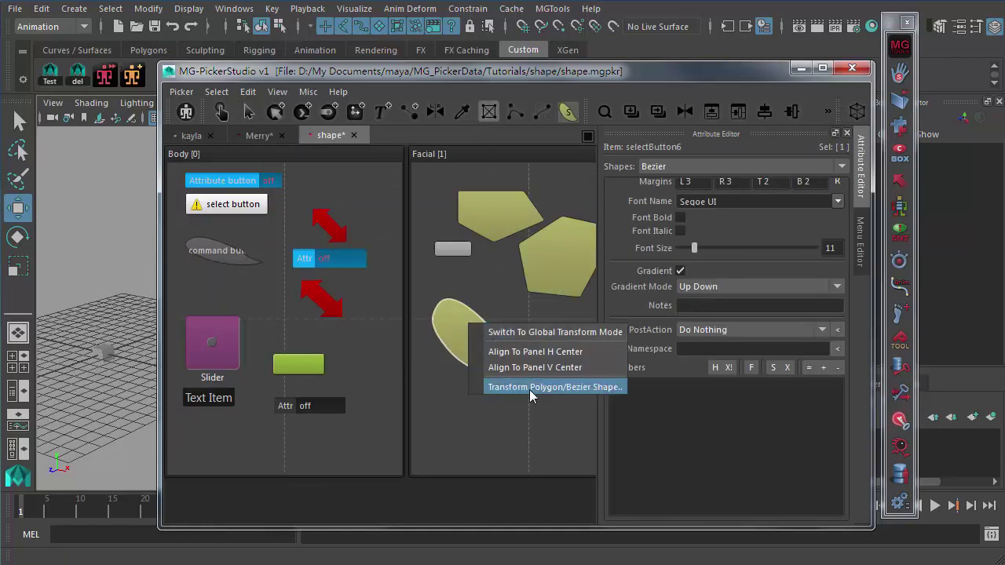
pyautogui.click(609, 387)
pyautogui.moveTo(588, 146); pyautogui.dragTo(715, 149)
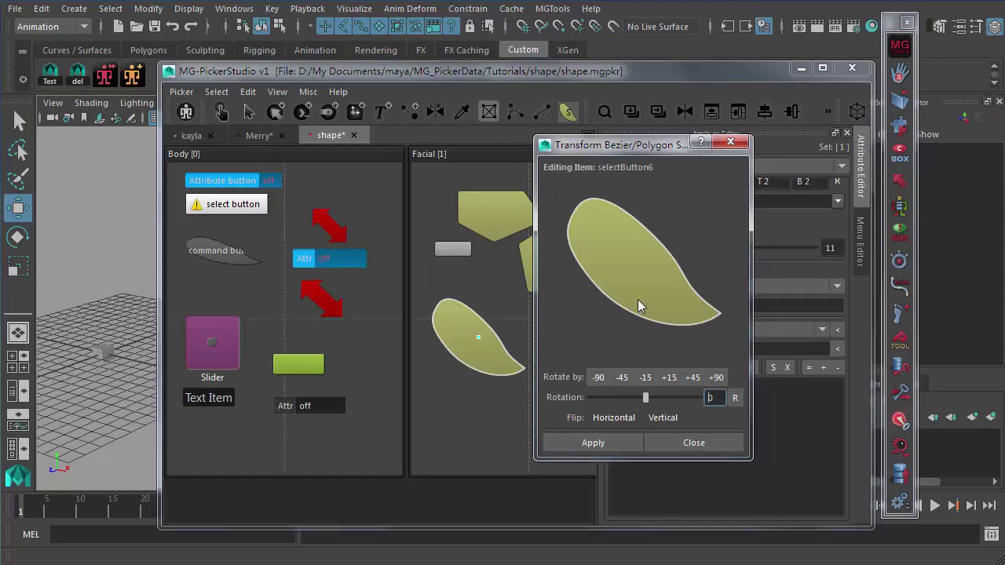
pyautogui.click(663, 443)
pyautogui.click(481, 434)
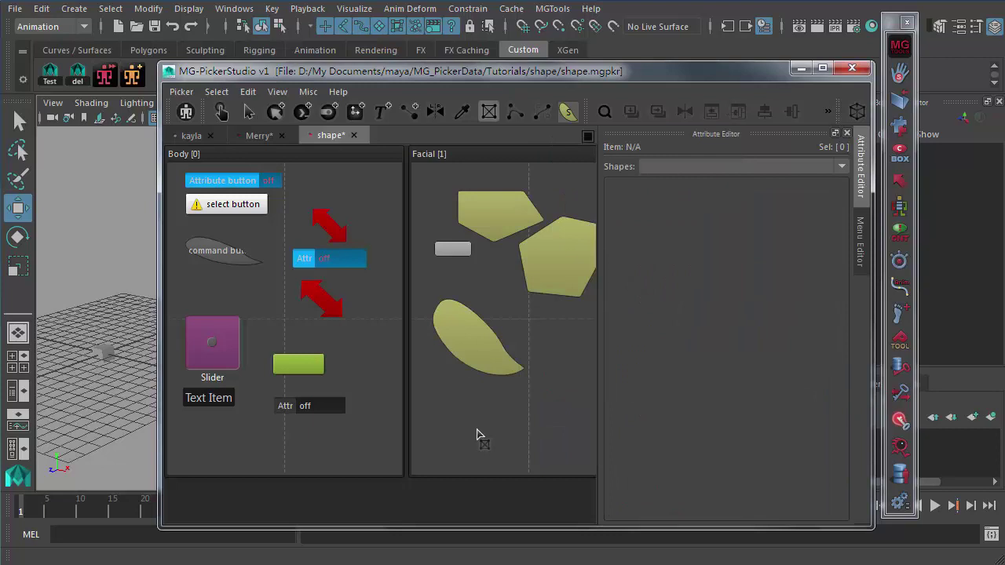
# - Return to the Merry picker file
pyautogui.click(260, 136)
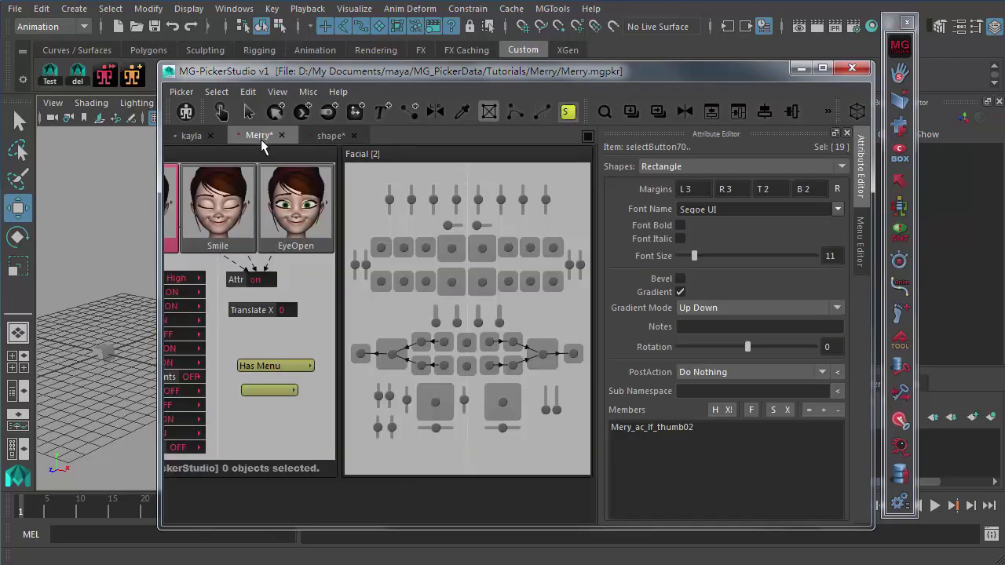
pyautogui.click(192, 136)
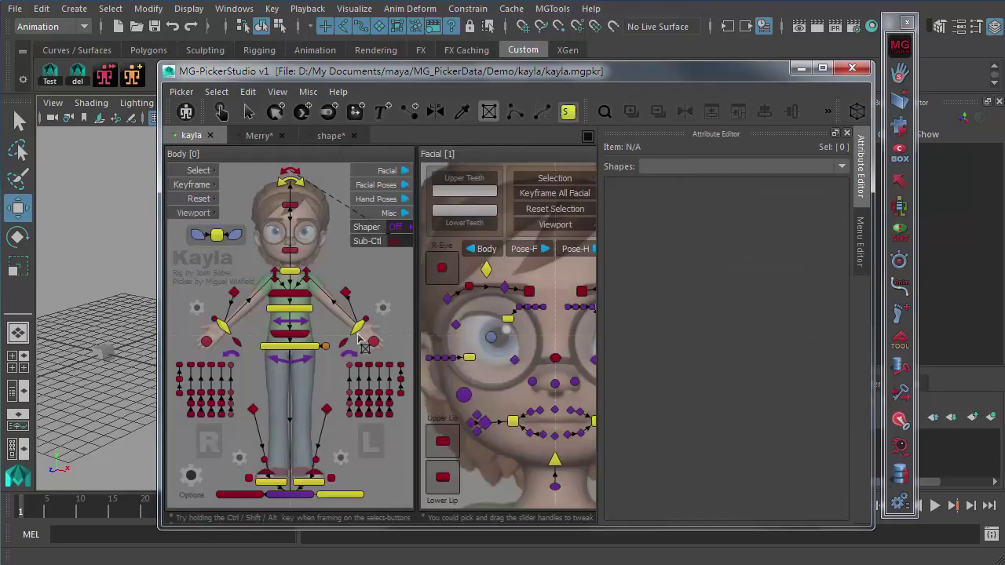
pyautogui.click(323, 137)
pyautogui.click(260, 137)
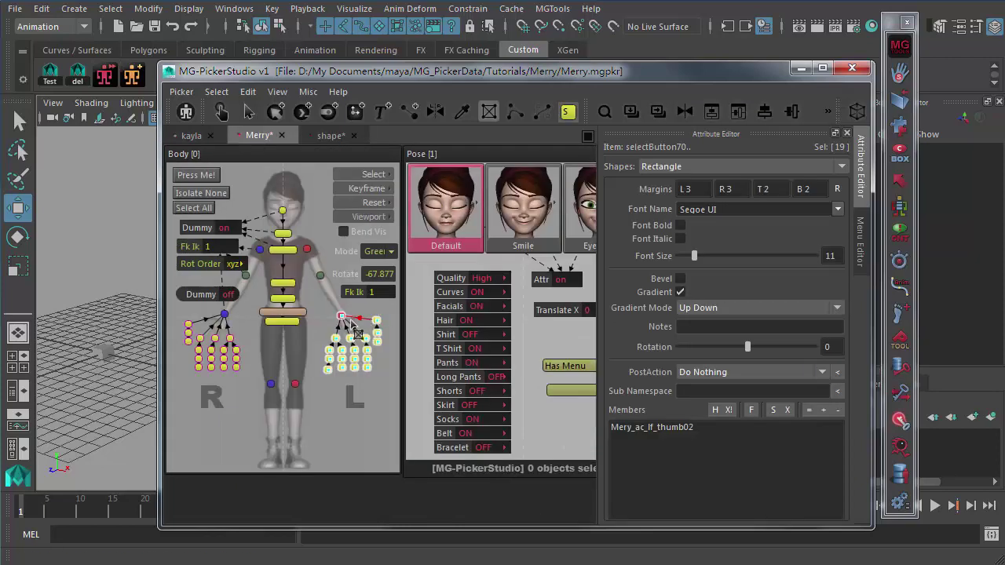
# - Box-select the L hand finger buttons, enlarge them, and mirror them onto the R hand
pyautogui.press('q')
pyautogui.moveTo(312, 310); pyautogui.dragTo(387, 393)
pyautogui.press('w')
pyautogui.moveTo(365, 361)
pyautogui.mouseDown()
pyautogui.moveTo(370, 367)
pyautogui.moveTo(366, 349)
pyautogui.mouseUp()
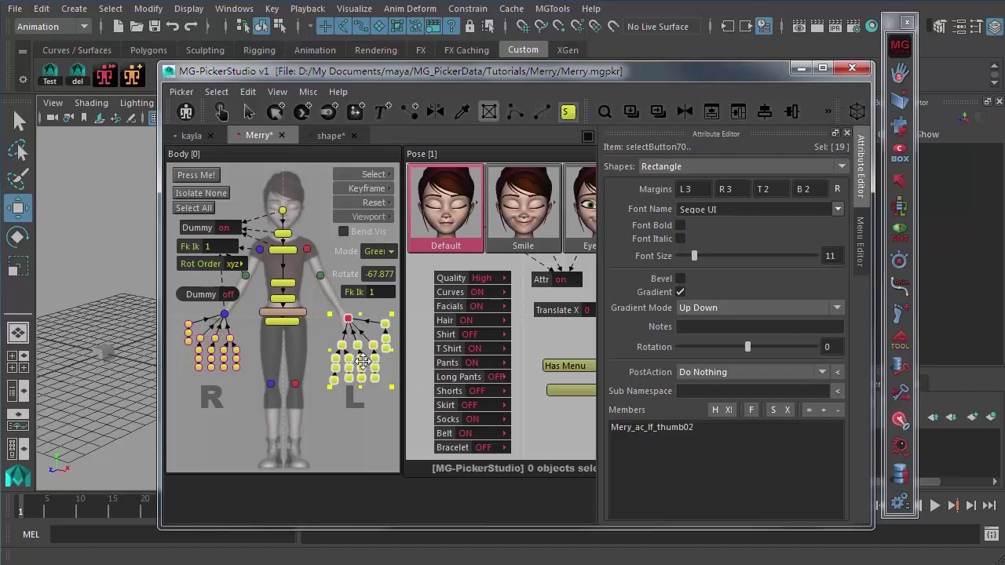
pyautogui.hotkey('ctrl', 'm')
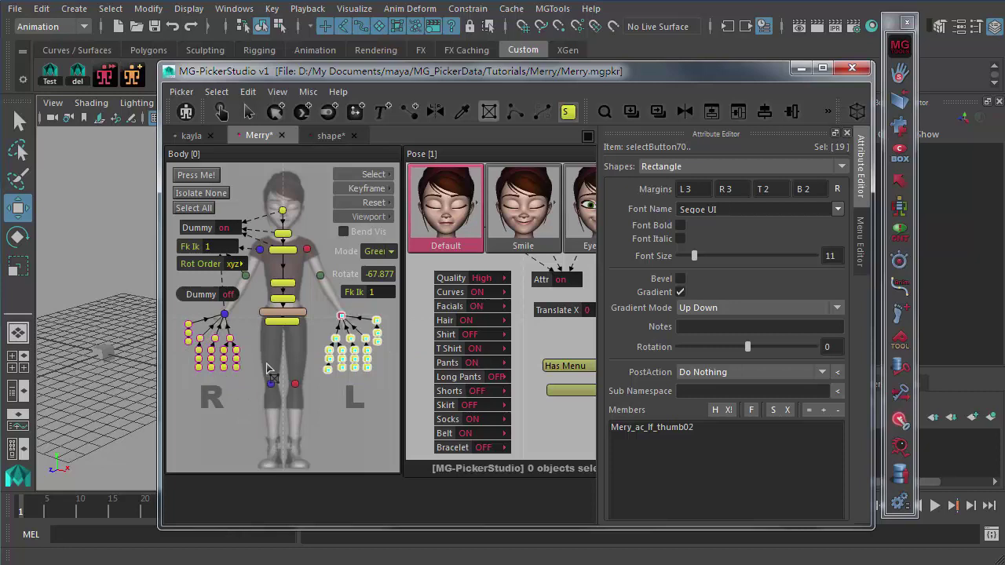
# - Shift the L hand button group, spread the two hand groups apart, and mirror again
pyautogui.press('q')
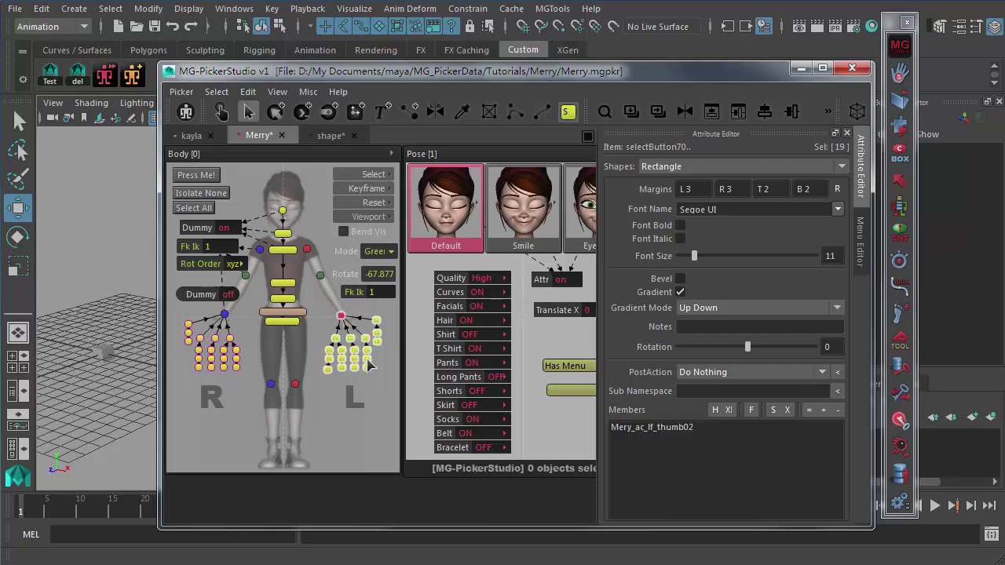
pyautogui.moveTo(369, 358); pyautogui.dragTo(374, 363)
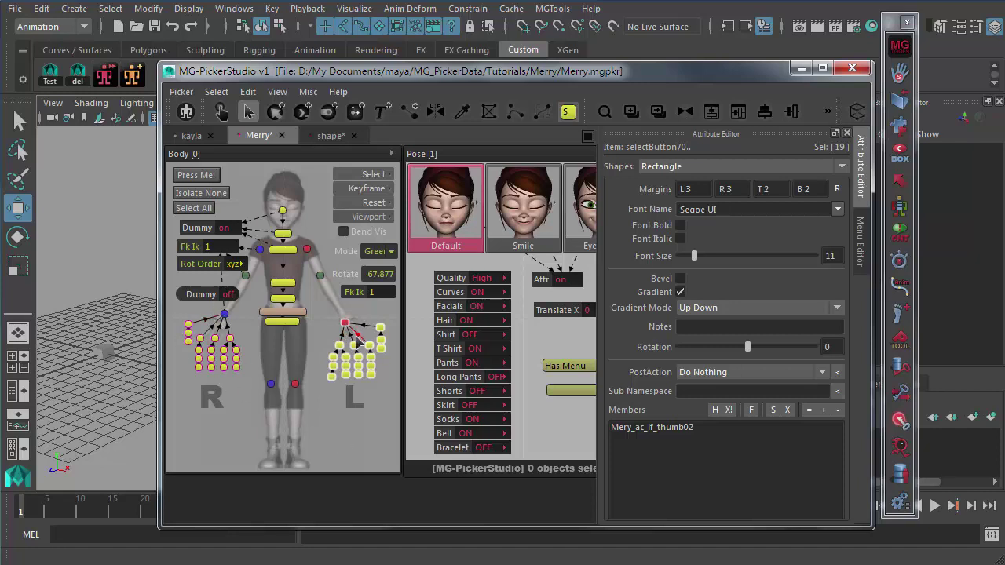
pyautogui.moveTo(351, 345); pyautogui.dragTo(339, 319)
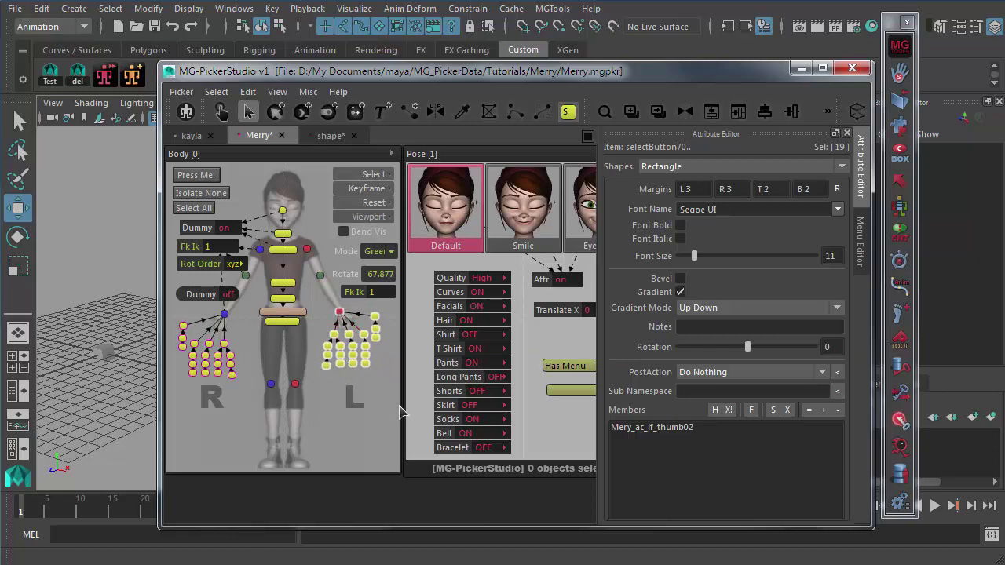
pyautogui.hotkey('ctrl', 'm')
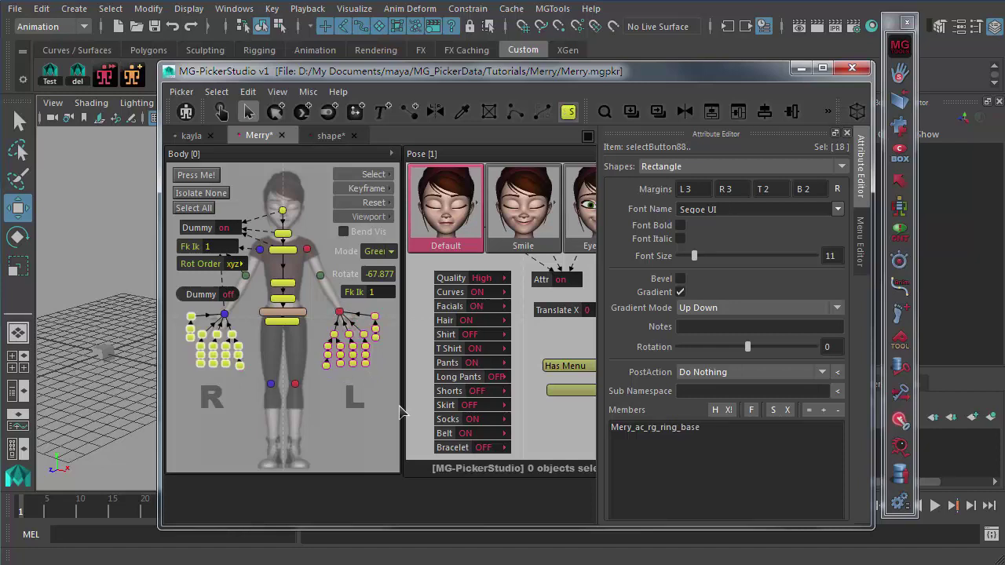
# - Apply Edit > Mirror > Apply Minimum Info To Mirrored, then select the pinky button below the L hand
pyautogui.click(248, 92)
pyautogui.moveTo(300, 331)
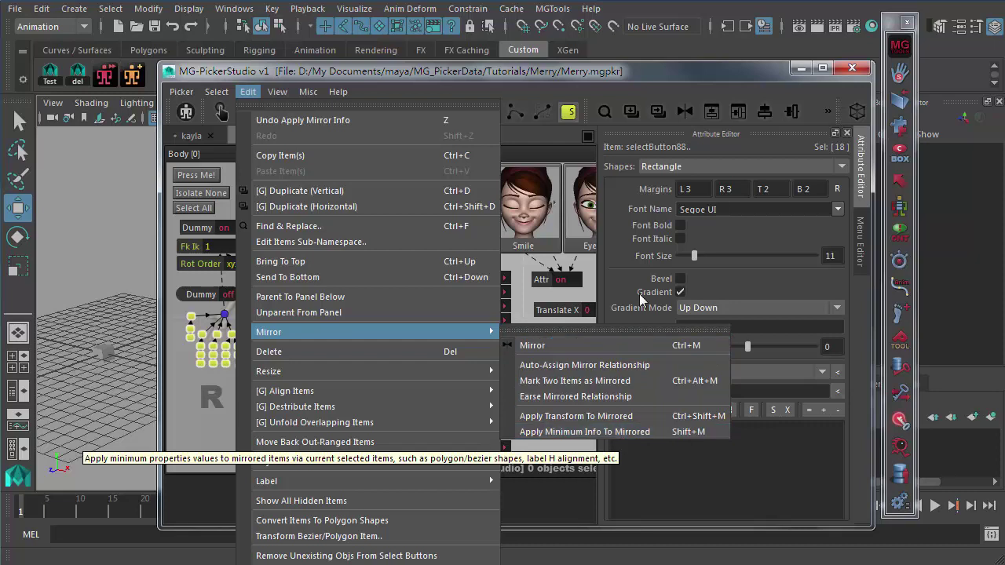
pyautogui.click(621, 434)
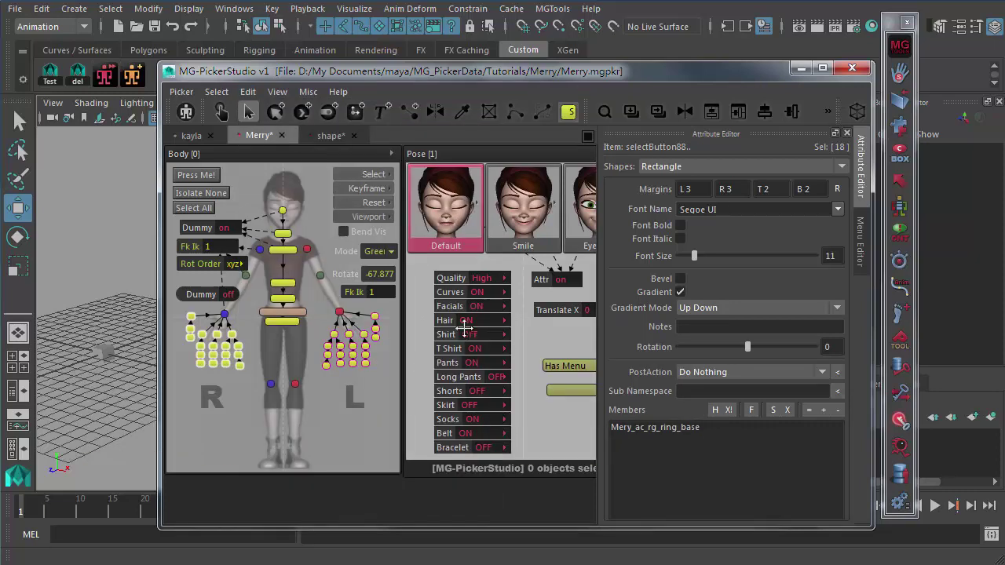
pyautogui.click(341, 380)
pyautogui.moveTo(329, 372); pyautogui.dragTo(323, 391)
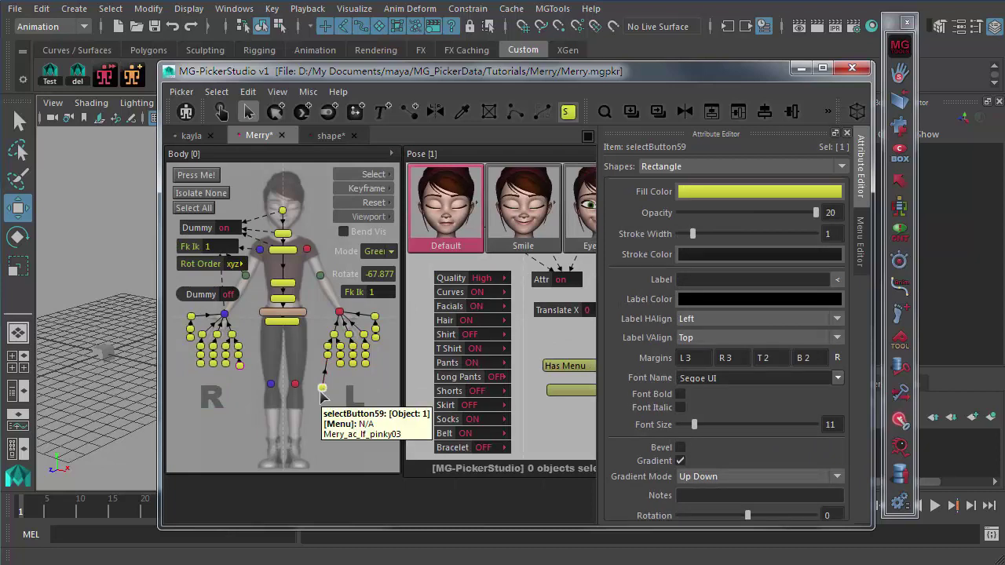
# - Convert the small pinky button below the L hand into a polygon shape
pyautogui.click(322, 397)
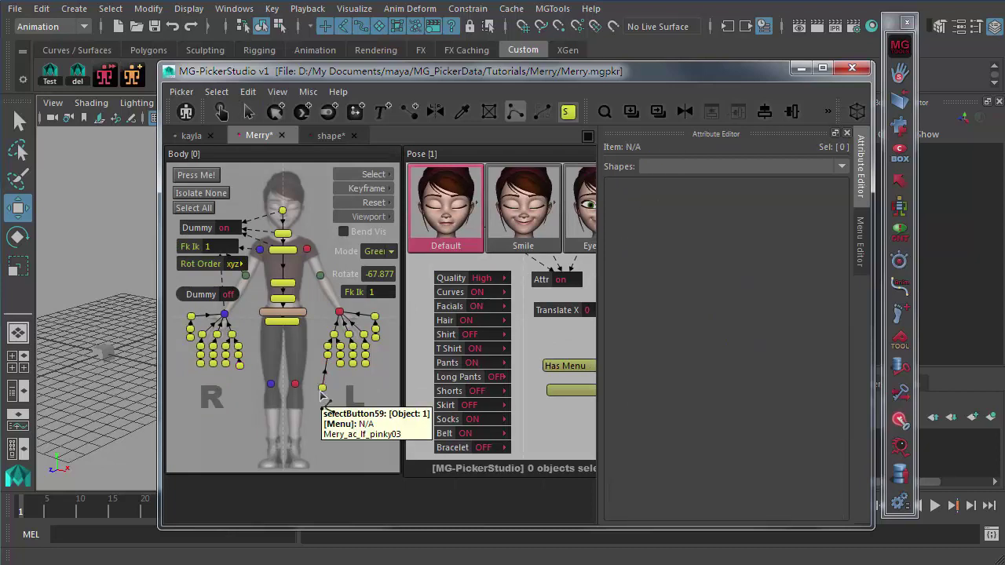
pyautogui.click(516, 113)
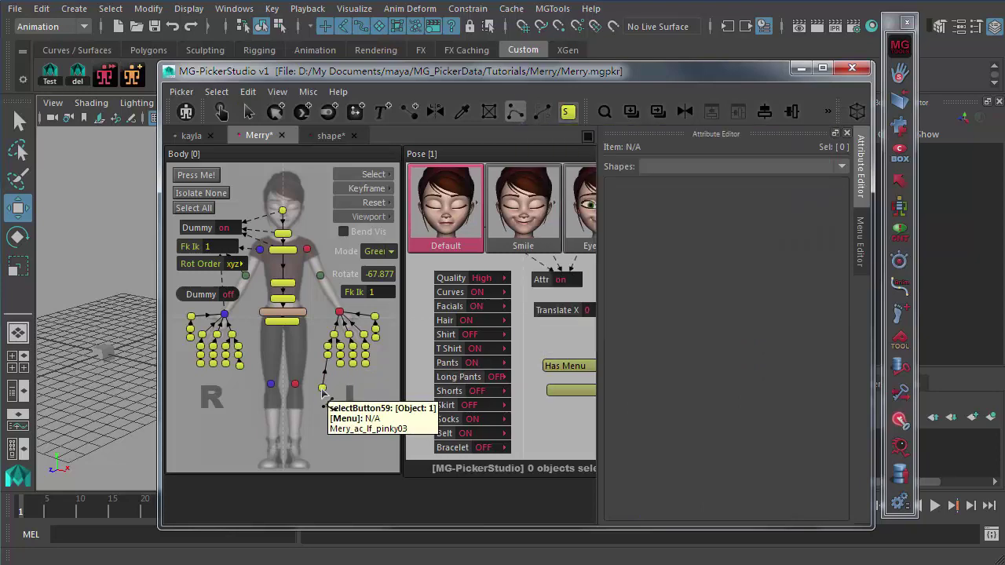
pyautogui.click(322, 388)
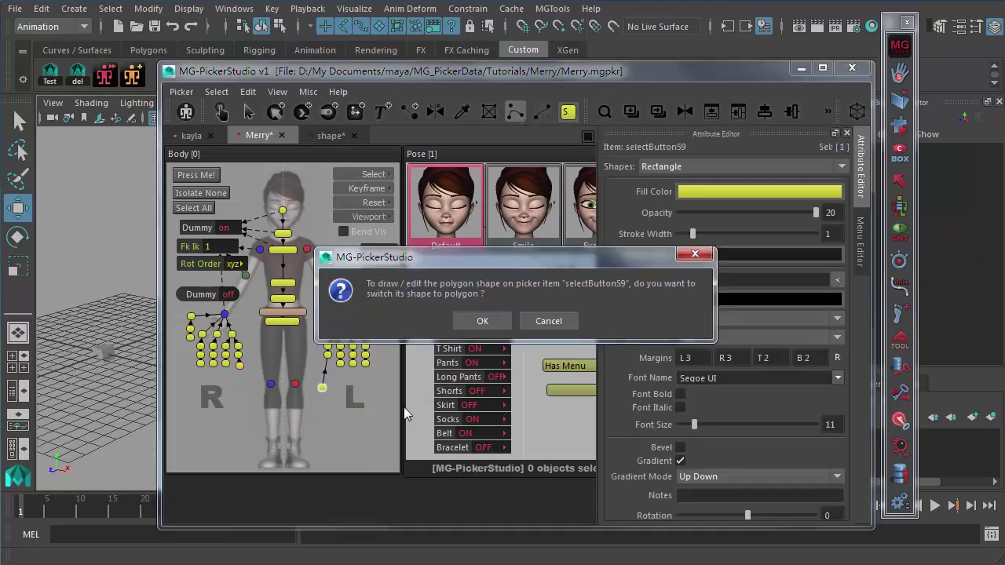
pyautogui.click(482, 321)
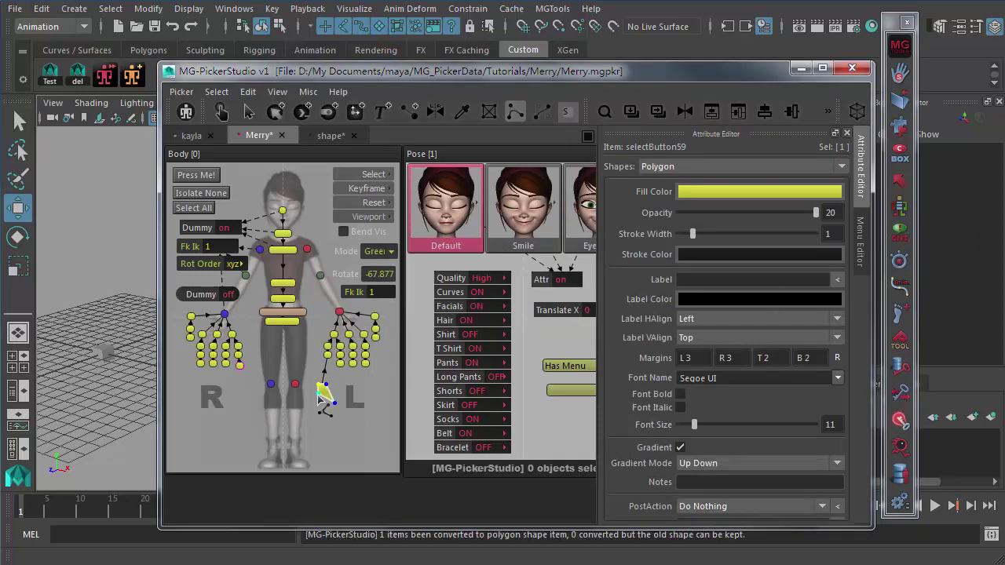
# - Mirror the new polygon pinky button onto the R side with Ctrl+M
pyautogui.click(248, 111)
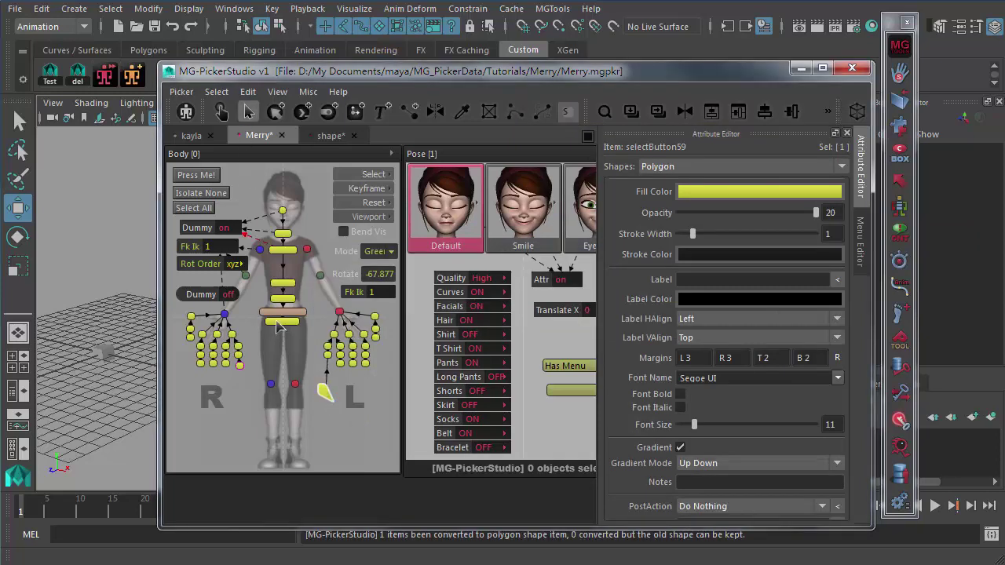
pyautogui.click(331, 438)
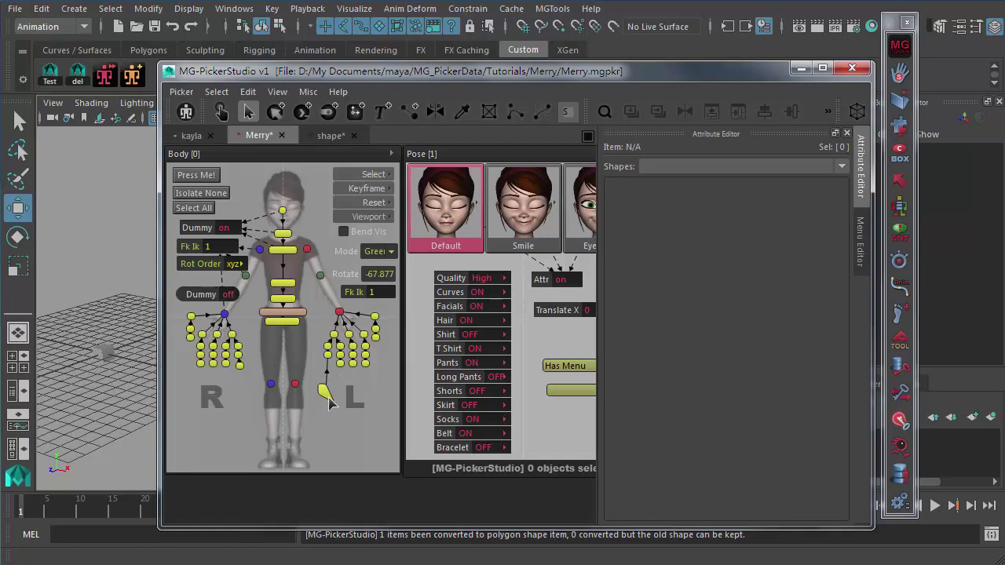
pyautogui.click(325, 394)
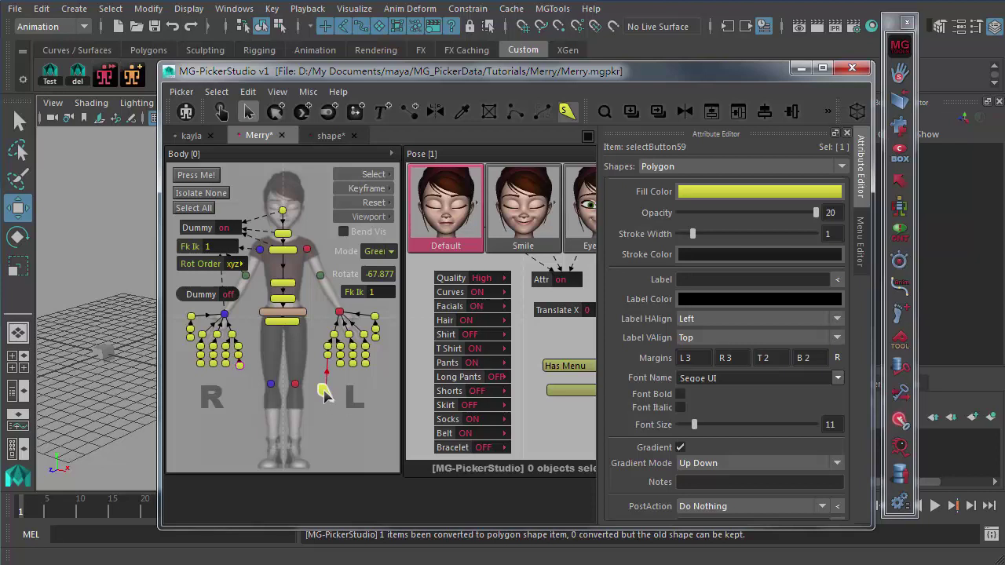
pyautogui.hotkey('ctrl', 'm')
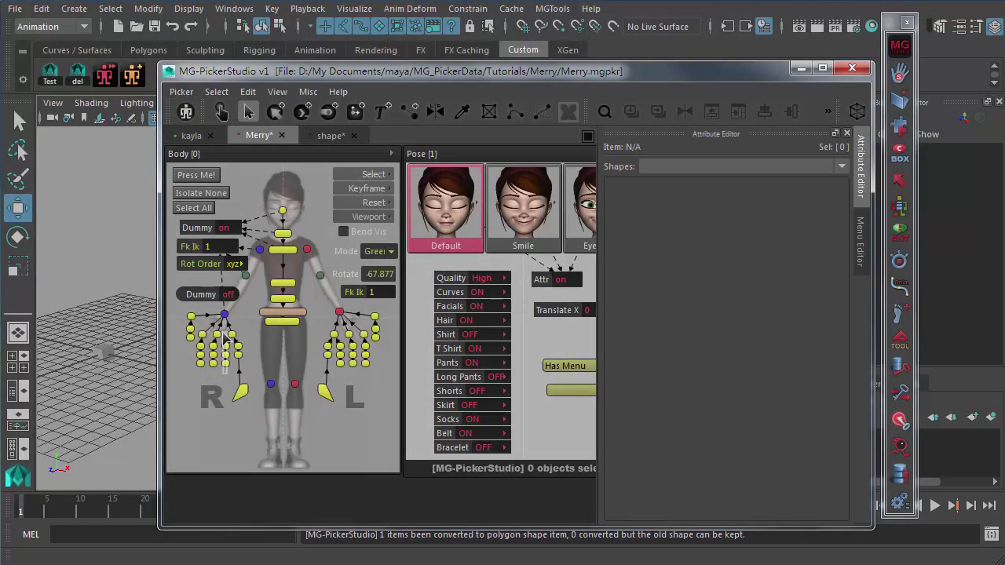
# - Dock the alignment tools as a vertical column on the left and resize the picker window
pyautogui.moveTo(223, 332); pyautogui.dragTo(242, 376)
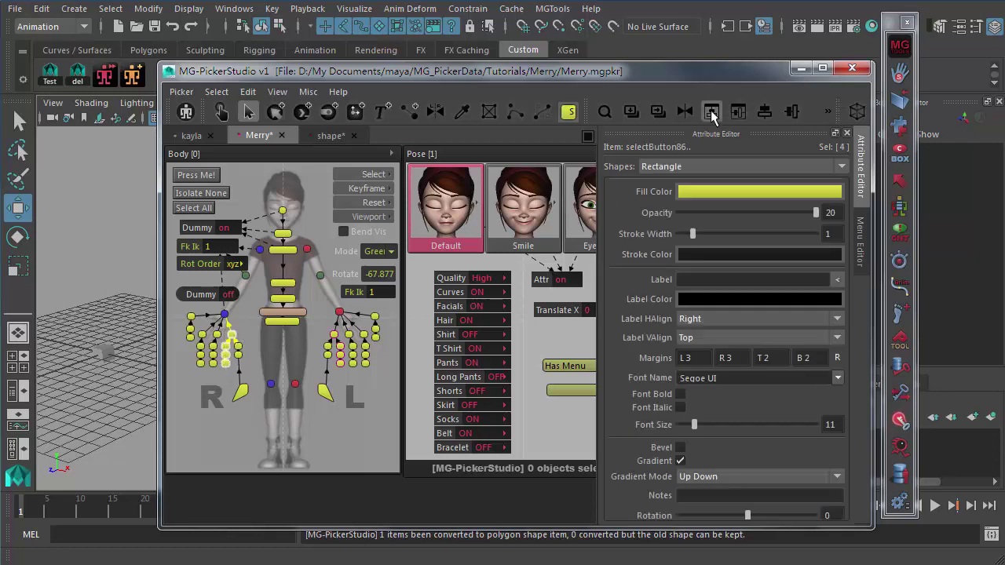
pyautogui.moveTo(582, 74); pyautogui.dragTo(437, 37)
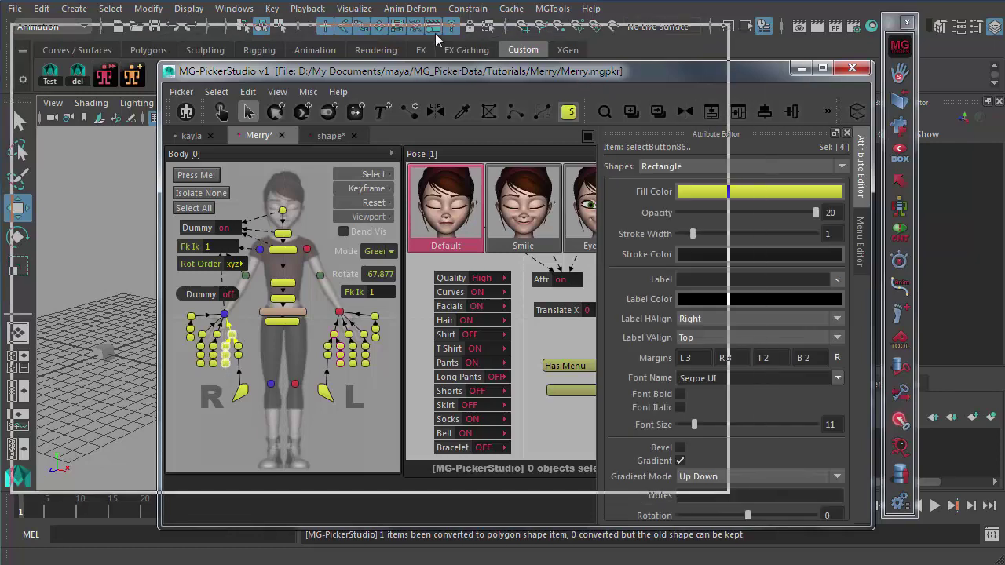
pyautogui.moveTo(929, 519); pyautogui.dragTo(939, 526)
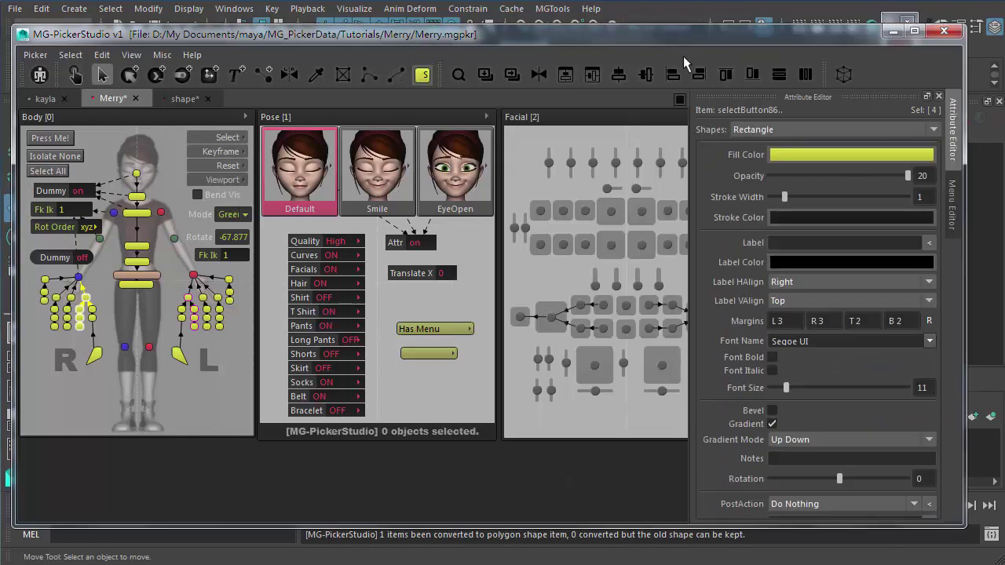
pyautogui.moveTo(451, 76); pyautogui.dragTo(32, 76)
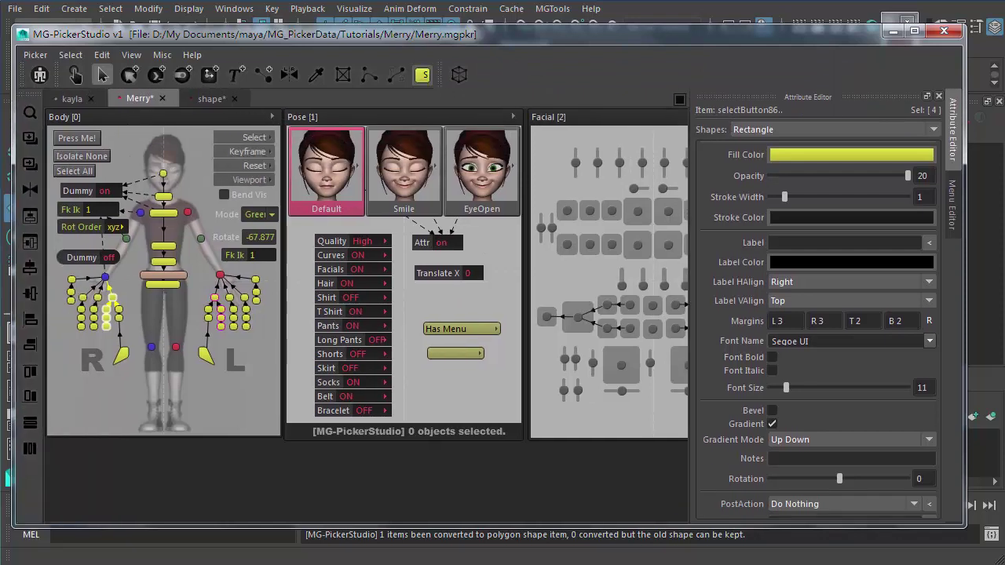
pyautogui.moveTo(965, 523); pyautogui.dragTo(585, 520)
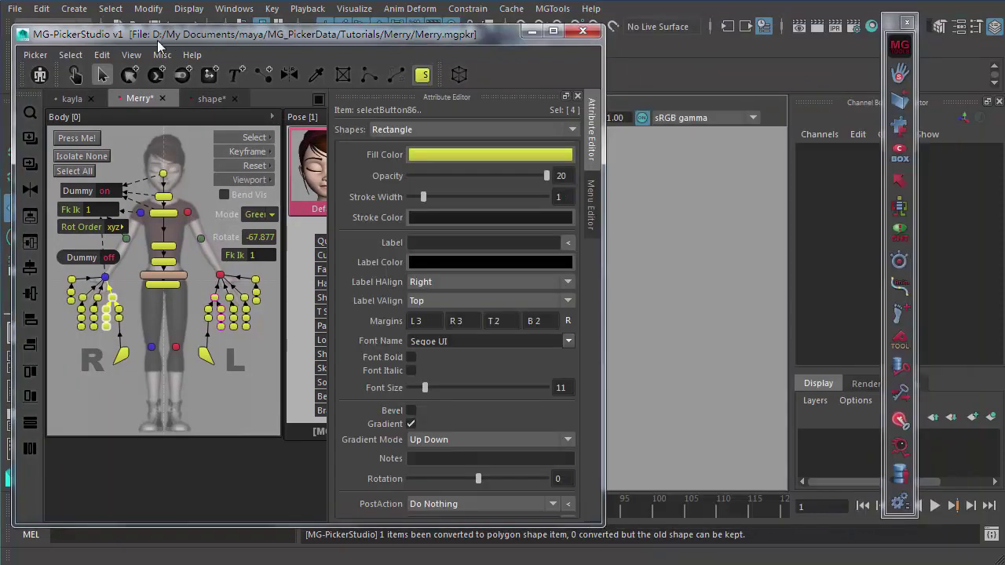
pyautogui.moveTo(157, 40); pyautogui.dragTo(419, 57)
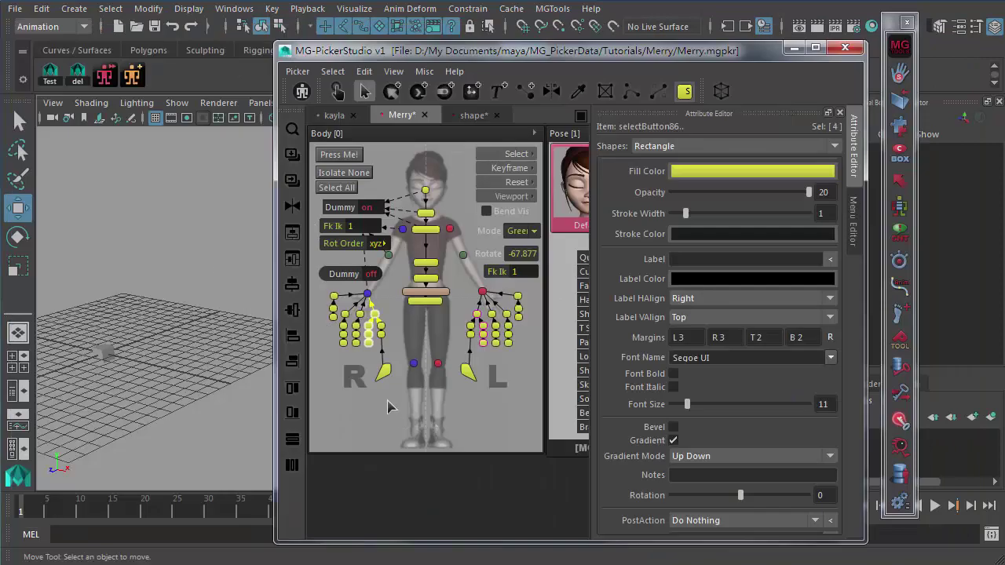
# - Select and deselect the R hand finger columns and the L pinky buttons
pyautogui.moveTo(351, 356); pyautogui.dragTo(343, 313)
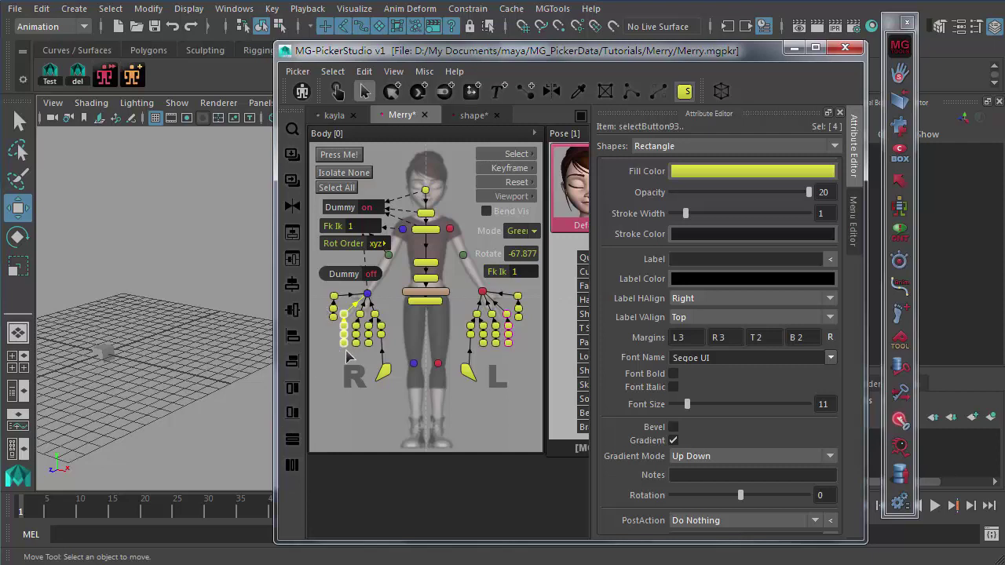
pyautogui.moveTo(358, 357); pyautogui.dragTo(359, 316)
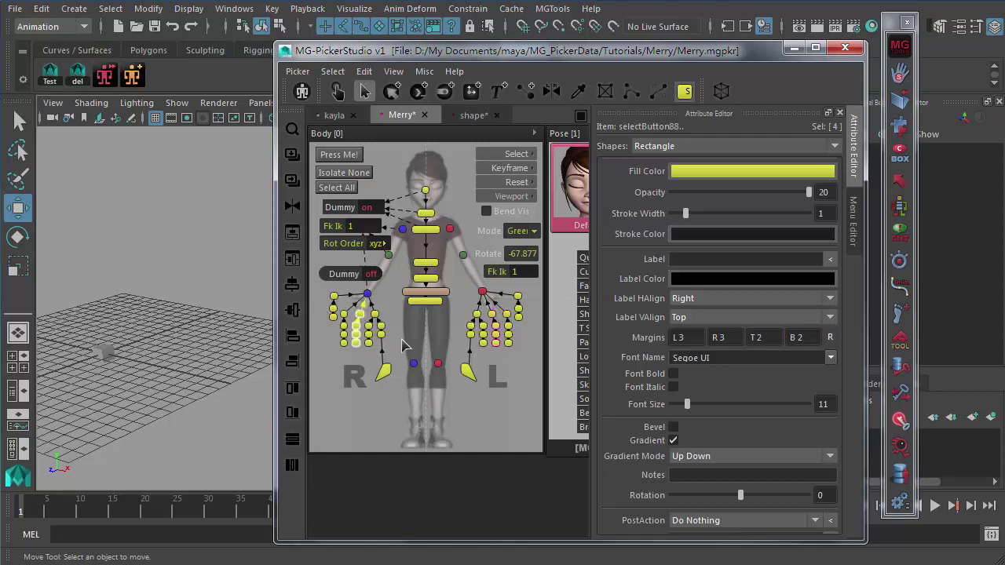
pyautogui.moveTo(370, 353); pyautogui.dragTo(372, 322)
pyautogui.moveTo(457, 305); pyautogui.dragTo(504, 306)
pyautogui.moveTo(510, 347); pyautogui.dragTo(481, 299)
pyautogui.click(514, 367)
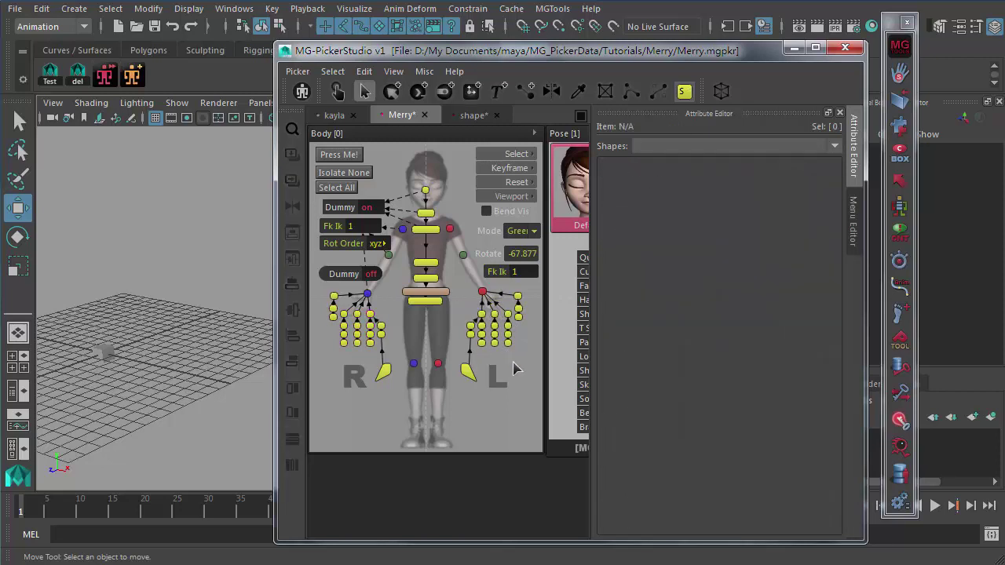
# - Select the L label, then nudge the hip button slightly up-left
pyautogui.click(499, 377)
pyautogui.click(402, 314)
pyautogui.click(431, 303)
pyautogui.moveTo(428, 297); pyautogui.dragTo(449, 294)
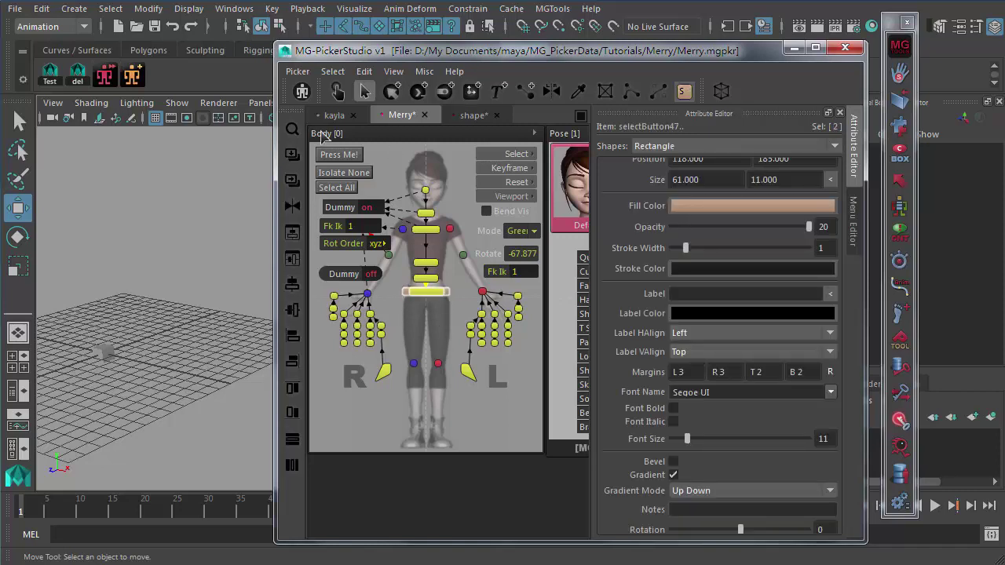
# - Tear off Edit > Unfold Overlapping Items and unfold the buttons vertically (Simple)
pyautogui.click(365, 72)
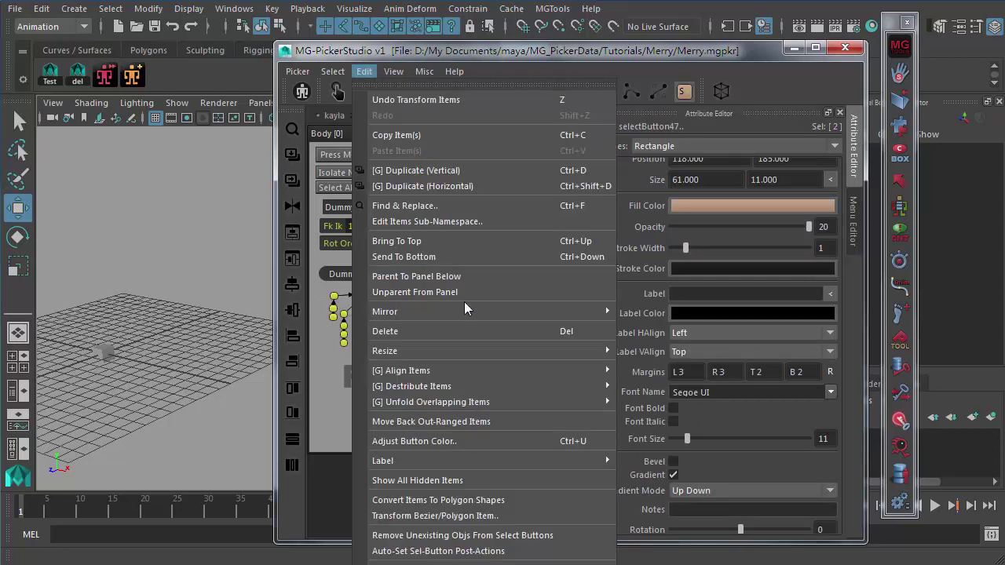
pyautogui.moveTo(468, 407)
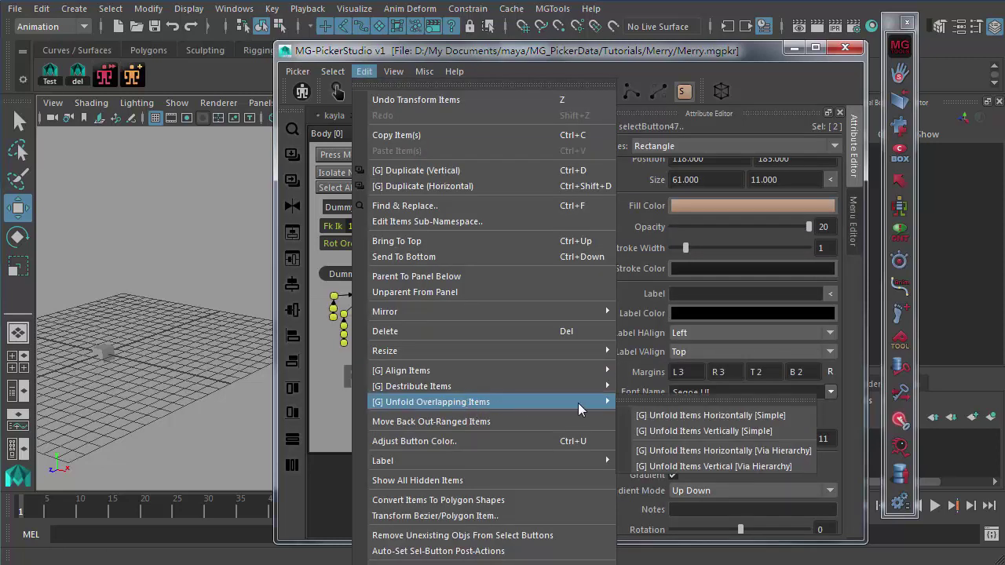
pyautogui.click(706, 397)
pyautogui.moveTo(731, 384); pyautogui.dragTo(648, 163)
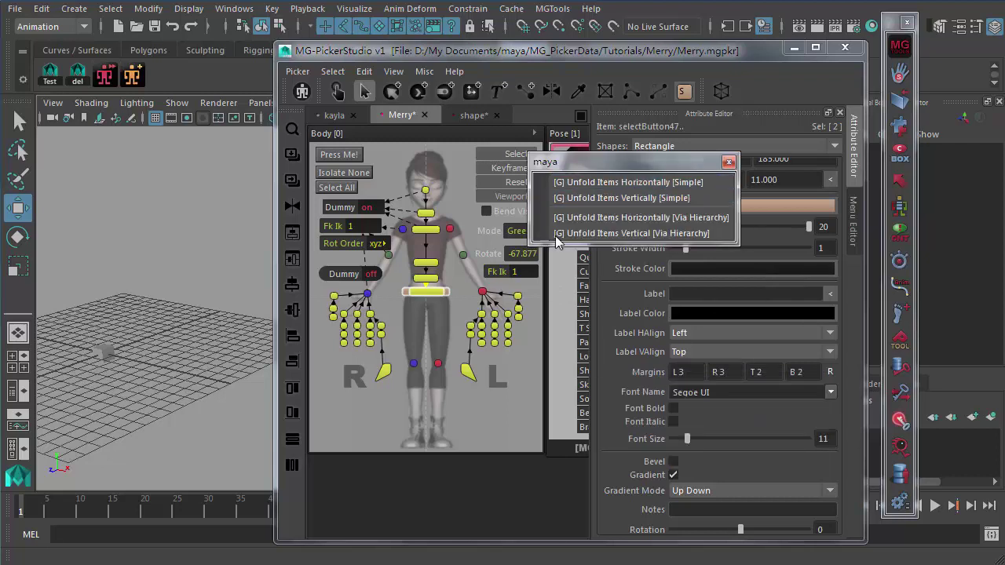
pyautogui.click(655, 205)
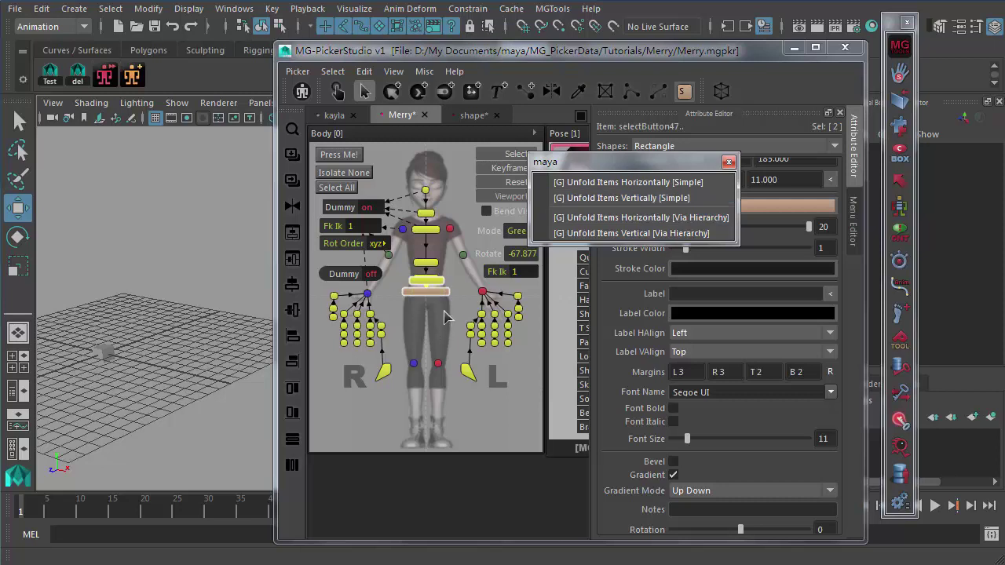
# - Move the yellow hip button just below the tan torso bar
pyautogui.click(461, 292)
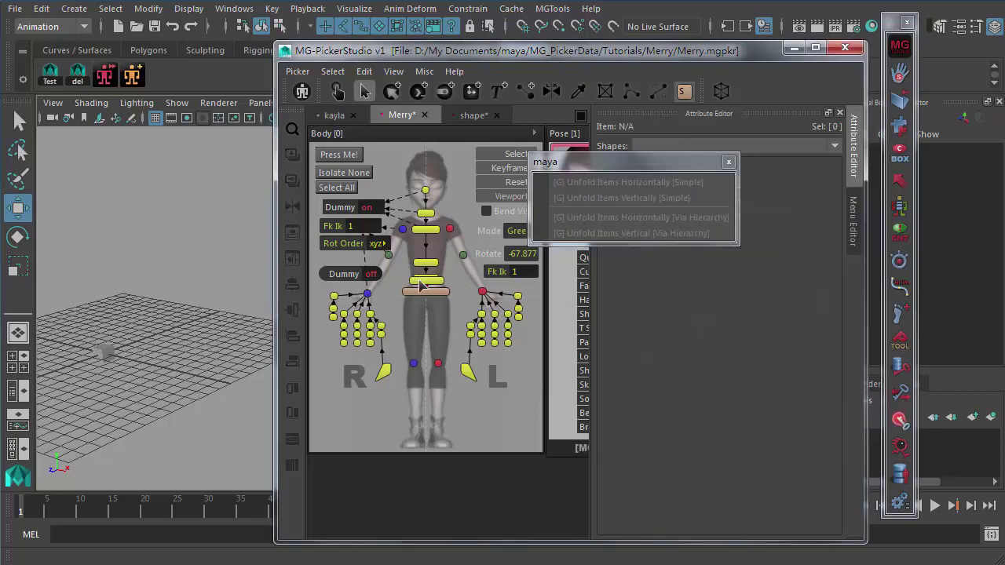
pyautogui.click(430, 288)
pyautogui.moveTo(431, 288); pyautogui.dragTo(437, 313)
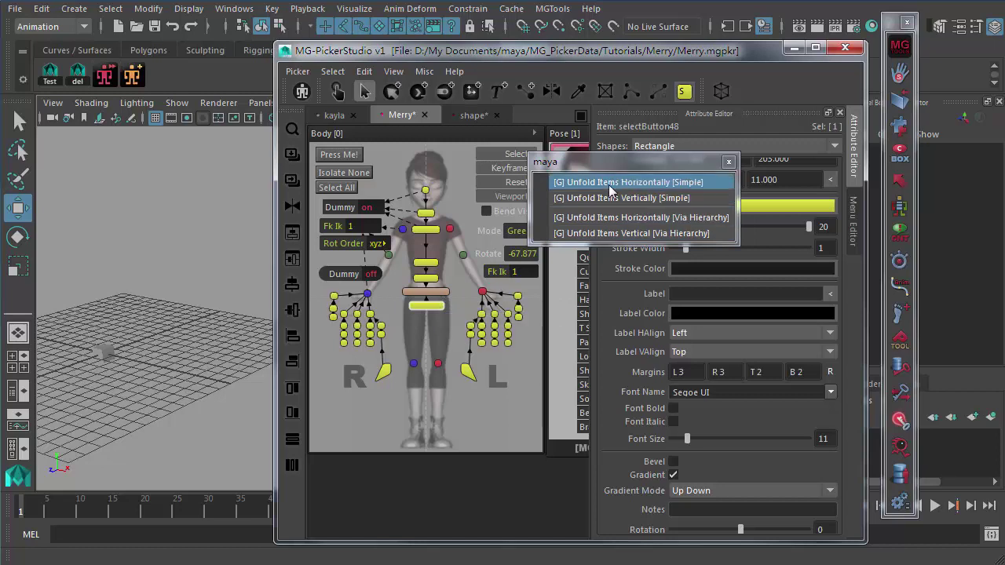
pyautogui.keyDown('shift'); pyautogui.click(427, 293); pyautogui.keyUp('shift')
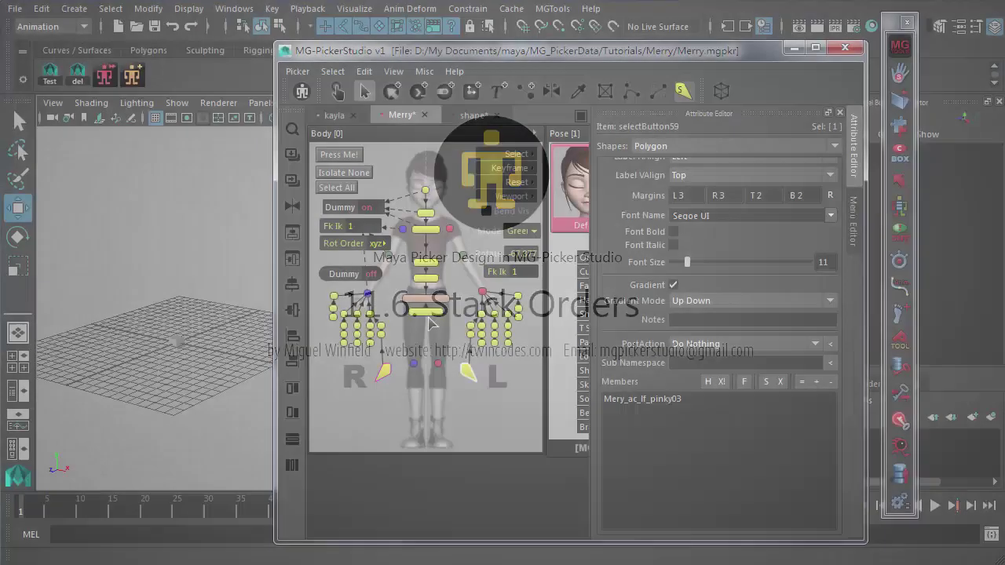
# - Bring the tan torso button forward with Ctrl+Up and send the yellow hip button back with Ctrl+Down
pyautogui.click(434, 324)
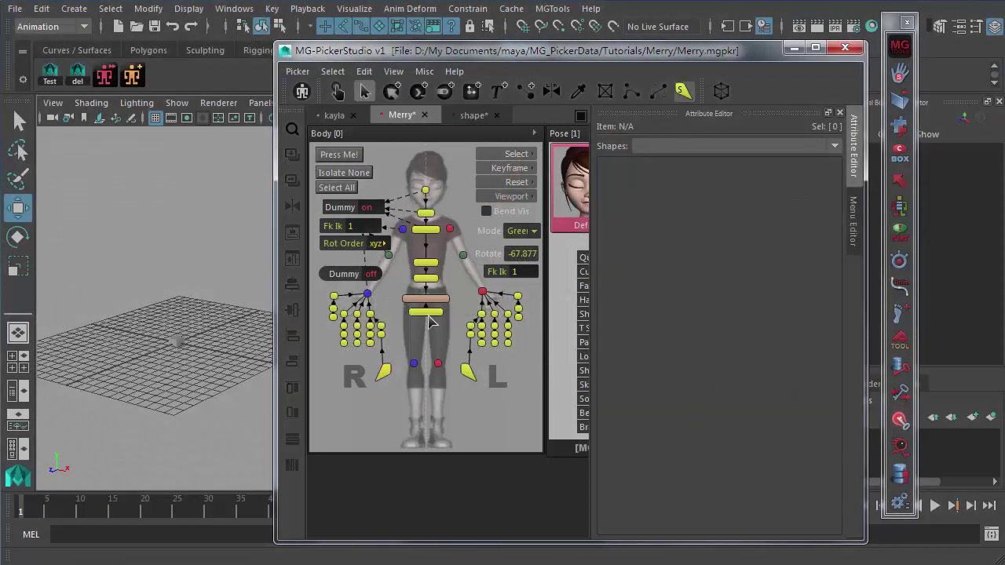
pyautogui.click(450, 309)
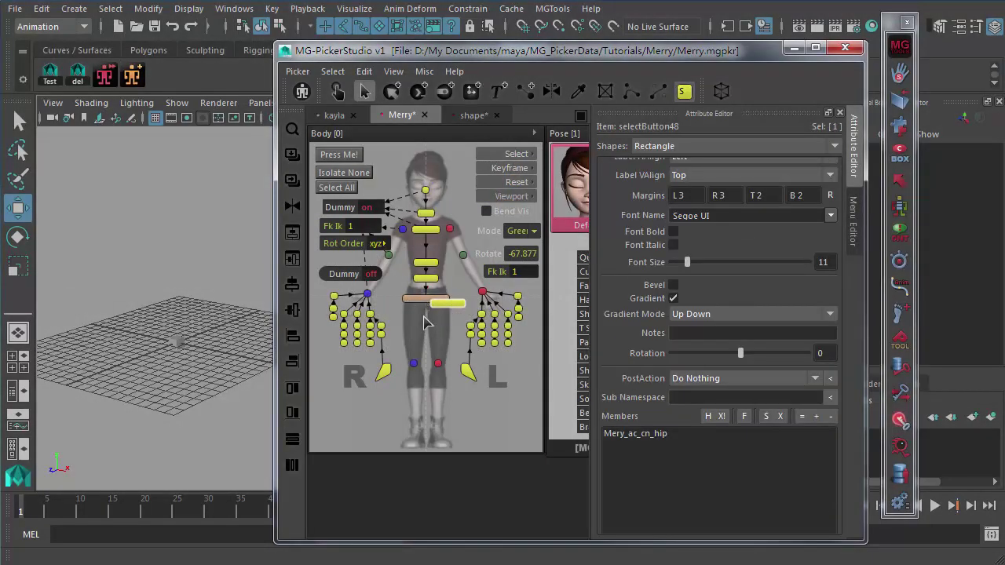
pyautogui.click(410, 303)
pyautogui.click(411, 302)
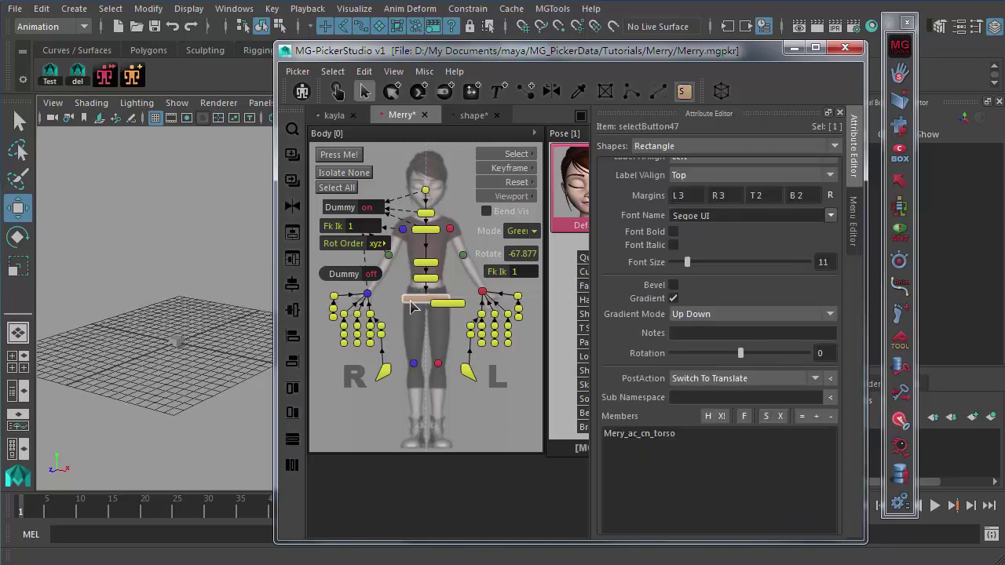
pyautogui.hotkey('ctrl', 'Up')
pyautogui.click(452, 307)
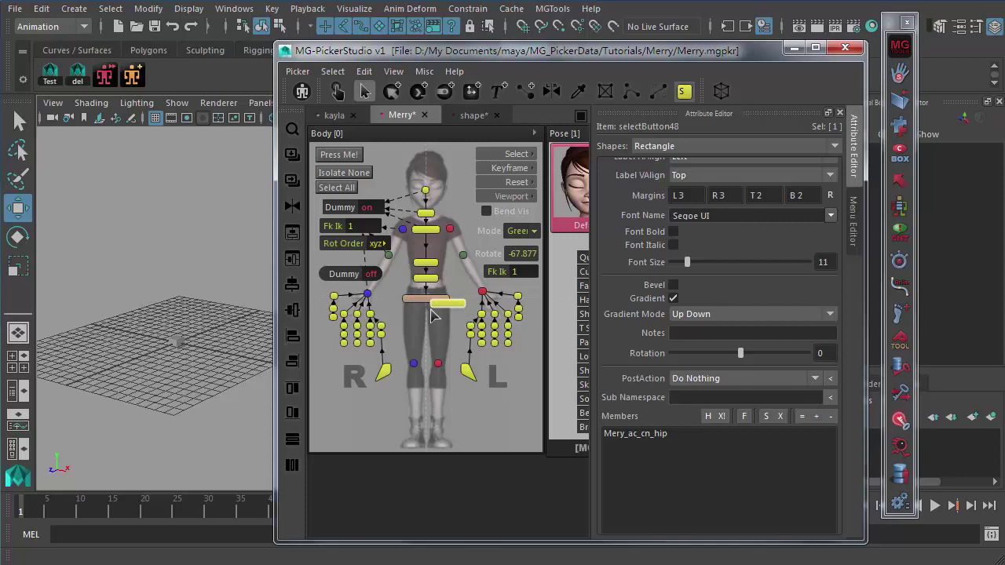
pyautogui.hotkey('ctrl', 'Down')
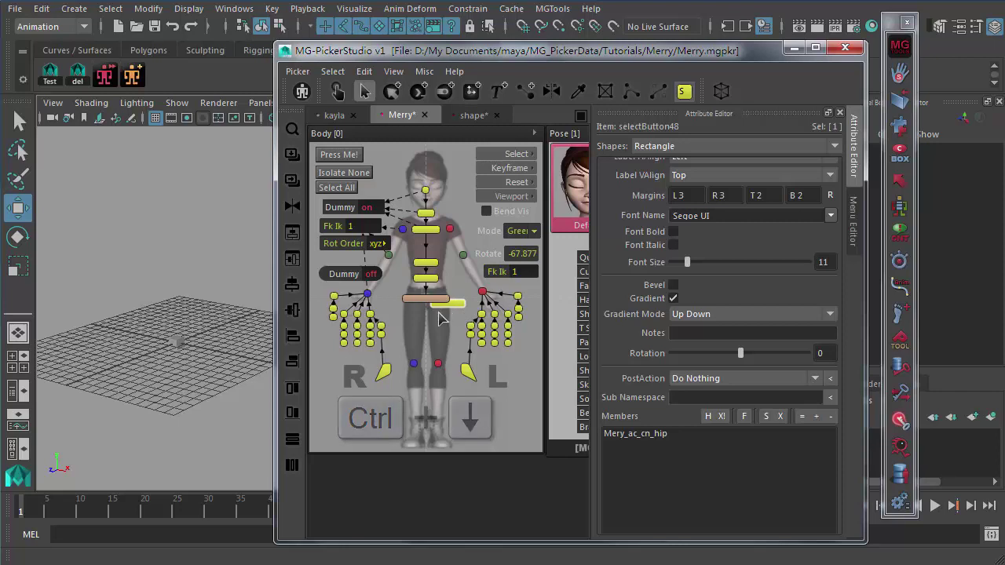
pyautogui.click(438, 321)
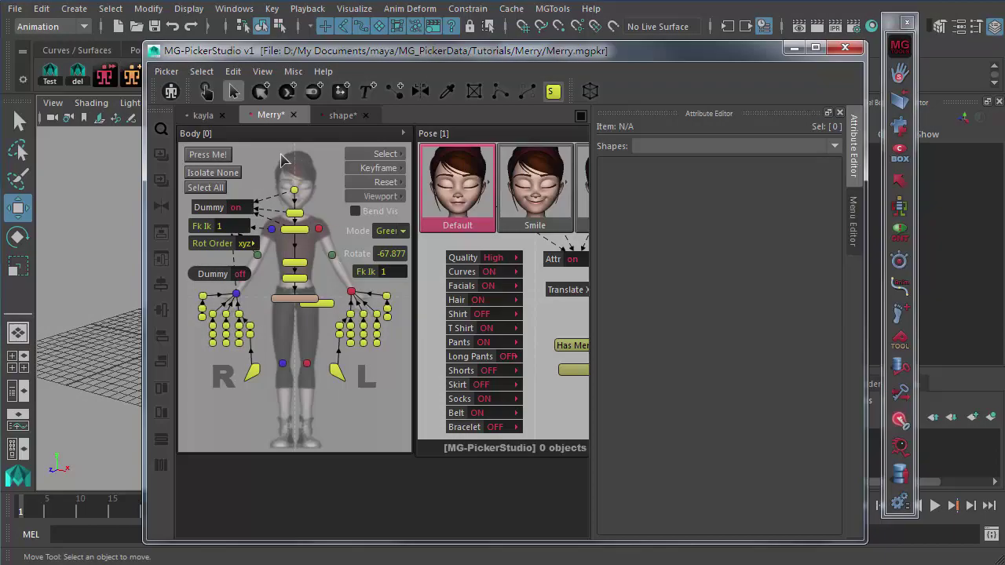
pyautogui.click(349, 143)
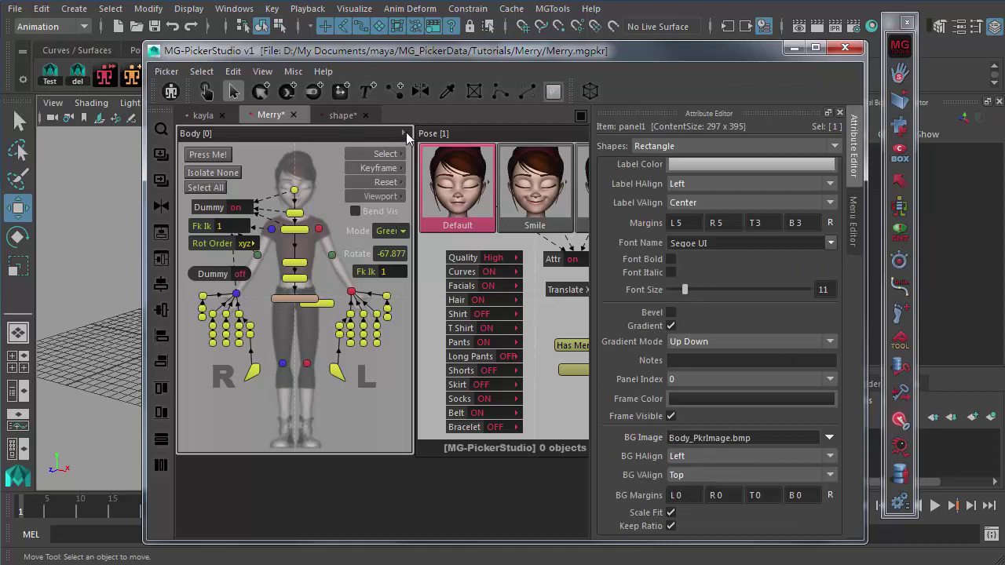
pyautogui.click(403, 133)
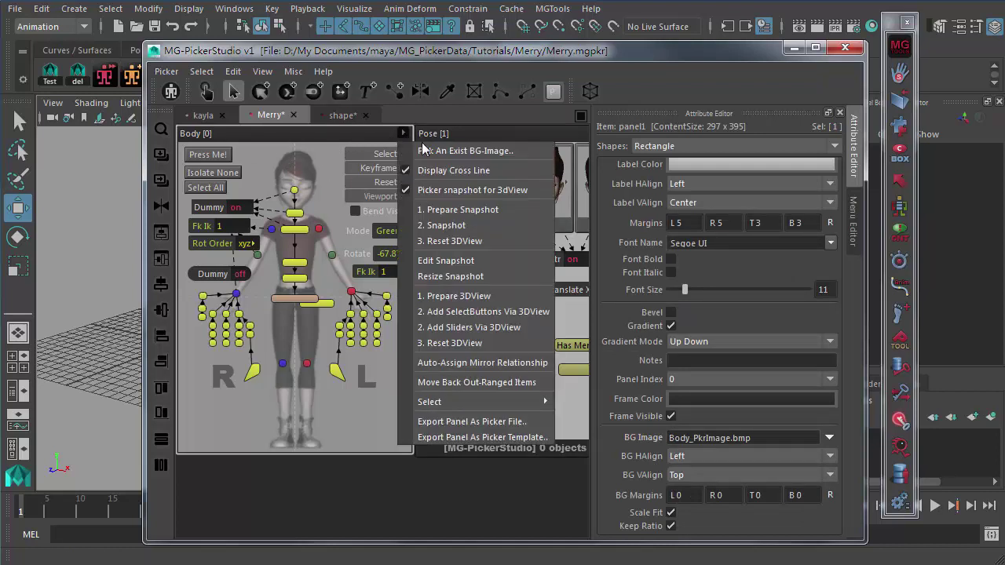
pyautogui.click(474, 260)
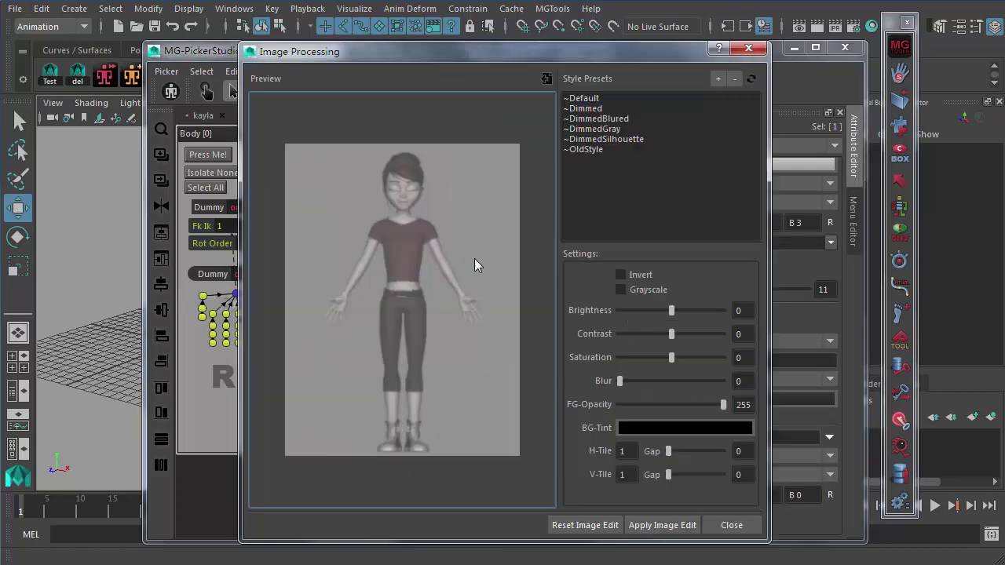
pyautogui.moveTo(618, 53); pyautogui.dragTo(646, 40)
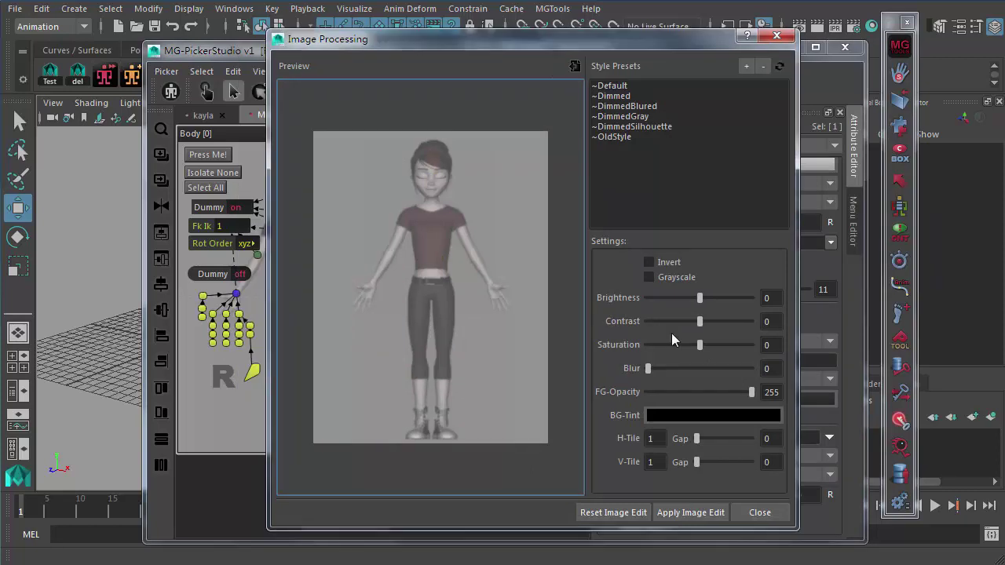
pyautogui.moveTo(698, 322); pyautogui.dragTo(697, 346)
pyautogui.moveTo(648, 368); pyautogui.dragTo(670, 368)
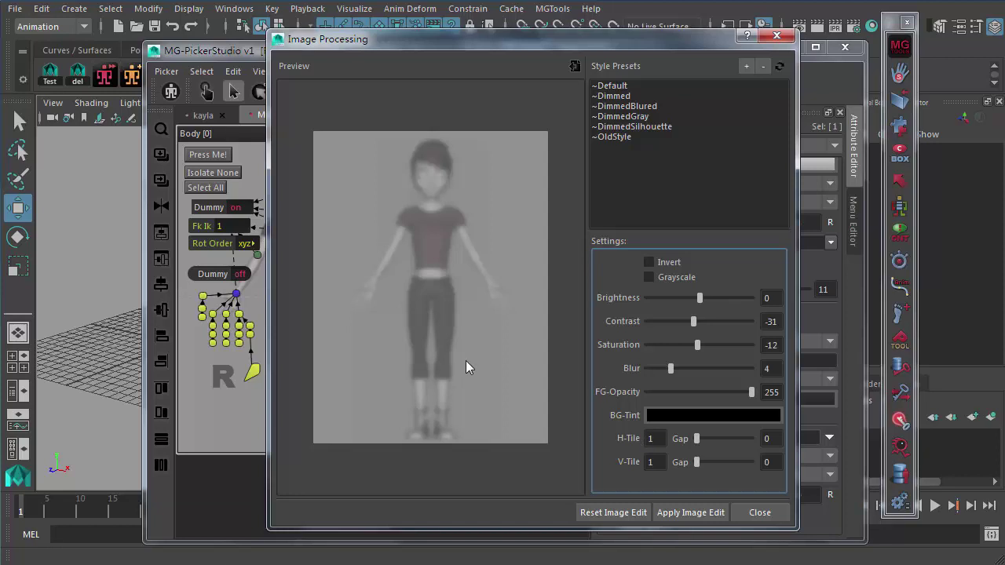
pyautogui.click(662, 441)
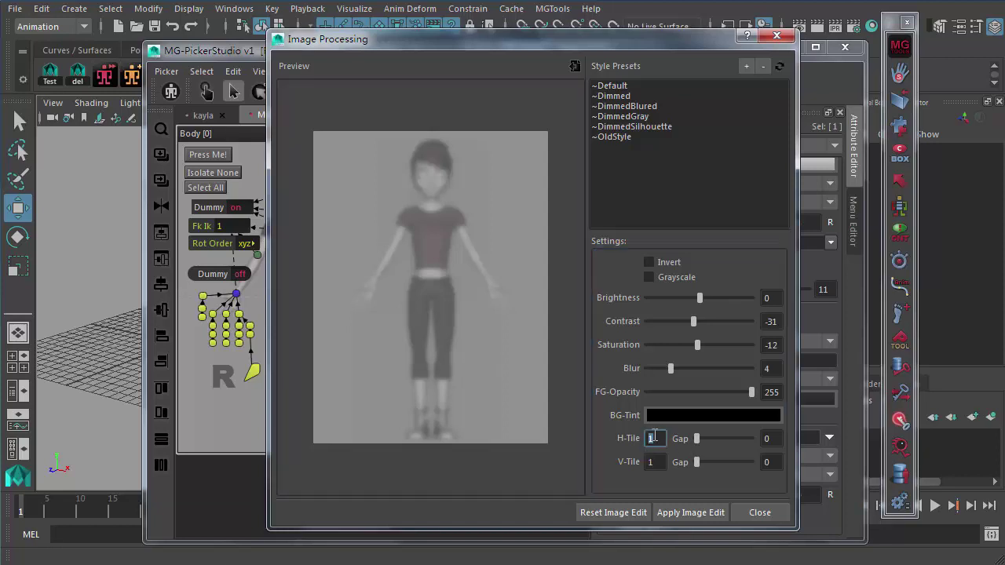
pyautogui.write('2')
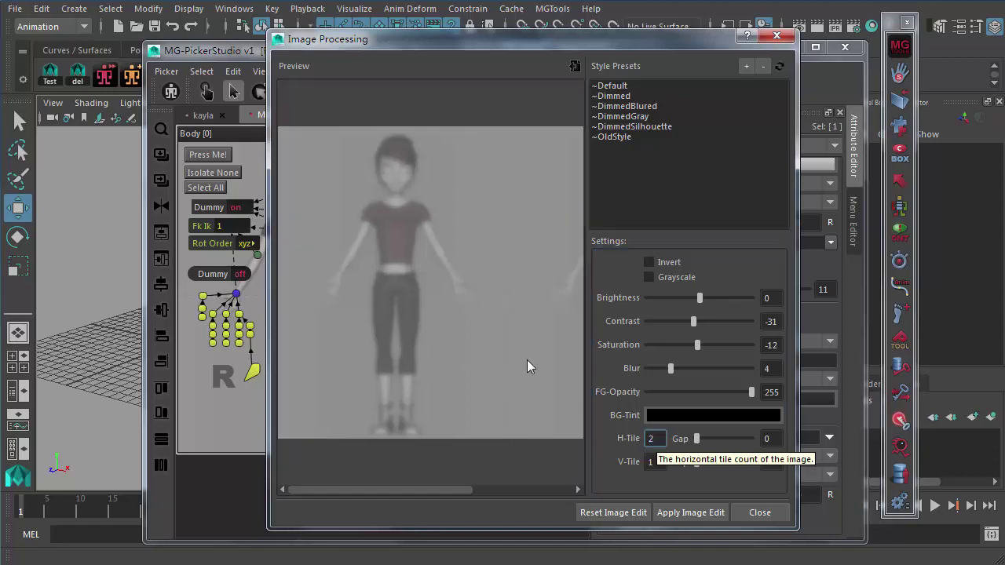
pyautogui.click(426, 489)
pyautogui.moveTo(406, 493); pyautogui.dragTo(523, 497)
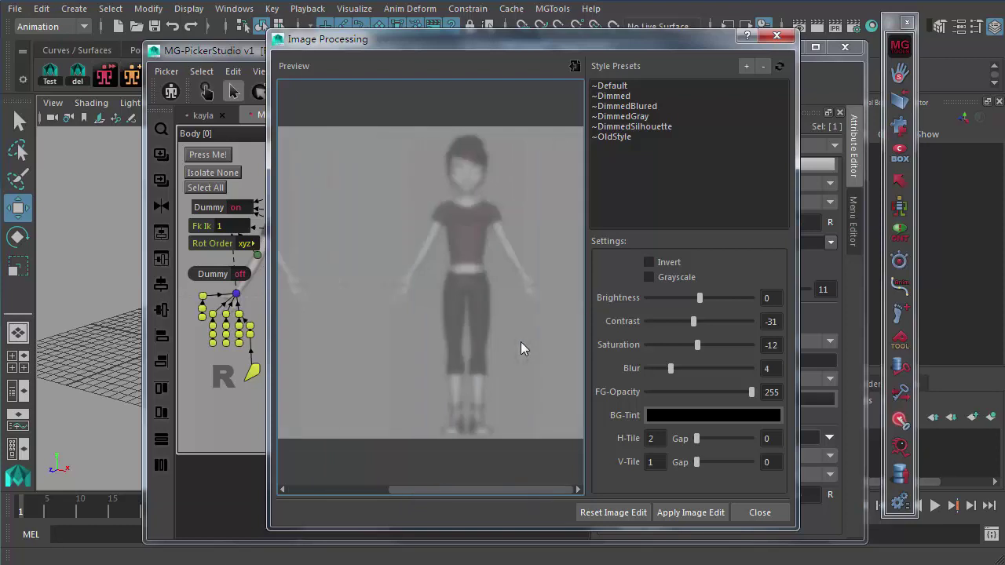
pyautogui.doubleClick(656, 462)
pyautogui.write('2')
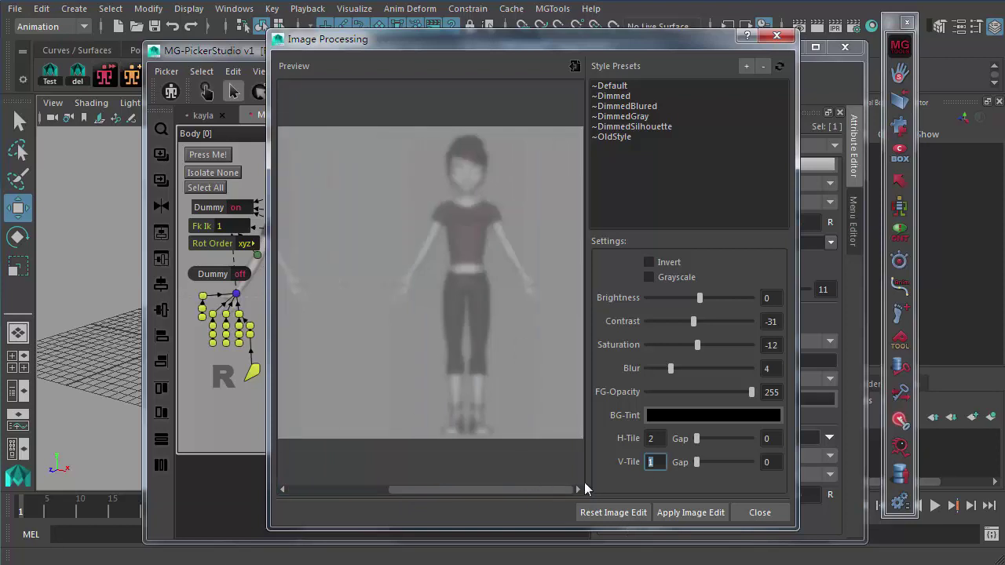
pyautogui.press('BackSpace')
pyautogui.write('1')
pyautogui.press('Return')
pyautogui.click(654, 438)
pyautogui.moveTo(520, 489); pyautogui.dragTo(497, 494)
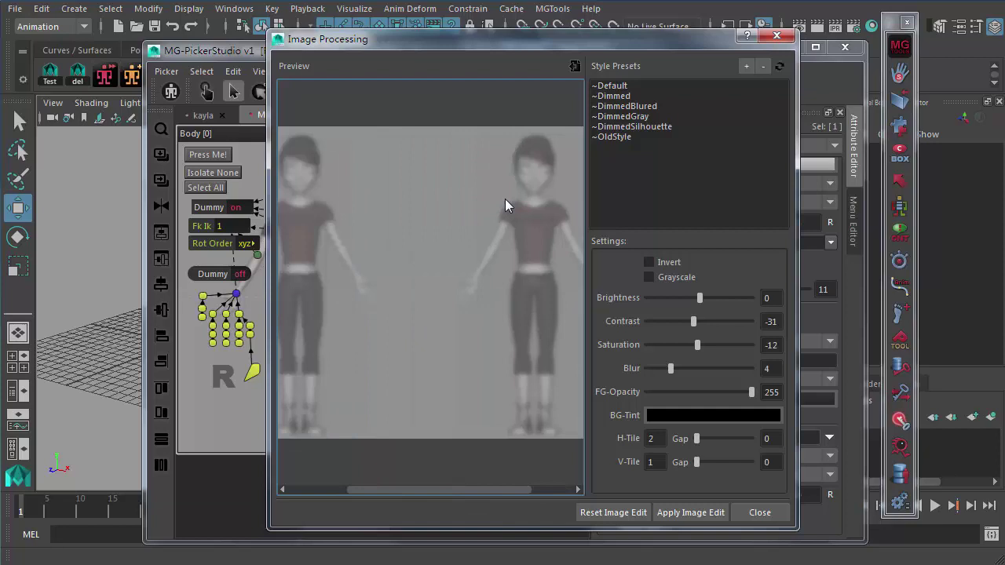
pyautogui.click(649, 262)
pyautogui.click(659, 262)
pyautogui.click(659, 276)
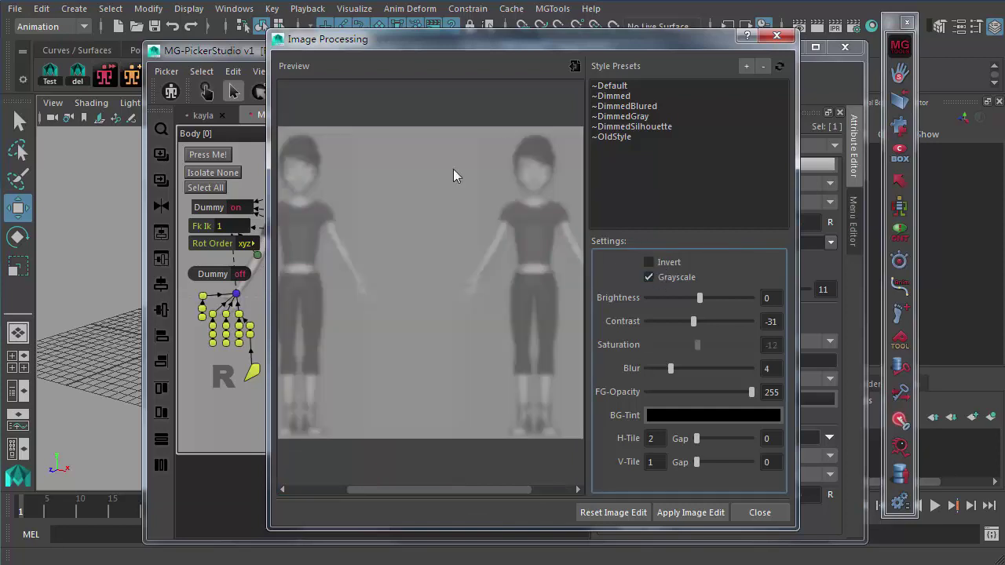
pyautogui.click(676, 278)
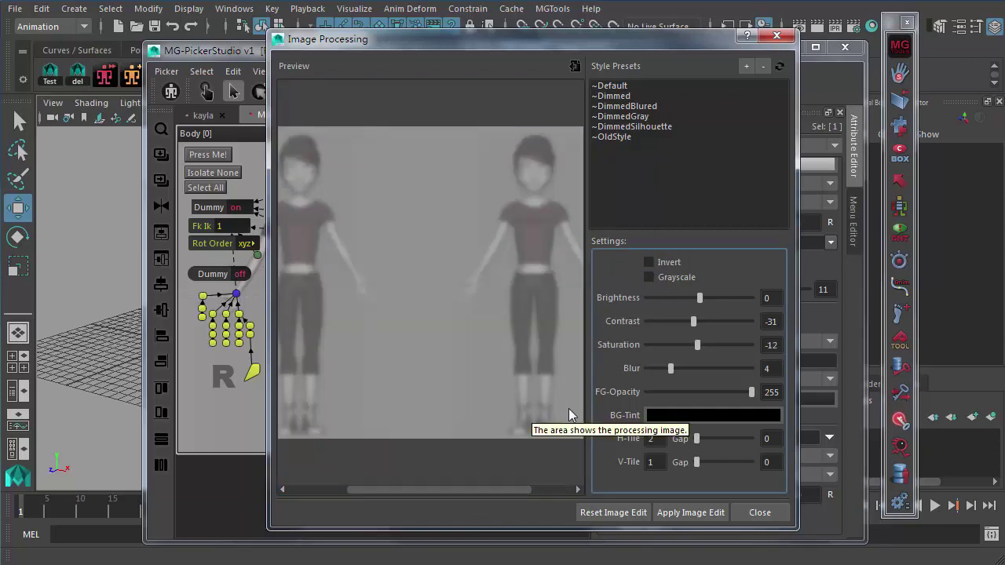
pyautogui.click(614, 512)
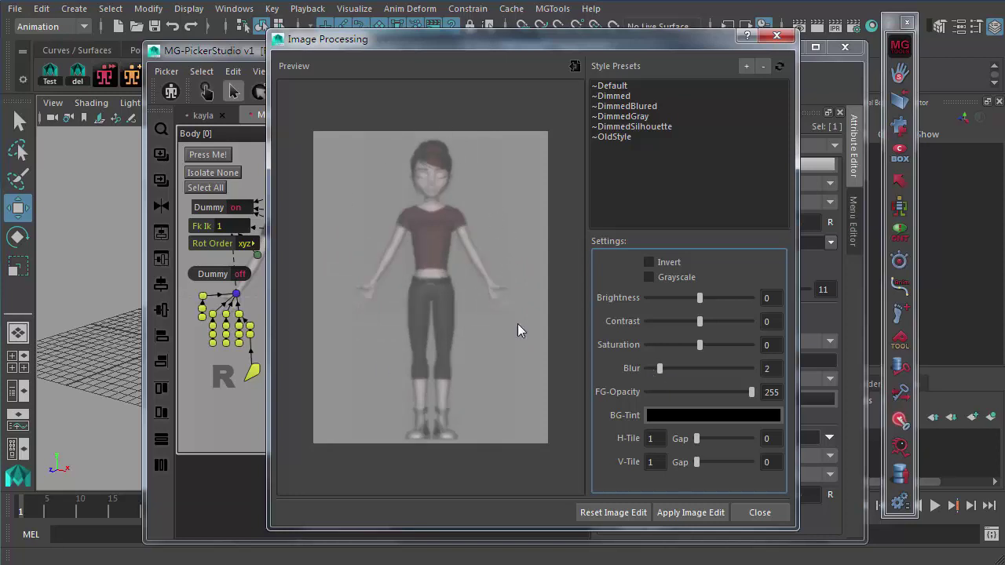
pyautogui.click(784, 521)
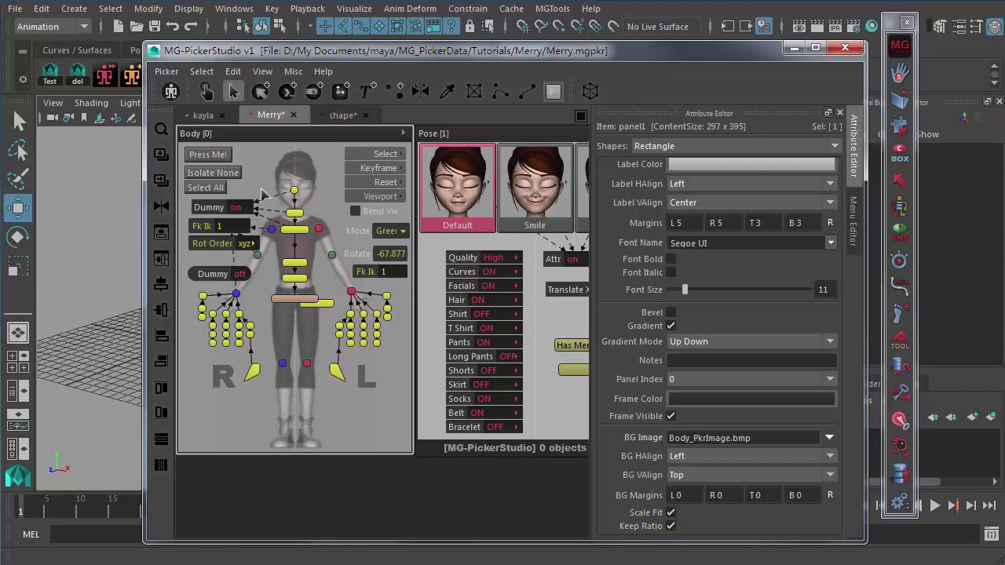
# - Switch to the shape picker file and select its select button item
pyautogui.click(311, 174)
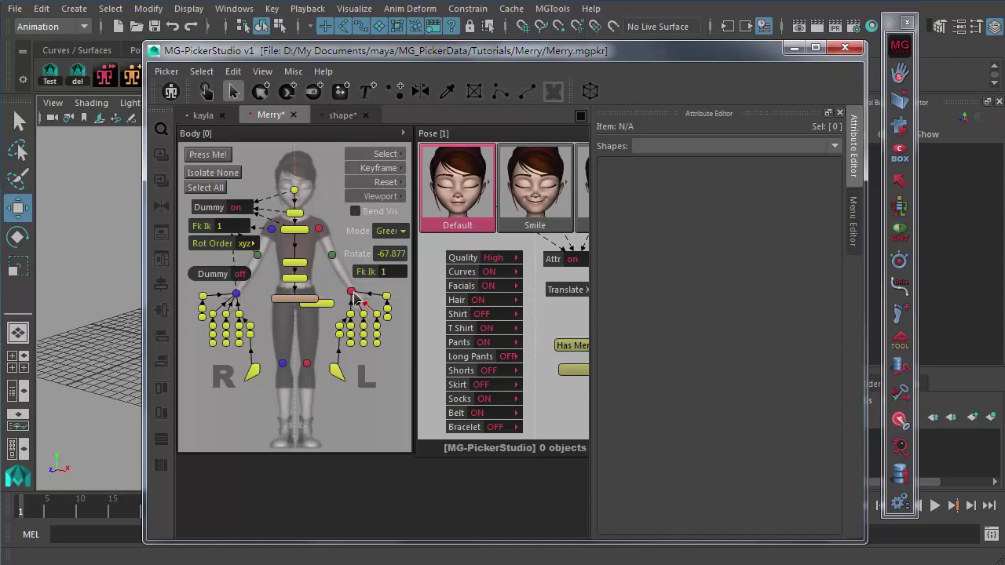
pyautogui.hscroll(4, 346, 208)
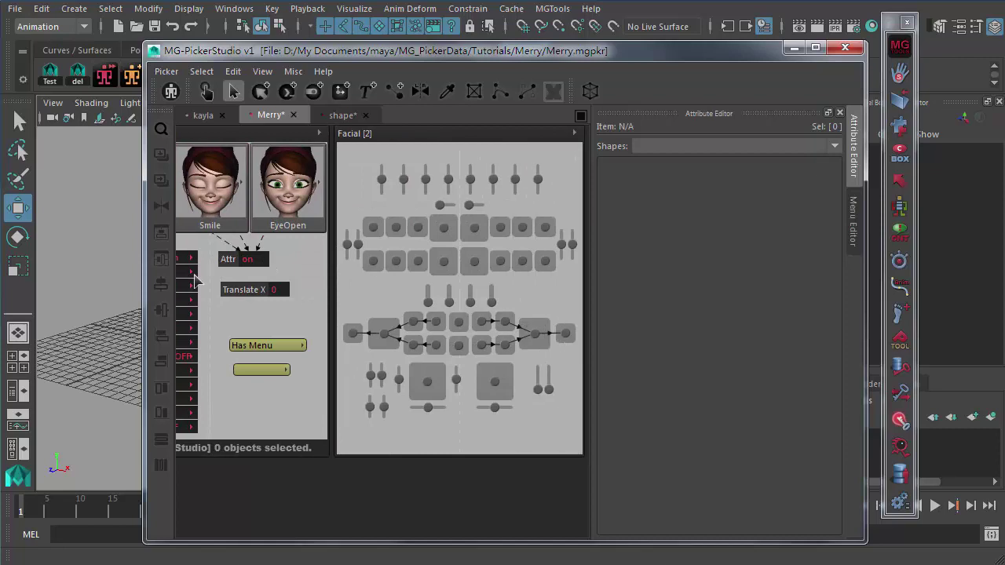
pyautogui.click(328, 115)
pyautogui.click(239, 188)
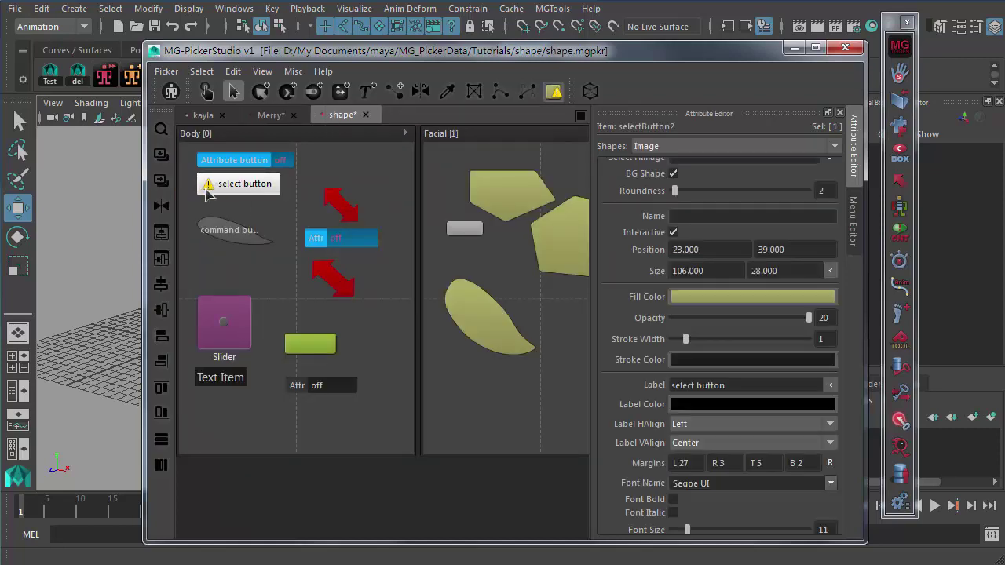
pyautogui.scroll(3, 628, 206)
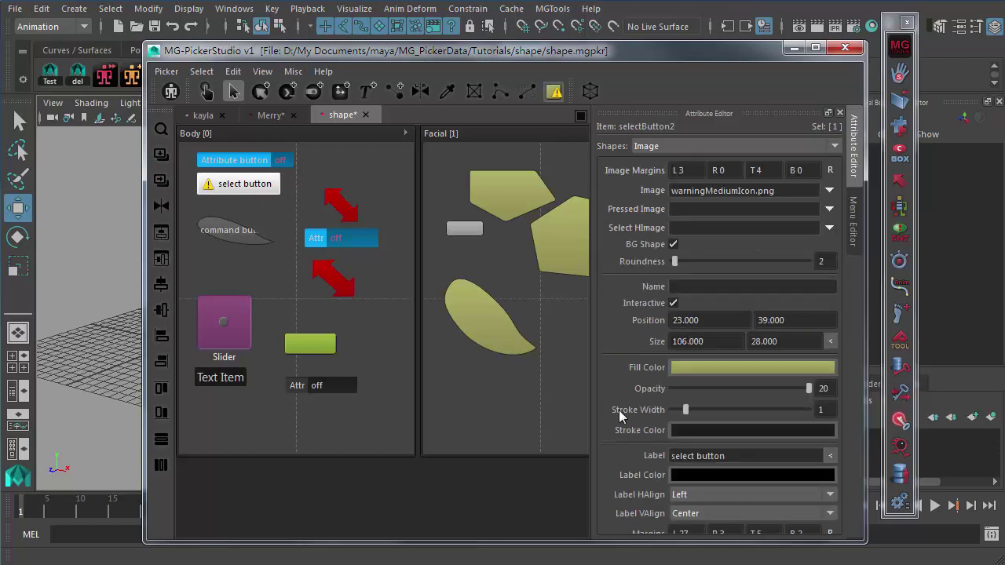
pyautogui.moveTo(777, 191); pyautogui.dragTo(636, 200)
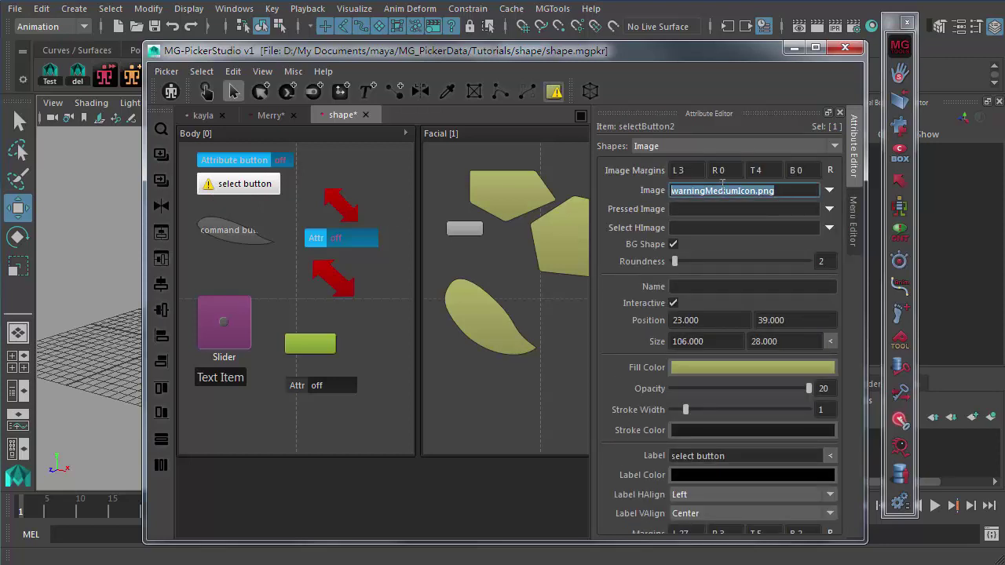
pyautogui.click(793, 190)
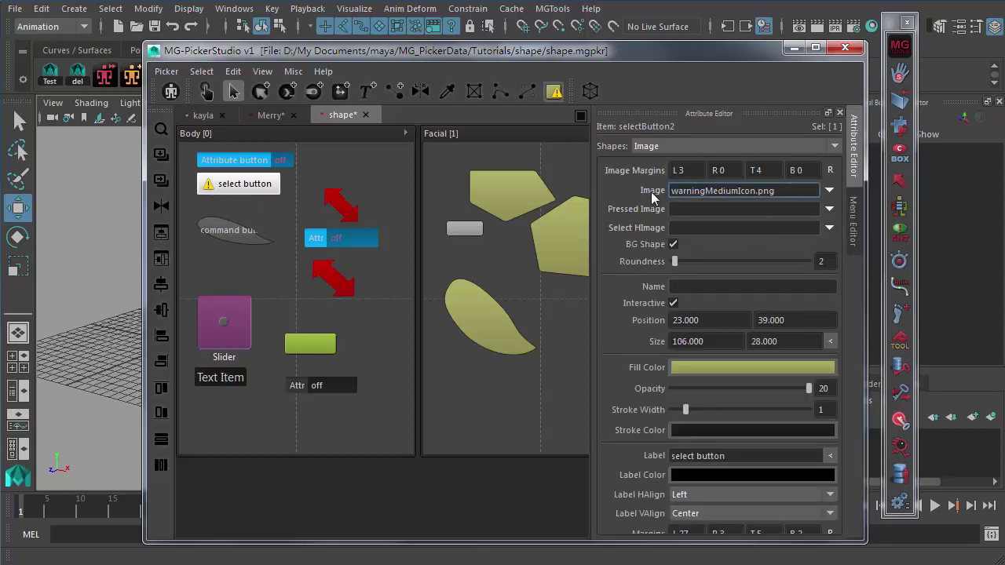
# - Try the warning icon's saturation in Image Processing, close without applying, and reopen the Image options
pyautogui.click(830, 192)
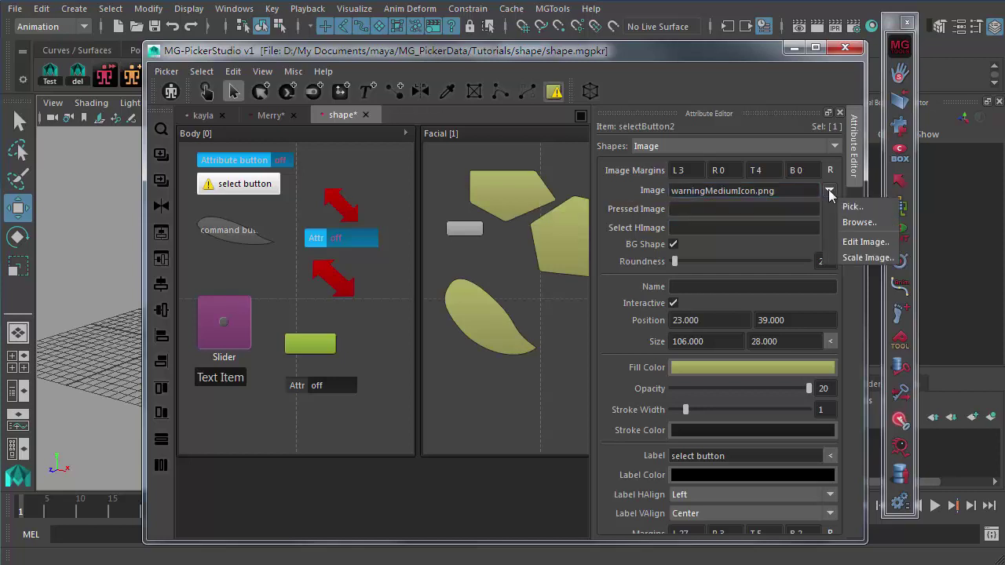
pyautogui.click(865, 242)
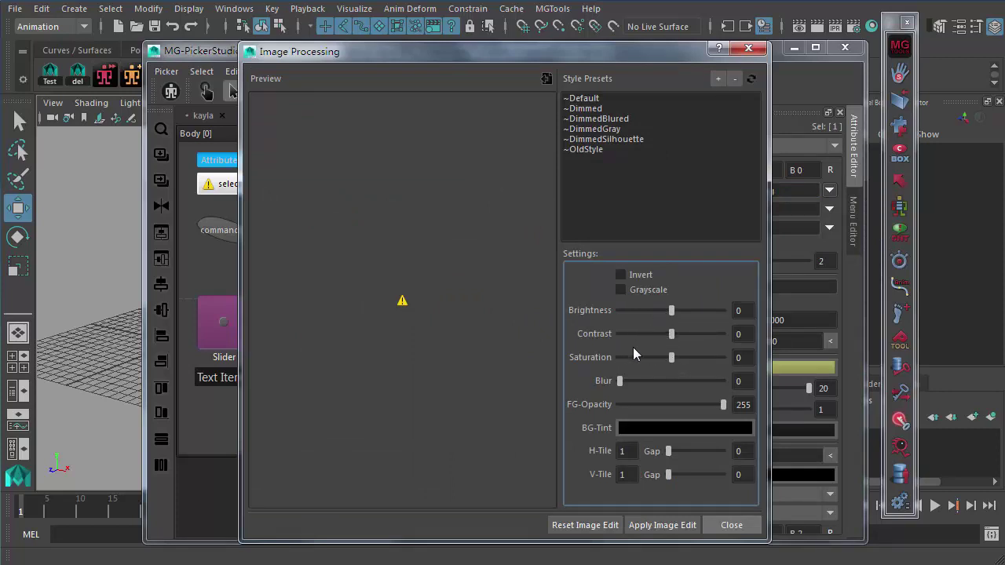
pyautogui.moveTo(671, 363); pyautogui.dragTo(671, 339)
pyautogui.click(724, 530)
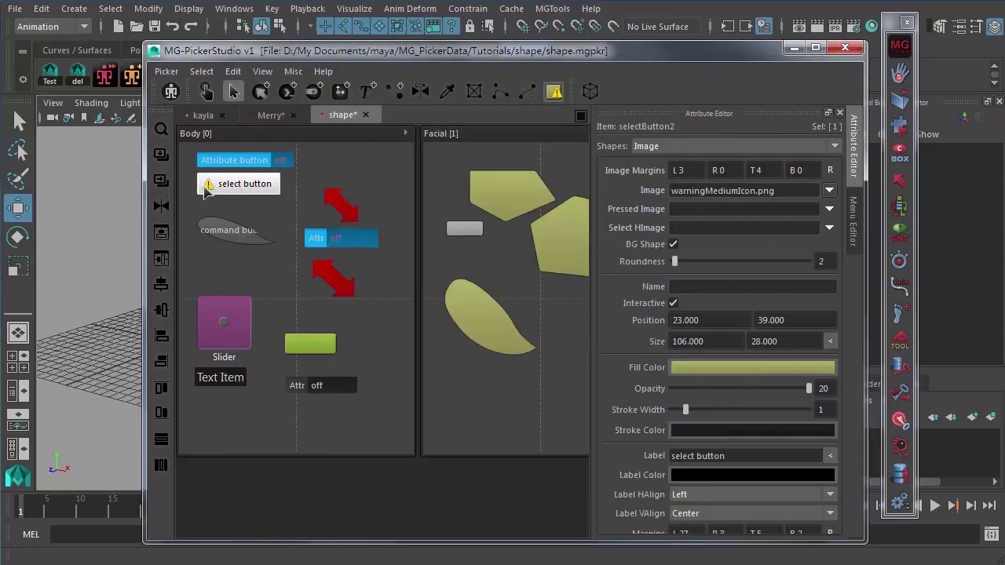
pyautogui.moveTo(778, 194); pyautogui.dragTo(674, 194)
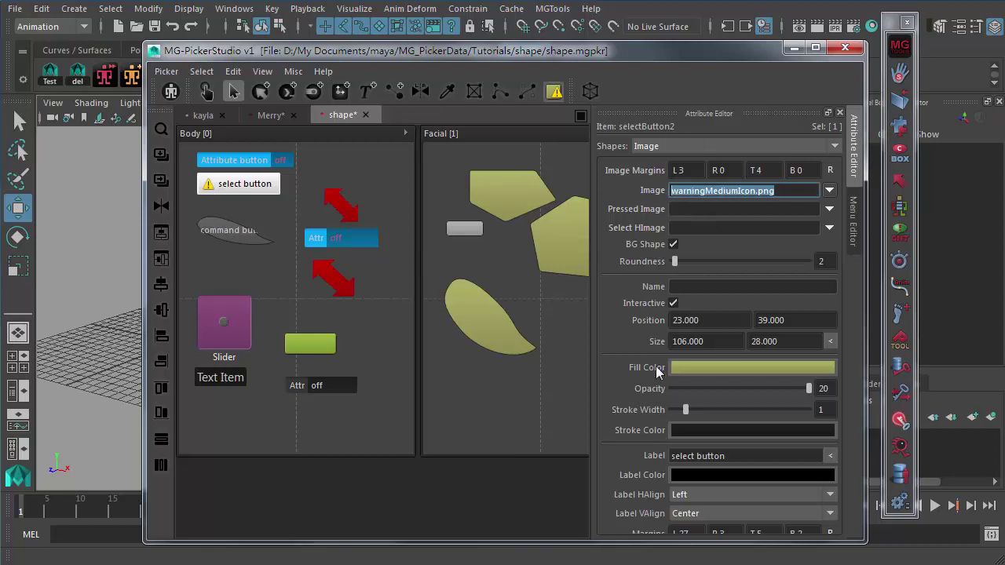
pyautogui.click(830, 191)
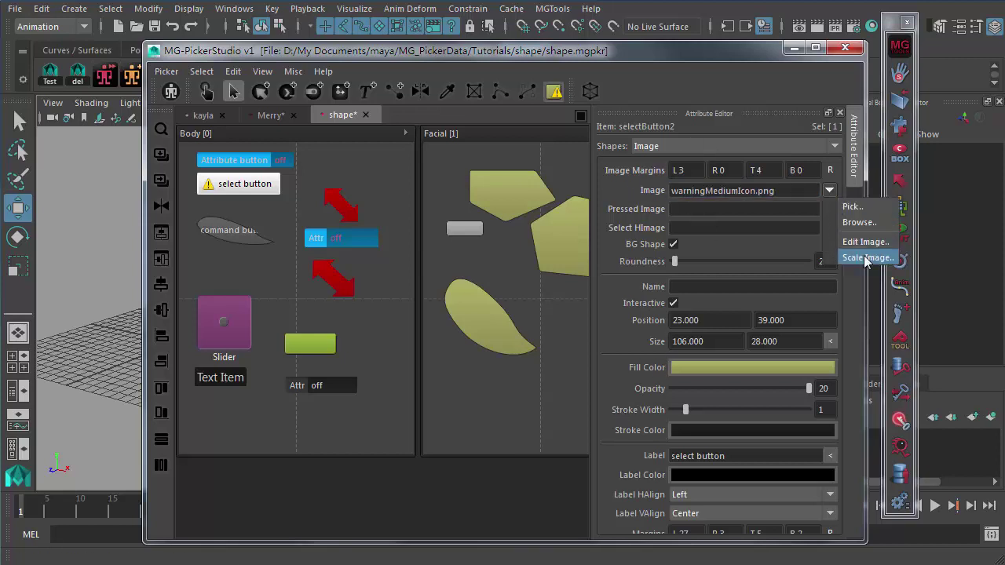
# - On the Merry picker, open Resize Snapshot for the Body panel
pyautogui.click(270, 116)
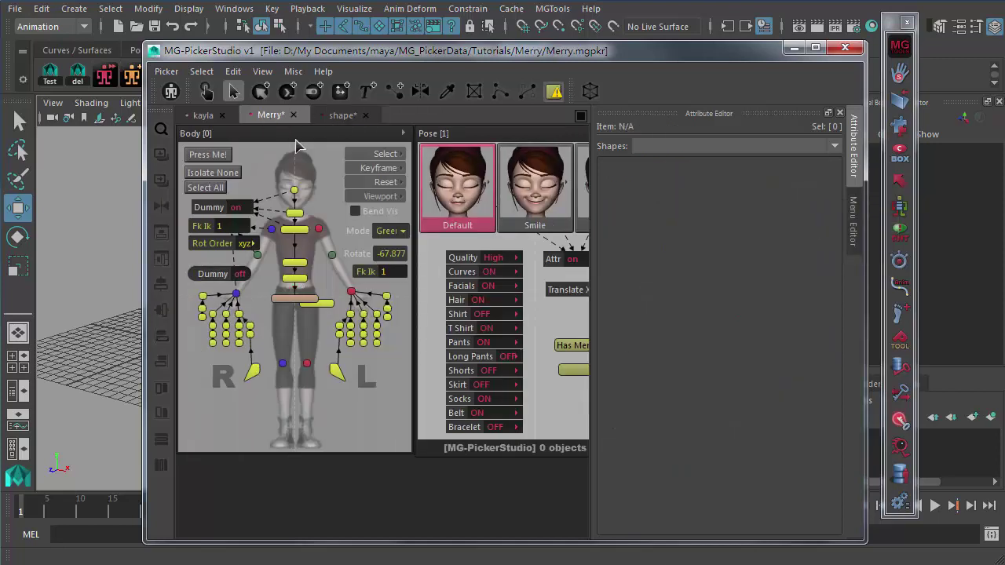
pyautogui.click(297, 146)
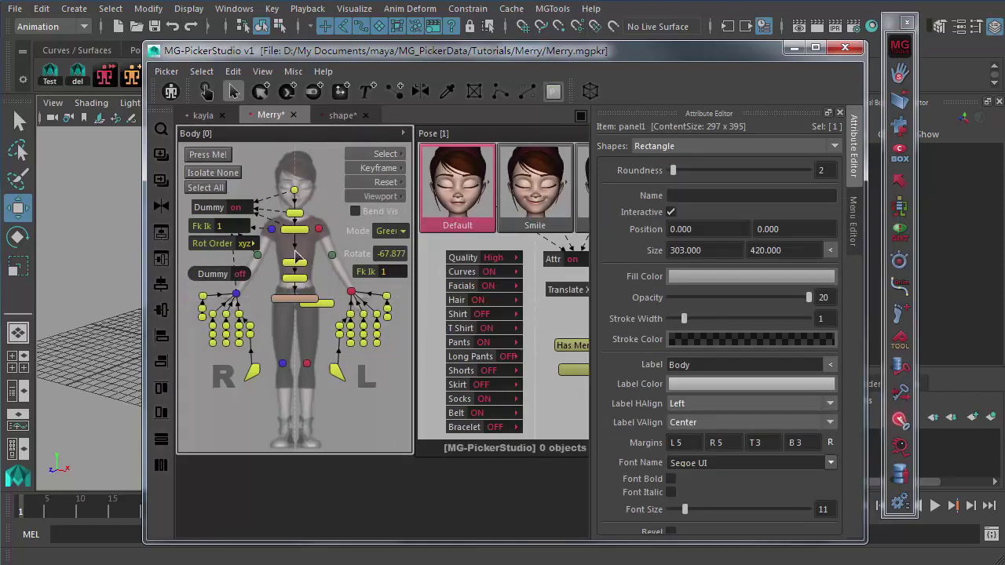
pyautogui.click(406, 133)
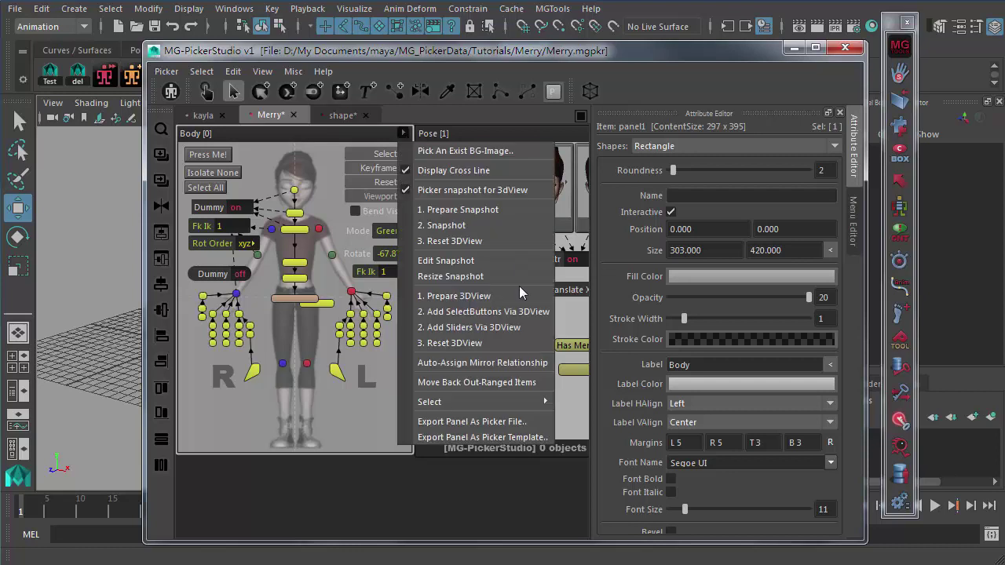
pyautogui.click(471, 276)
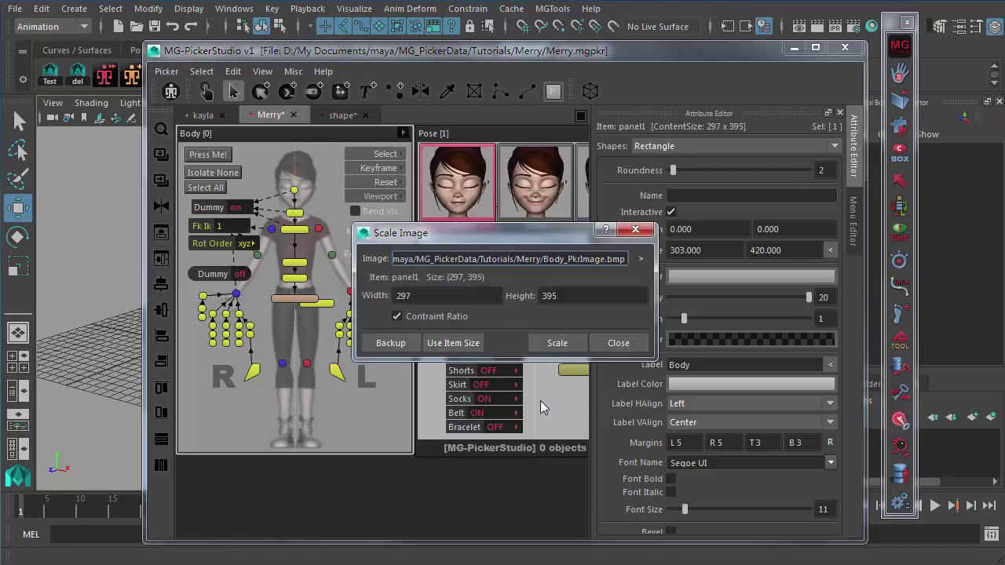
# - Try width 296 and a new height, then close without scaling, keeping 297 × 395
pyautogui.moveTo(431, 299); pyautogui.dragTo(389, 296)
pyautogui.write('296')
pyautogui.click(559, 296)
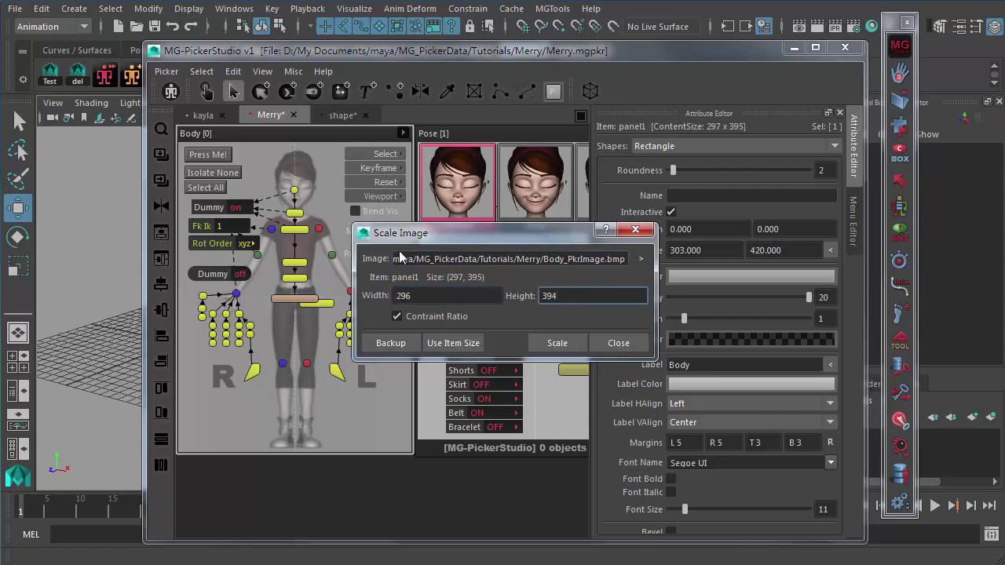
pyautogui.scroll(-1, 437, 295)
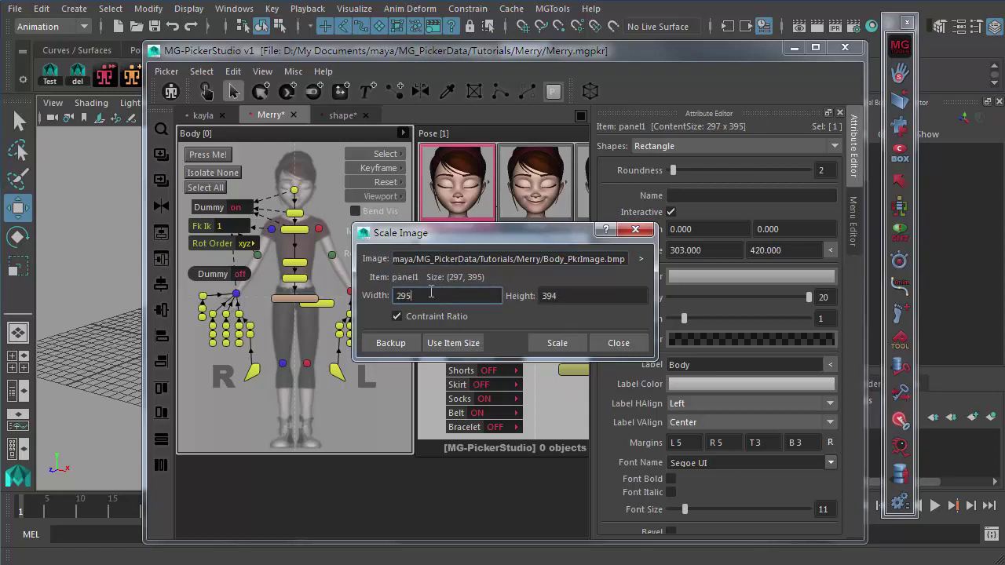
pyautogui.click(568, 292)
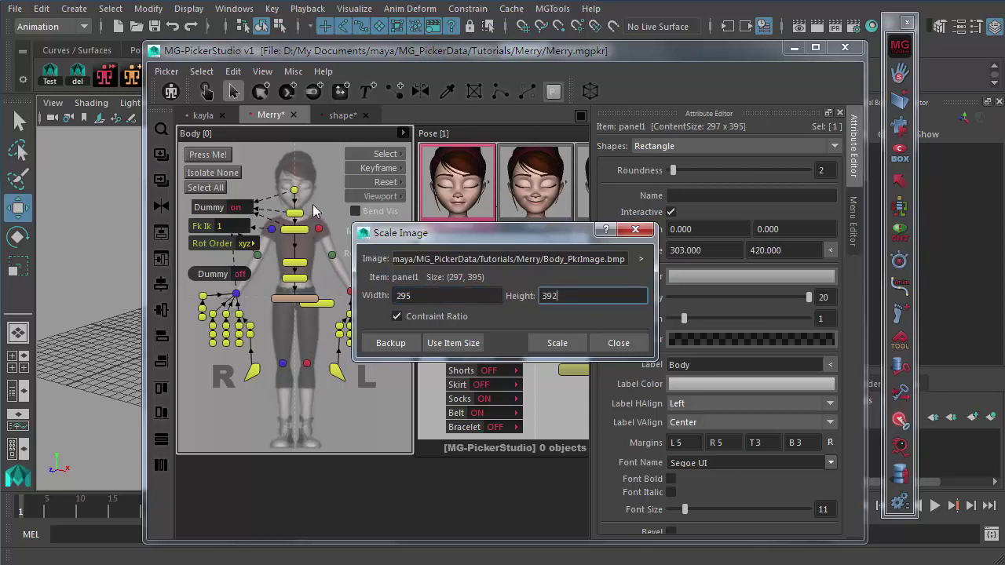
pyautogui.press('BackSpace')
pyautogui.write('1')
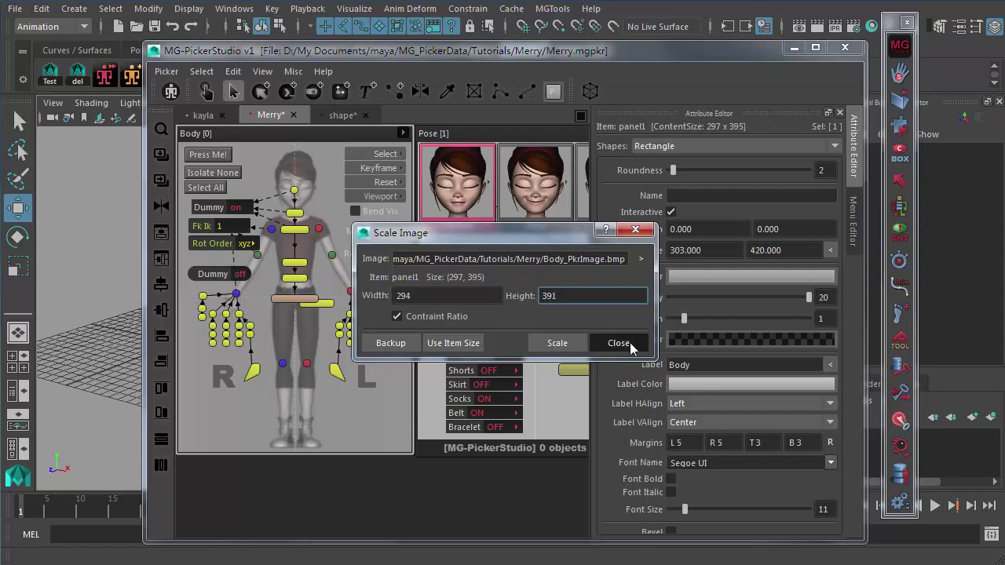
pyautogui.click(620, 343)
# - Open the Scale Image settings for the Default pose thumbnail
pyautogui.click(467, 196)
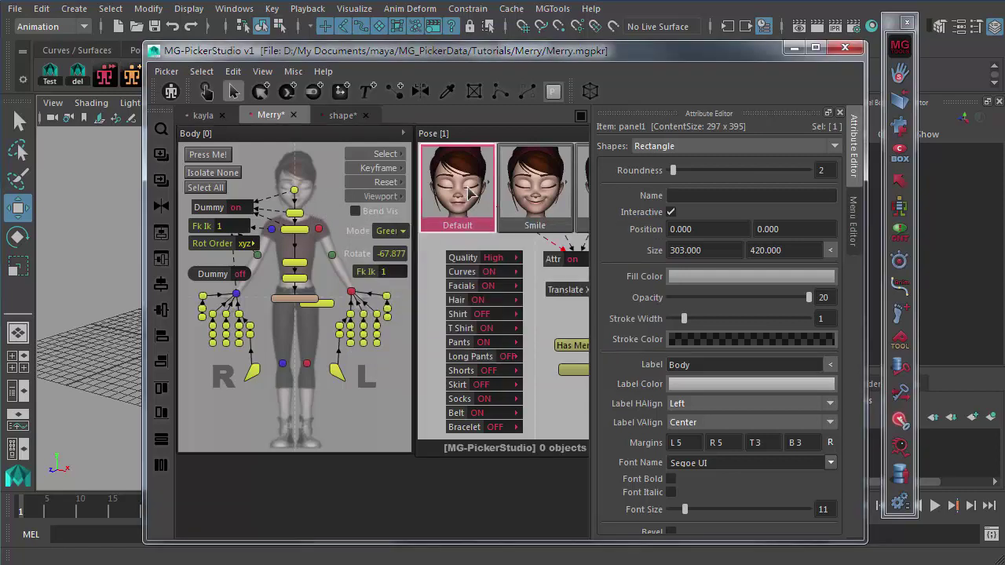
pyautogui.click(828, 195)
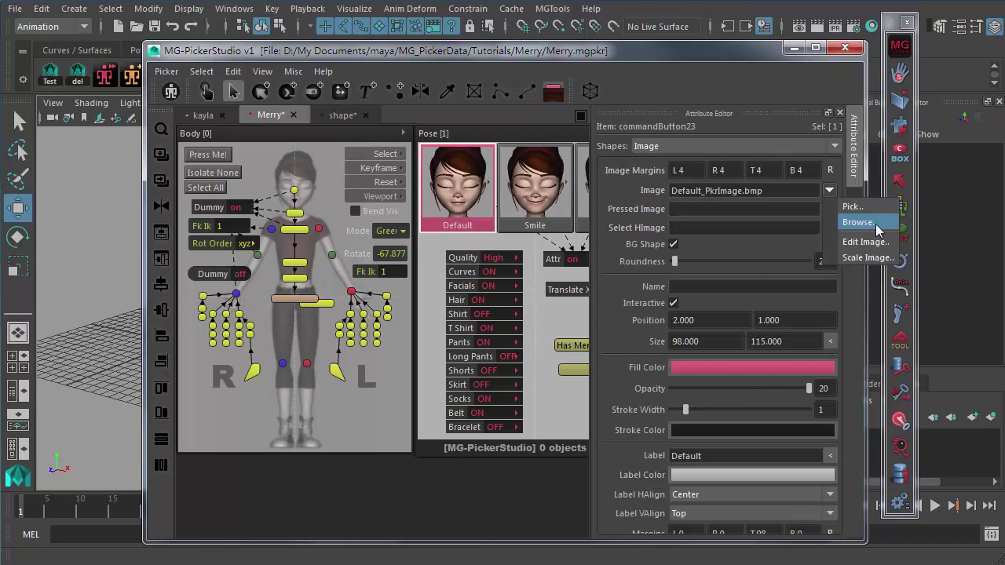
pyautogui.click(869, 264)
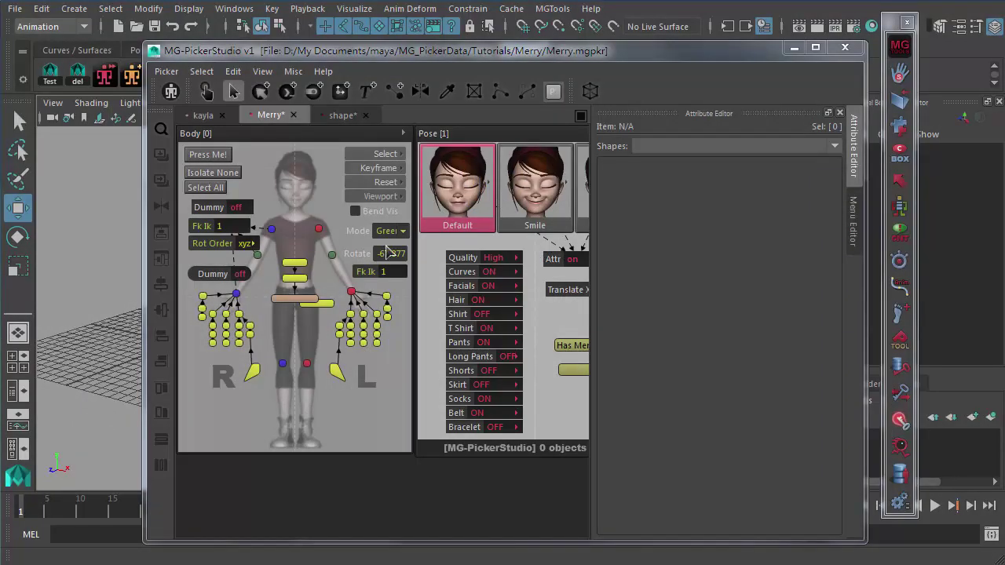
# - Clear and restore the Press Me! button's label, then select the beige belt button
pyautogui.click(214, 155)
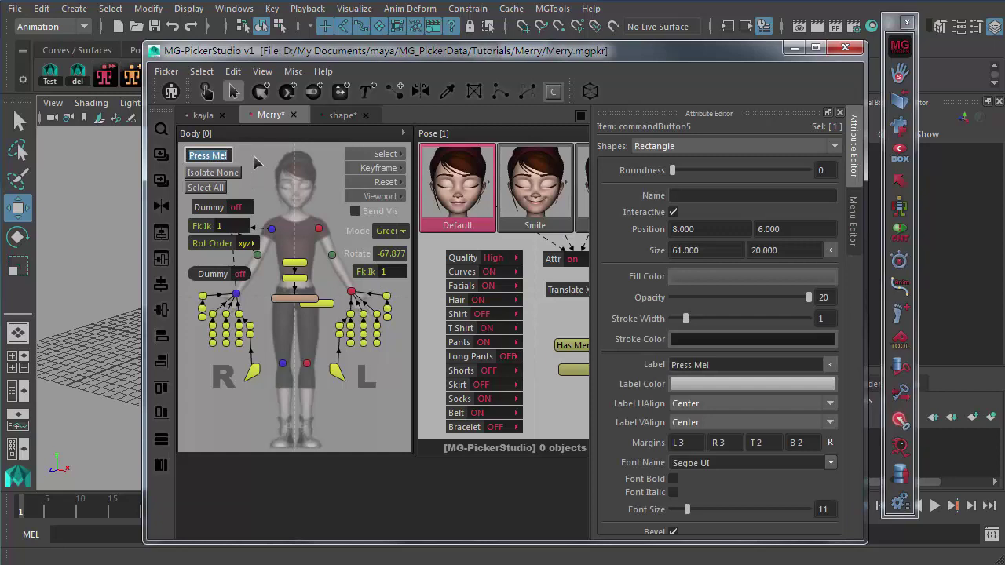
pyautogui.click(255, 162)
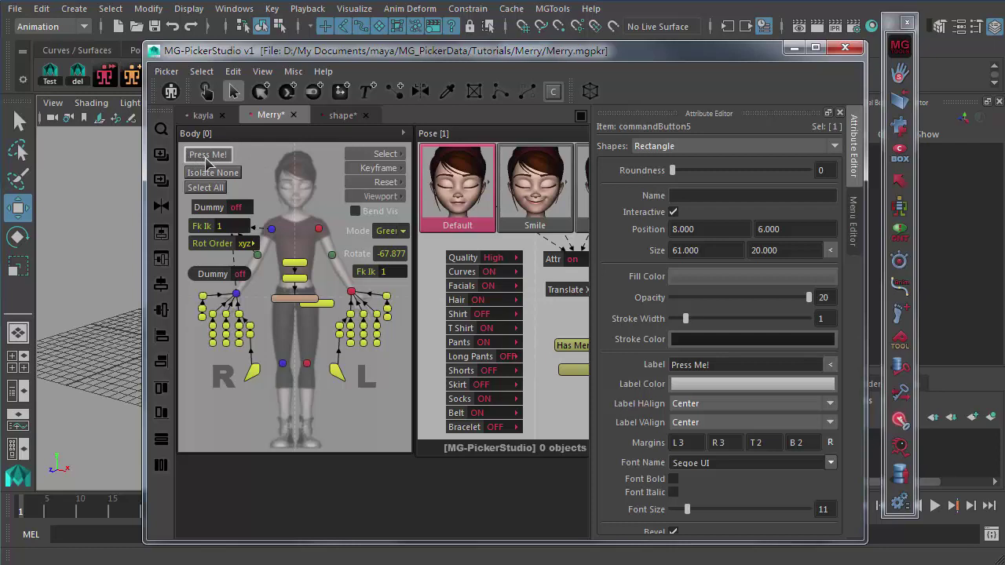
pyautogui.hotkey('ctrl', 'a')
pyautogui.press('BackSpace')
pyautogui.hotkey('ctrl', 'z')
pyautogui.click(293, 300)
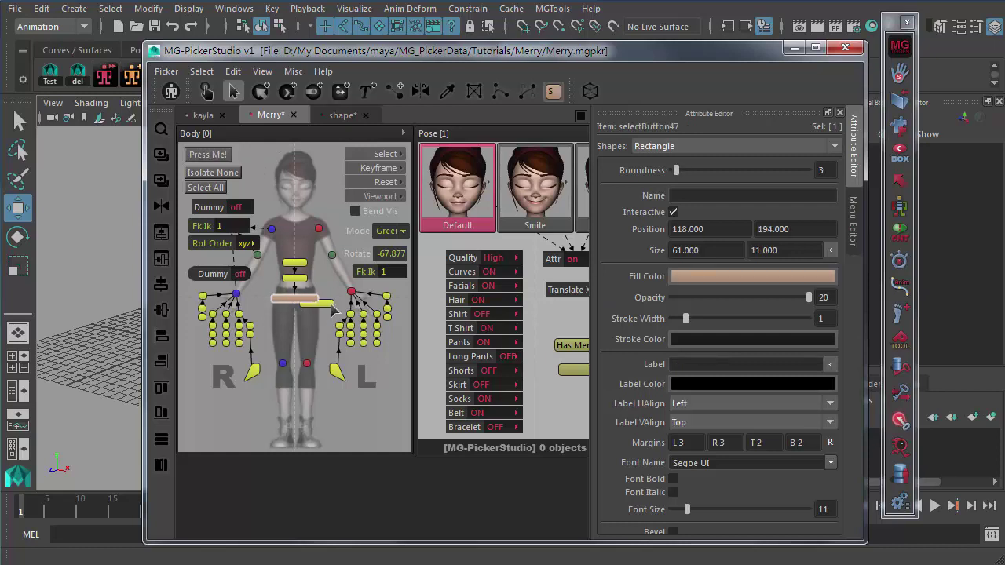
# - Auto-label the belt button from its torso member, review its PostAction, then scroll to the Facial panel
pyautogui.click(688, 366)
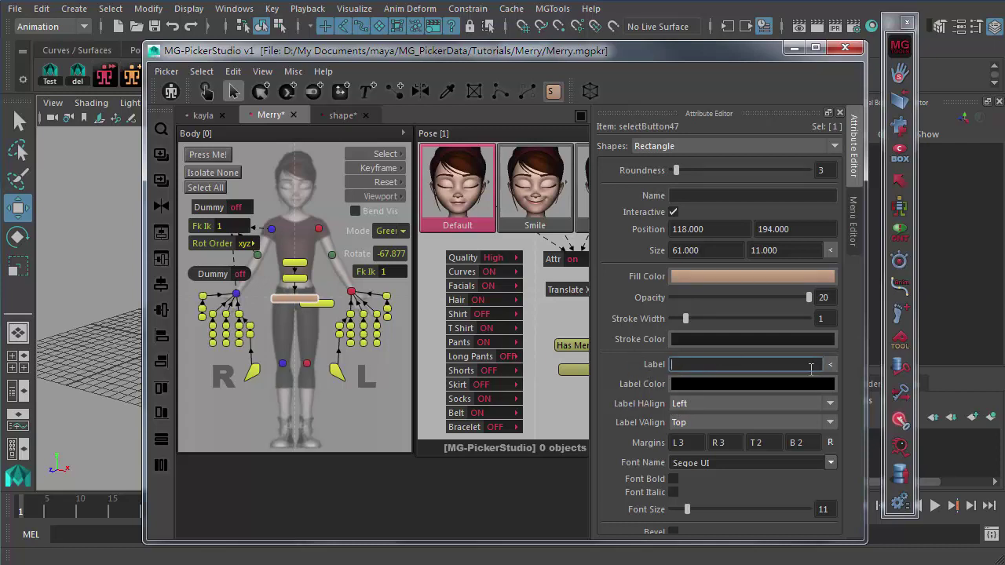
pyautogui.click(831, 367)
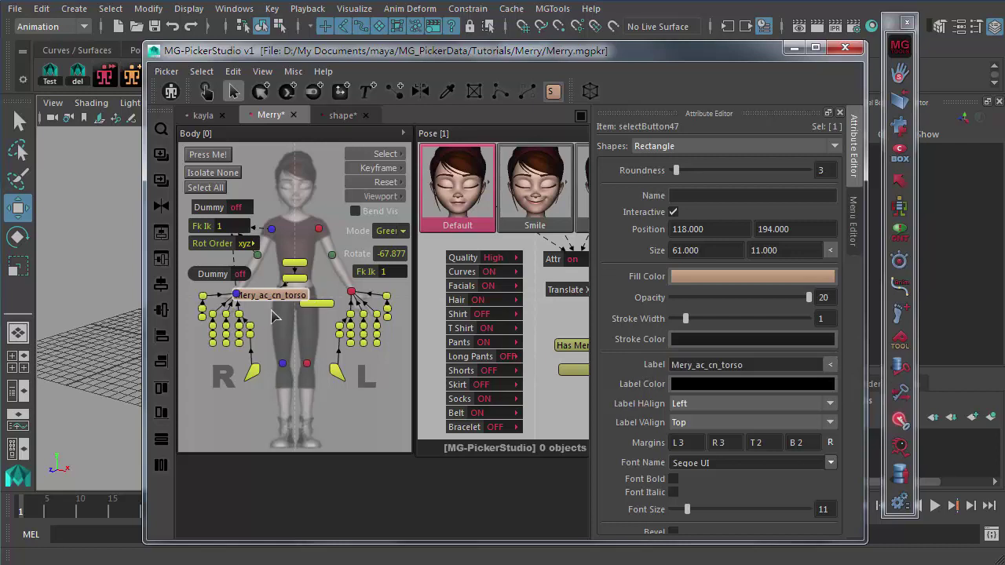
pyautogui.scroll(-3, 655, 294)
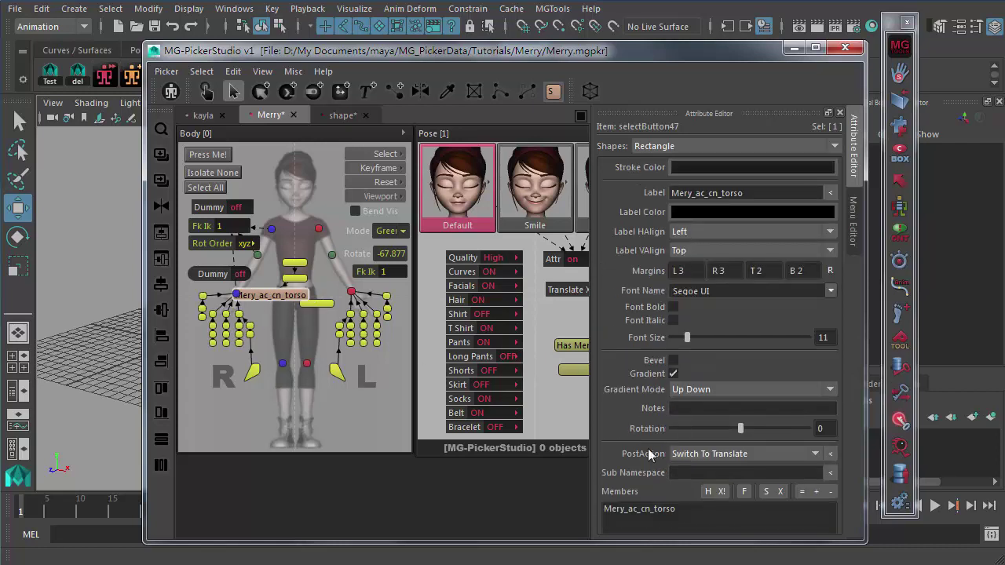
pyautogui.scroll(-2, 652, 456)
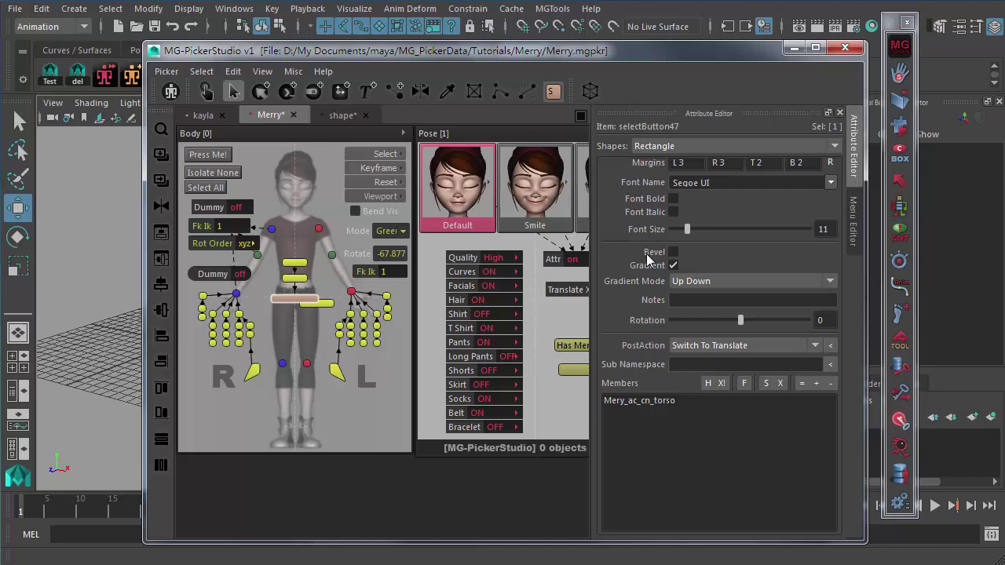
pyautogui.scroll(5, 787, 321)
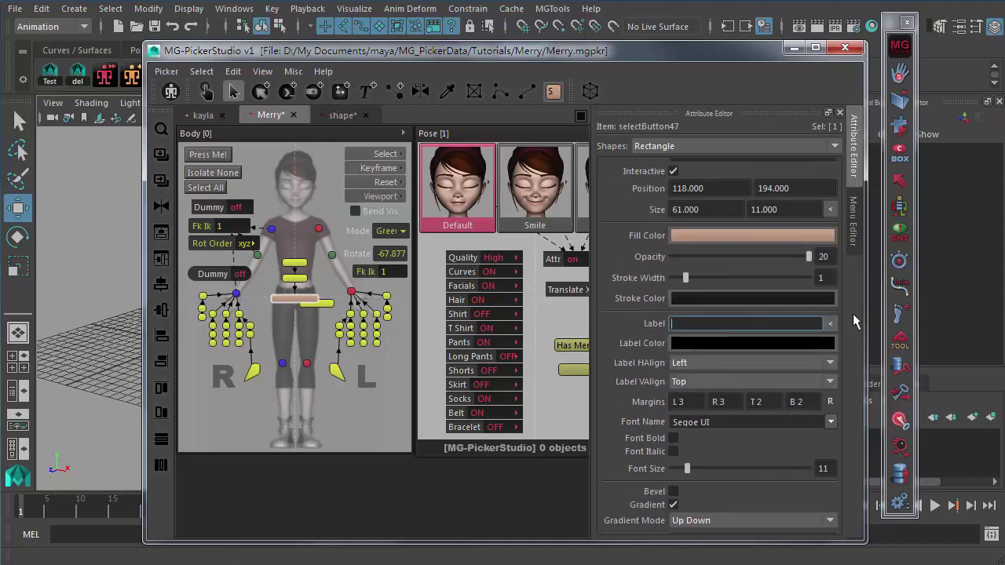
pyautogui.hscroll(5, 442, 441)
pyautogui.click(442, 441)
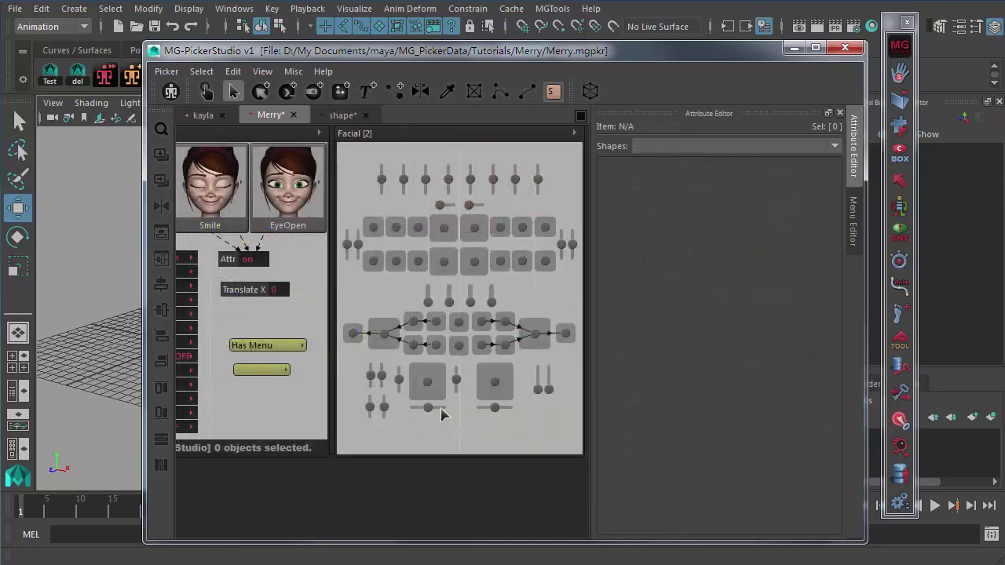
# - Select slider40 in the Facial panel and turn off its Frame Visible option
pyautogui.click(438, 269)
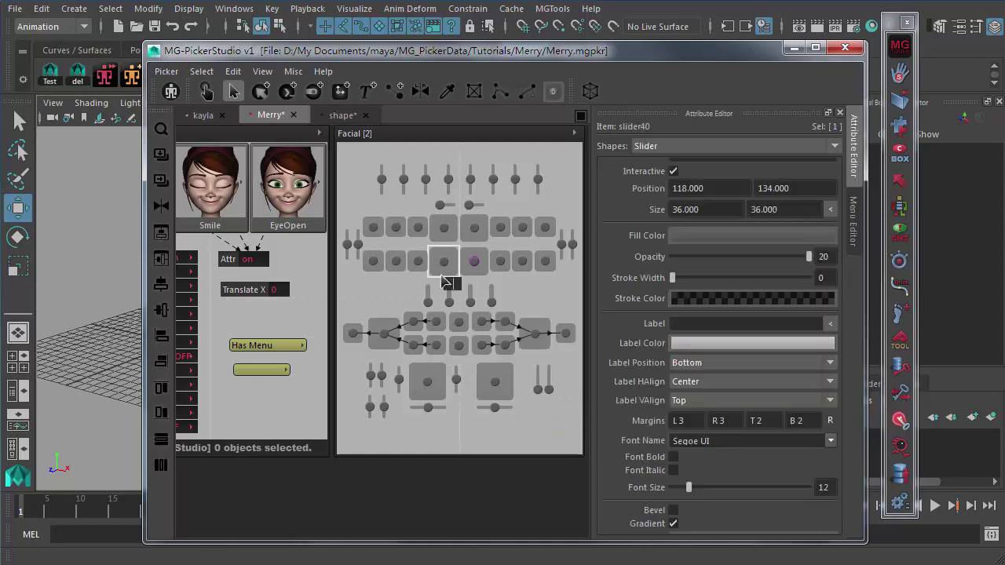
pyautogui.write('fsfsff')
pyautogui.press('Return')
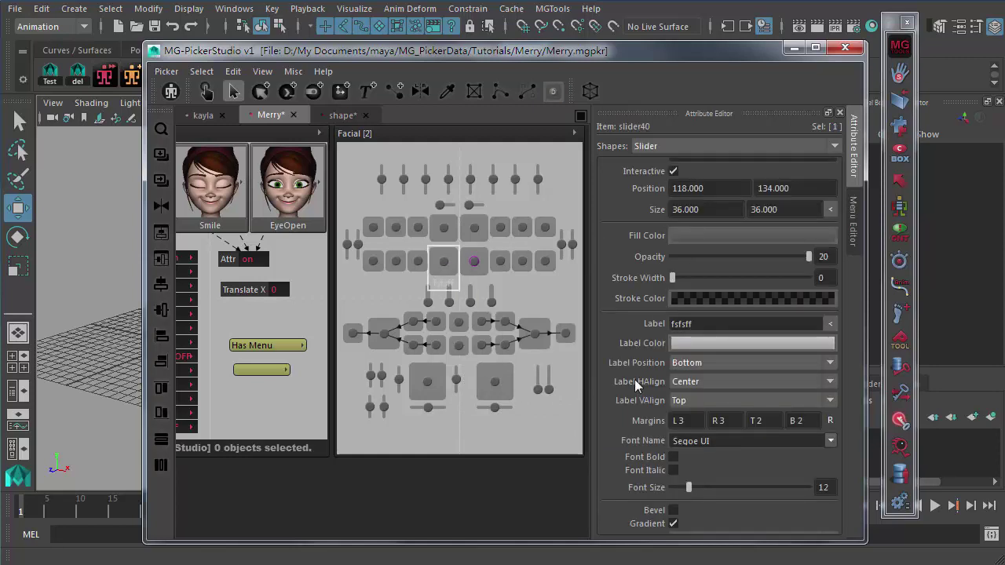
pyautogui.scroll(-5, 642, 402)
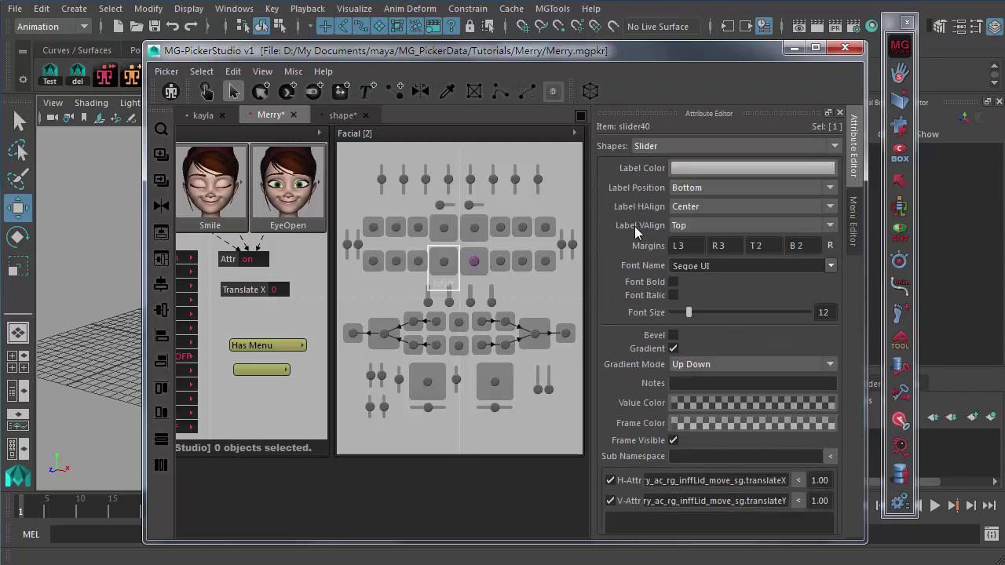
pyautogui.click(673, 440)
# - Relabel the slider40 handle as 'eyebro'
pyautogui.click(543, 288)
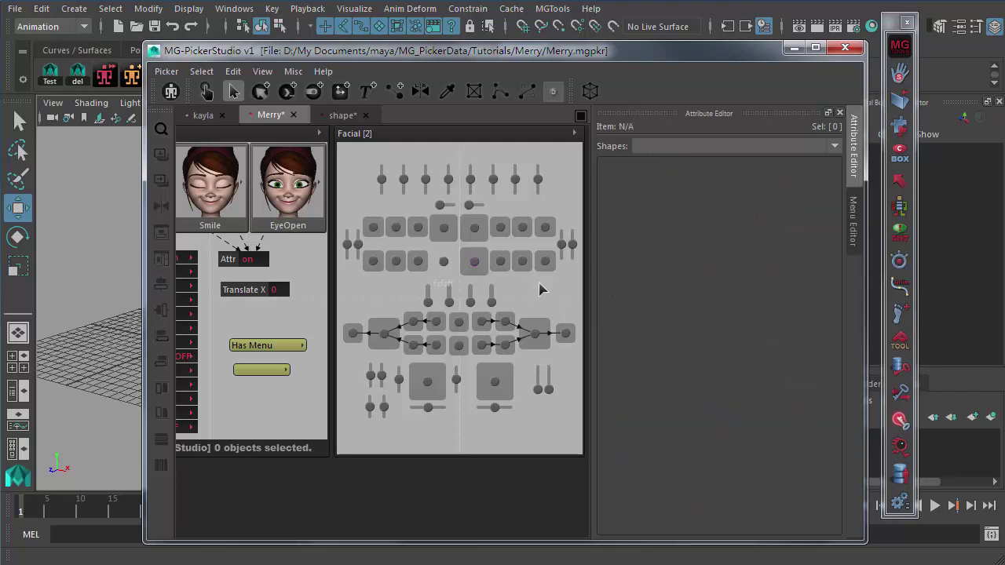
pyautogui.click(445, 264)
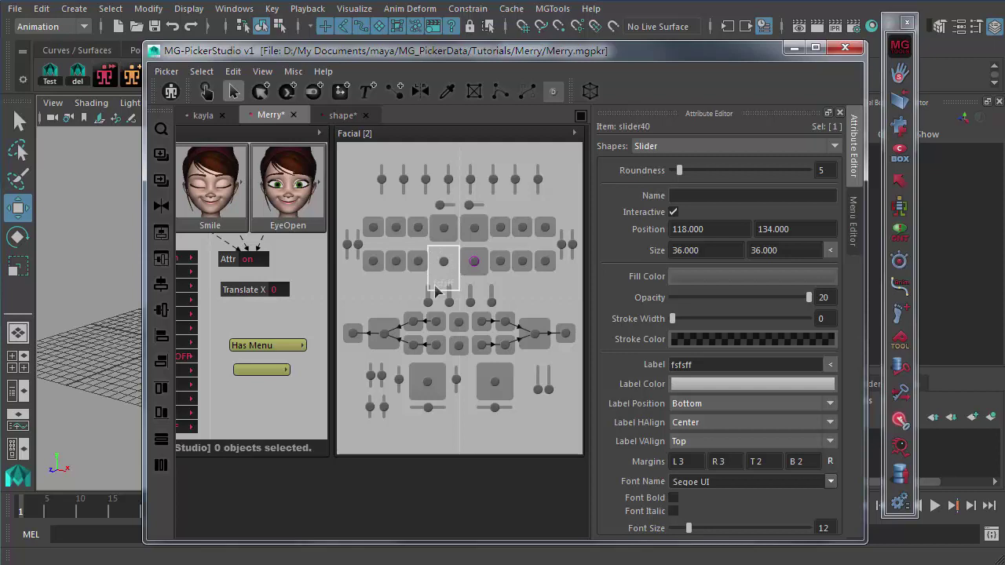
pyautogui.click(510, 290)
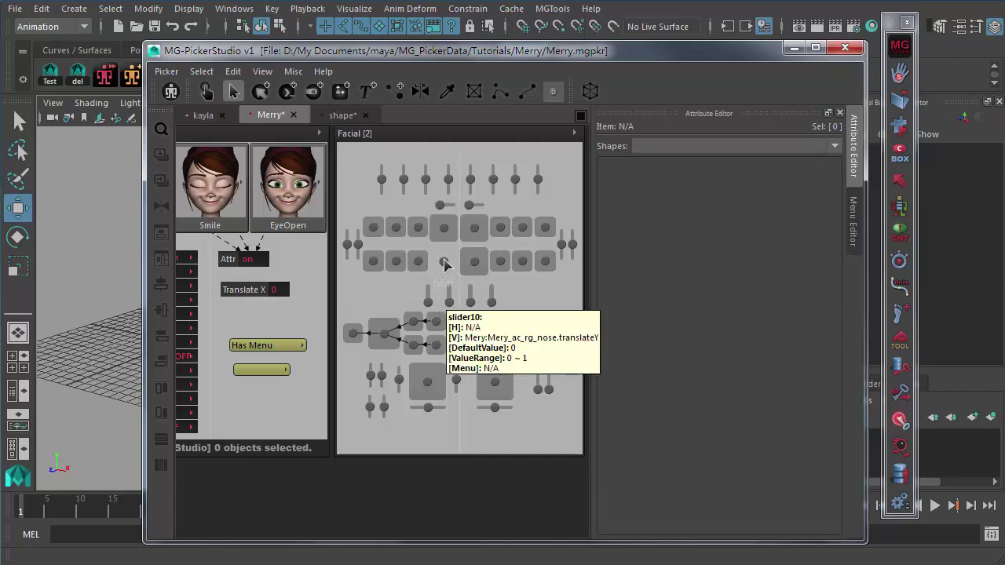
pyautogui.click(444, 264)
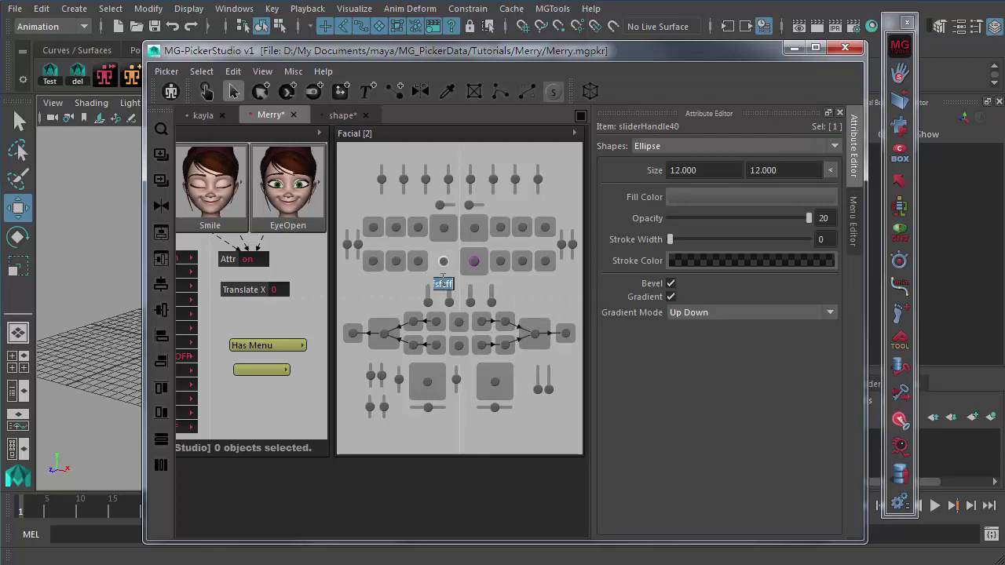
pyautogui.write('eye')
pyautogui.write('bro')
pyautogui.press('Return')
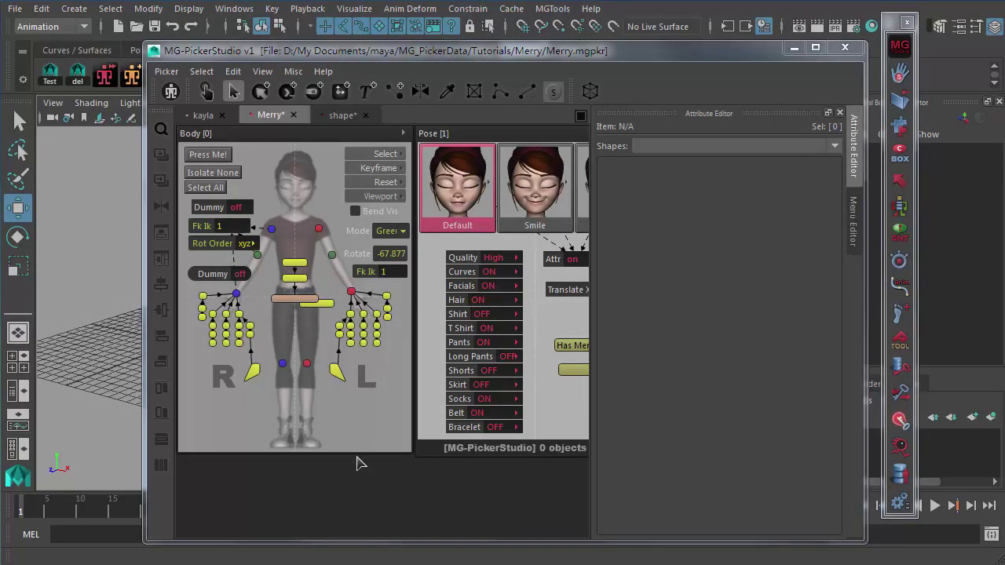
pyautogui.click(283, 138)
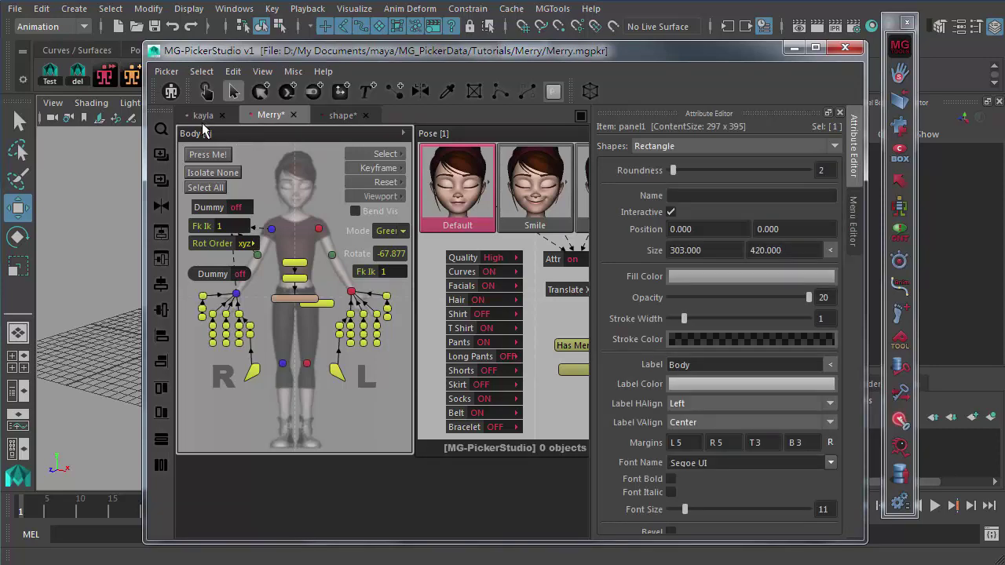
pyautogui.click(342, 115)
pyautogui.hotkey('ctrl', 'v')
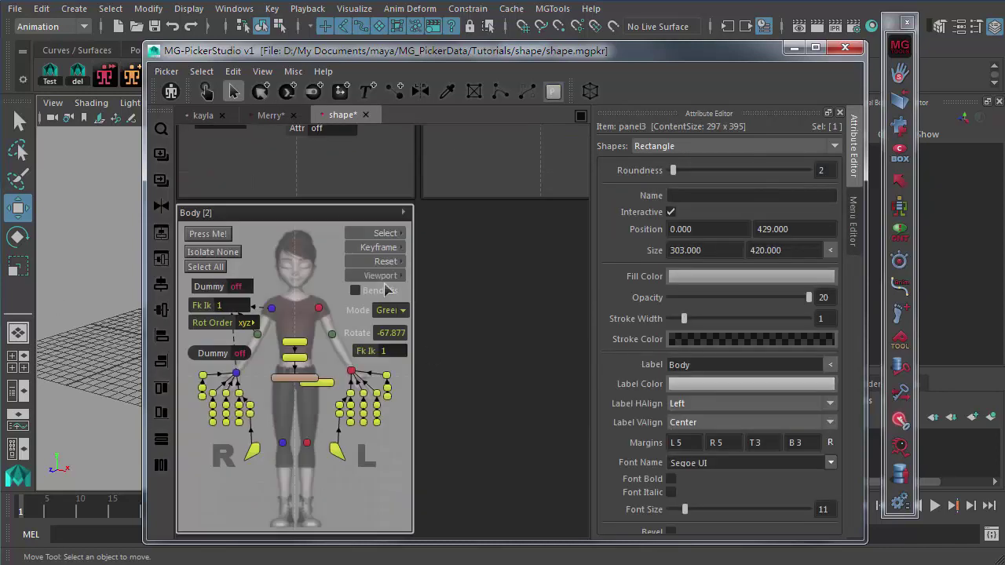
pyautogui.press('Delete')
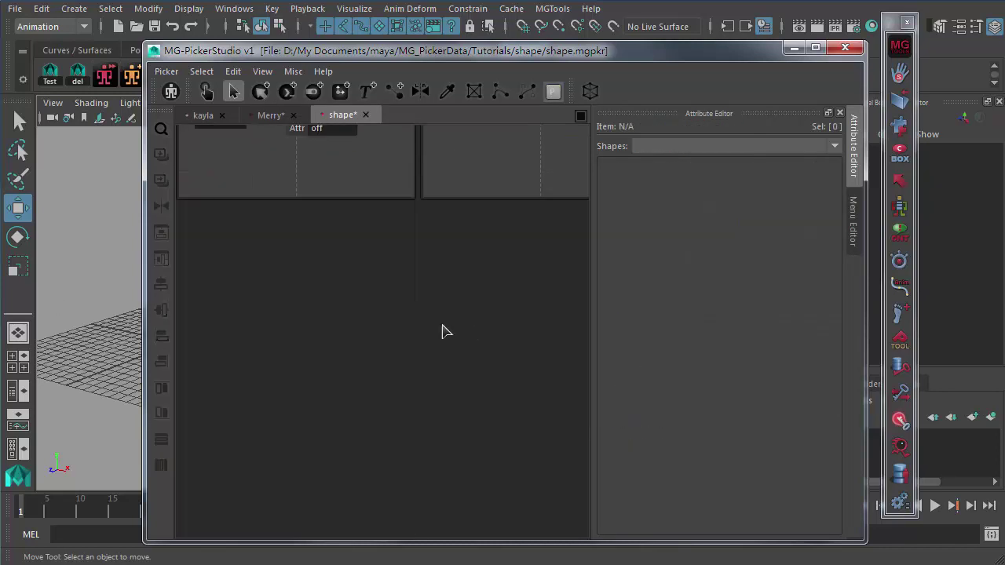
pyautogui.click(271, 115)
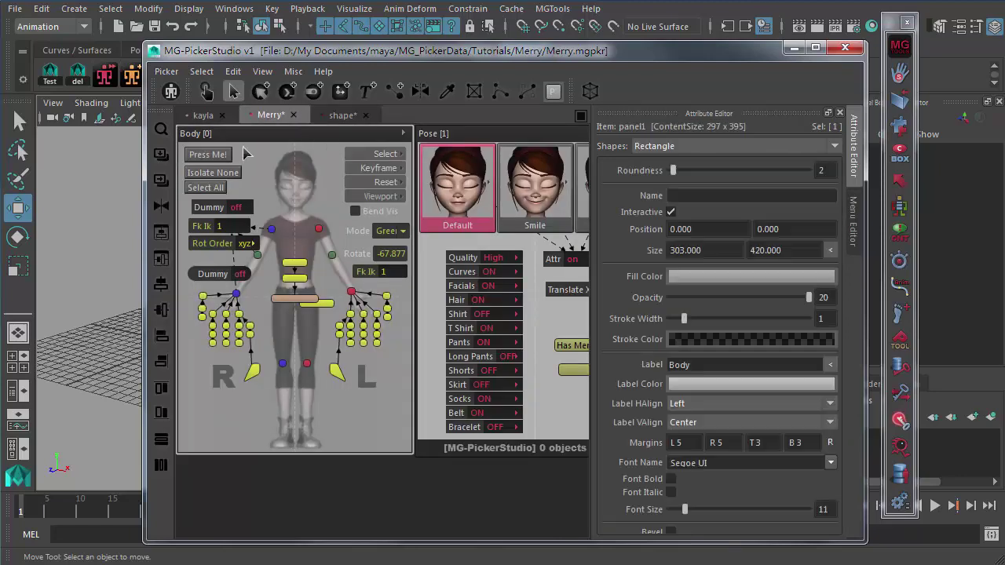
# - Add the Pose panel to the selection, move the window, and switch to the shape picker
pyautogui.click(441, 228)
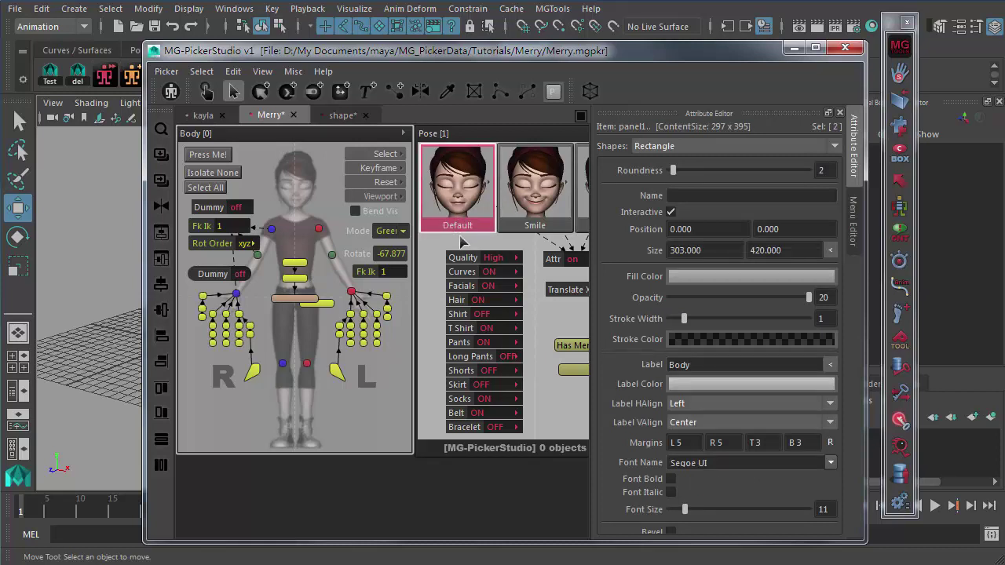
pyautogui.moveTo(464, 63); pyautogui.dragTo(454, 19)
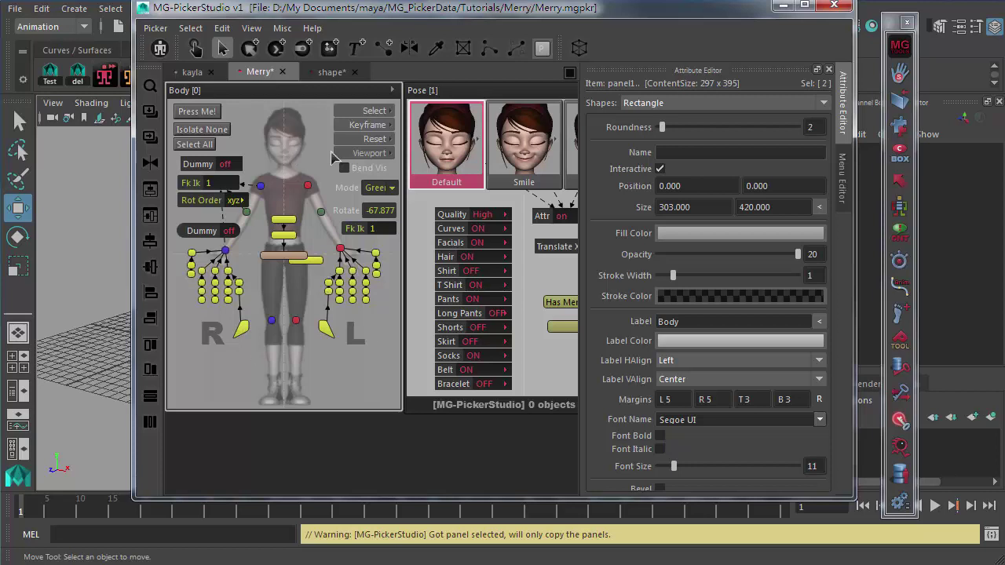
pyautogui.click(328, 73)
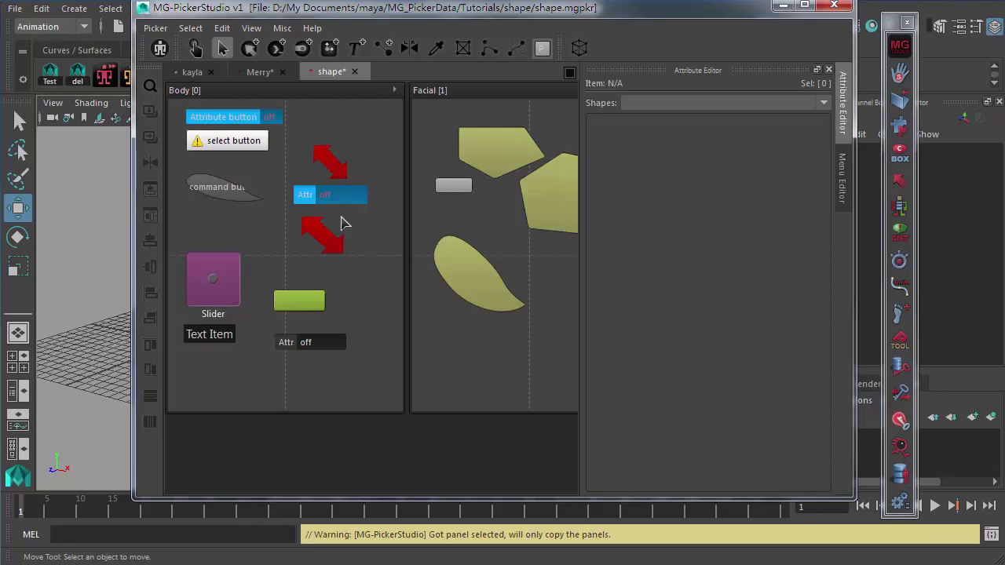
# - Move the leaf shape up against the pentagons and the grey button lower in the Facial panel
pyautogui.scroll(-1, 452, 219)
pyautogui.moveTo(454, 159); pyautogui.dragTo(550, 262)
pyautogui.hscroll(2, 496, 227)
pyautogui.moveTo(387, 256); pyautogui.dragTo(389, 144)
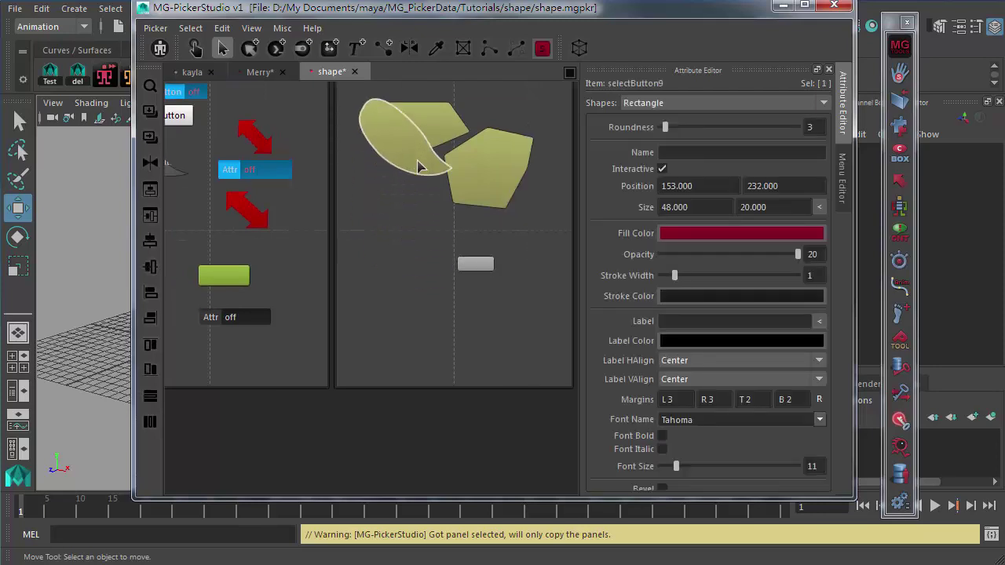
pyautogui.moveTo(482, 269); pyautogui.dragTo(440, 297)
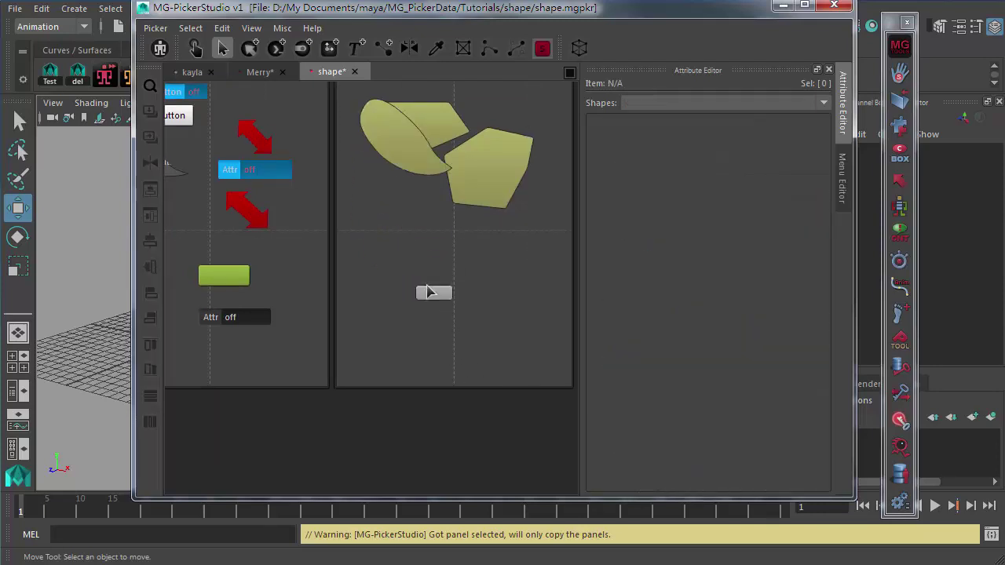
# - Select the grey btn button and duplicate a copy directly below it
pyautogui.click(428, 291)
pyautogui.click(528, 346)
pyautogui.click(438, 297)
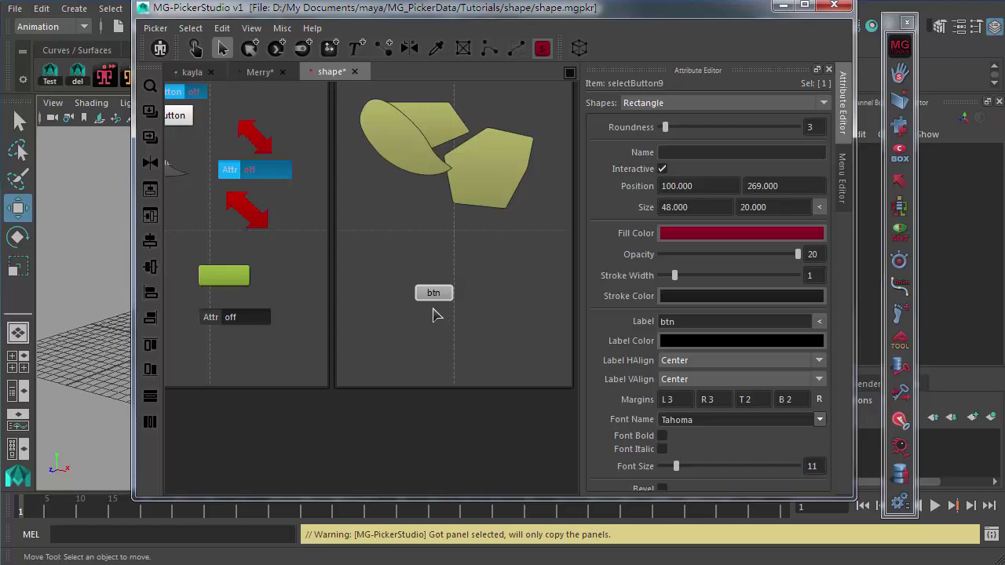
pyautogui.hotkey('ctrl', 'd')
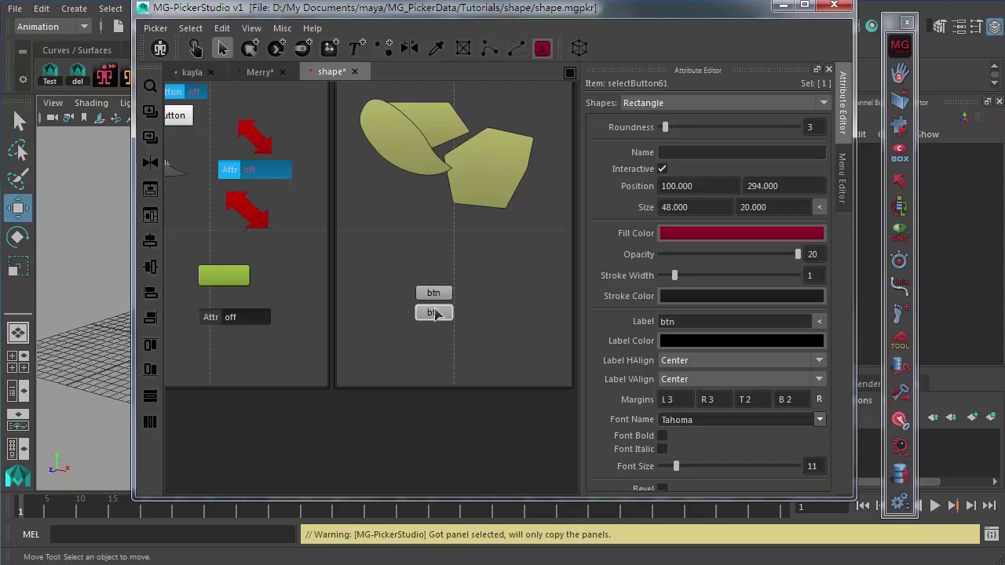
pyautogui.press('Escape')
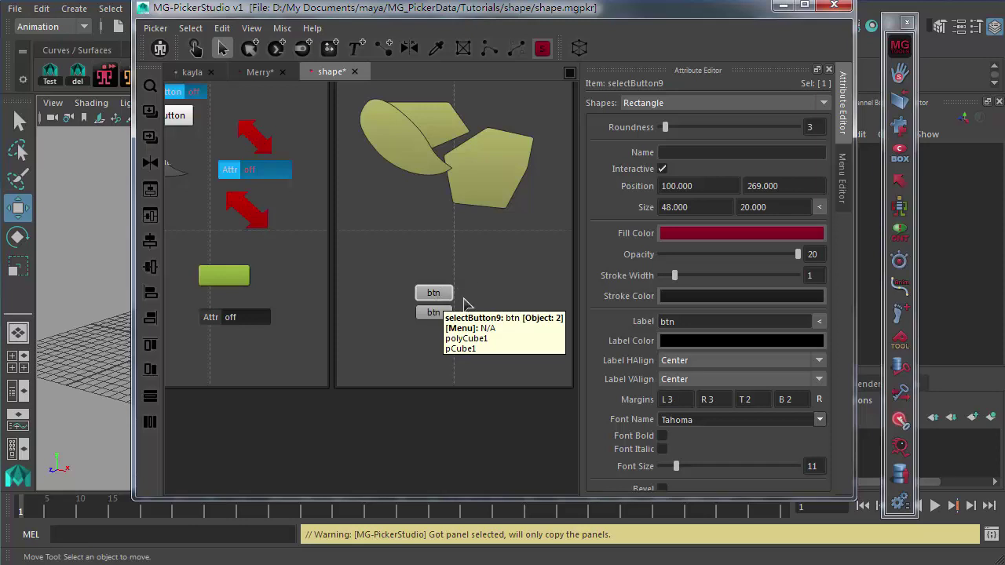
# - Duplicate btn copies to the right, above and left of the middle button to complete the cross
pyautogui.hotkey('ctrl', 'd')
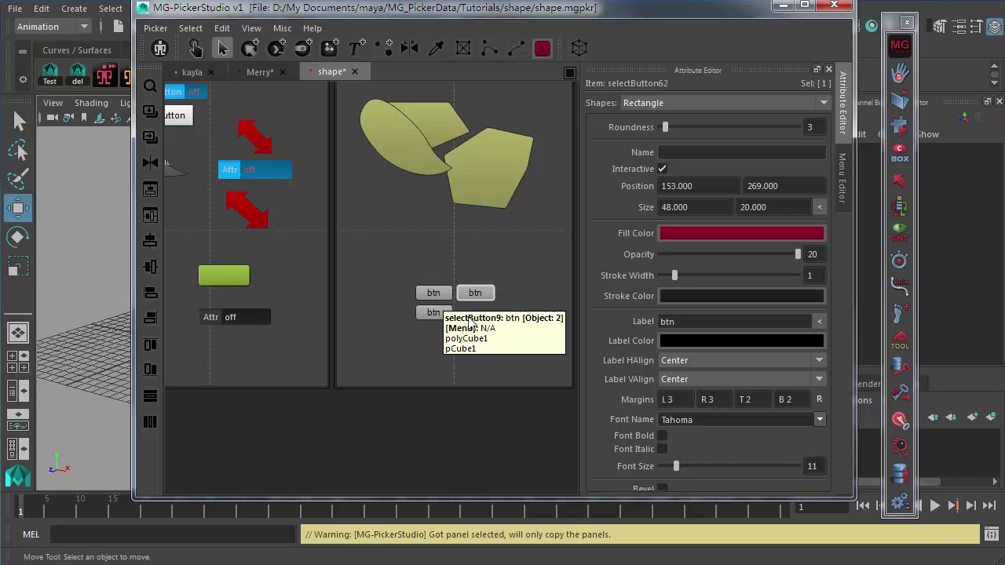
pyautogui.click(461, 335)
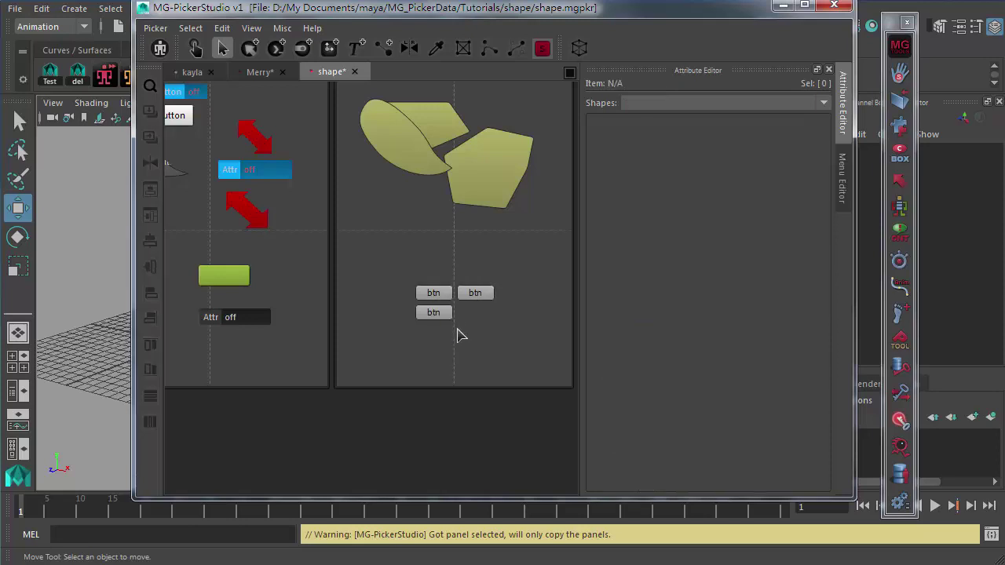
pyautogui.click(431, 296)
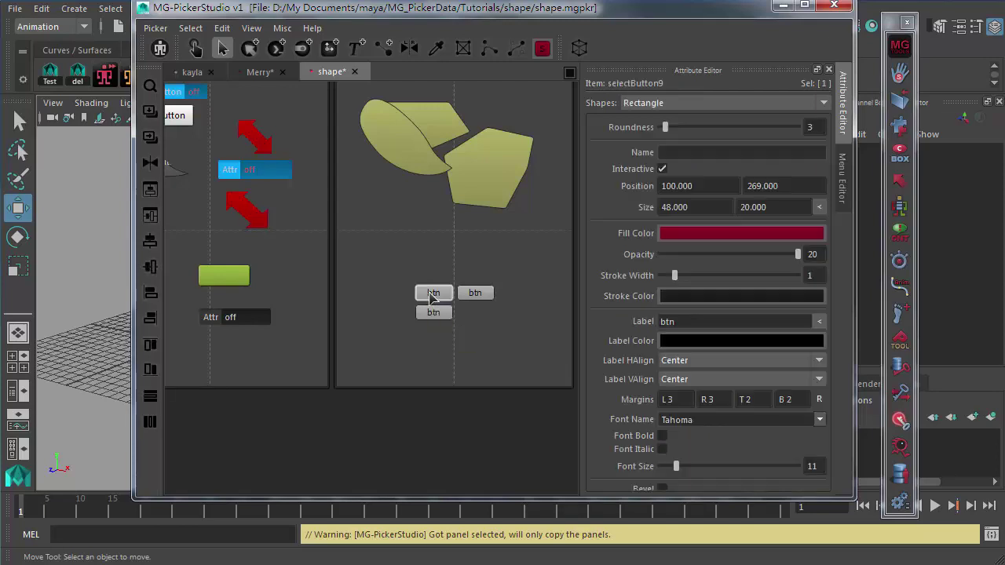
pyautogui.hotkey('ctrl', 'd')
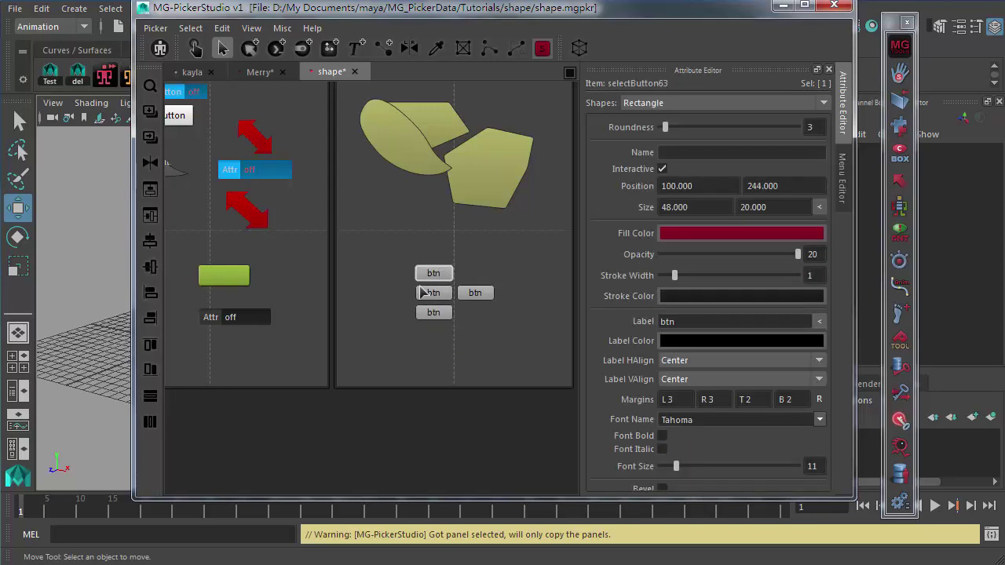
pyautogui.click(437, 294)
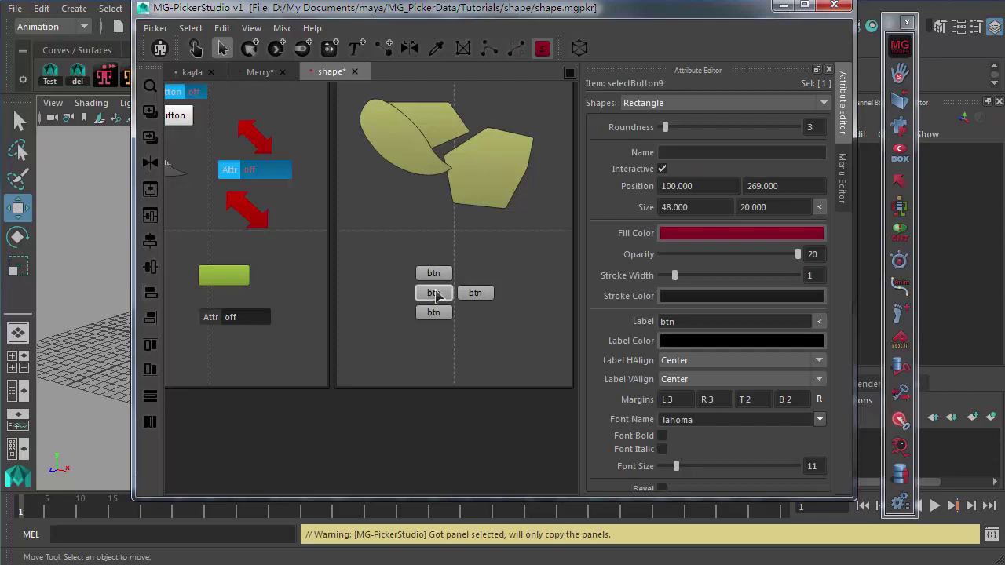
pyautogui.hotkey('ctrl', 'd')
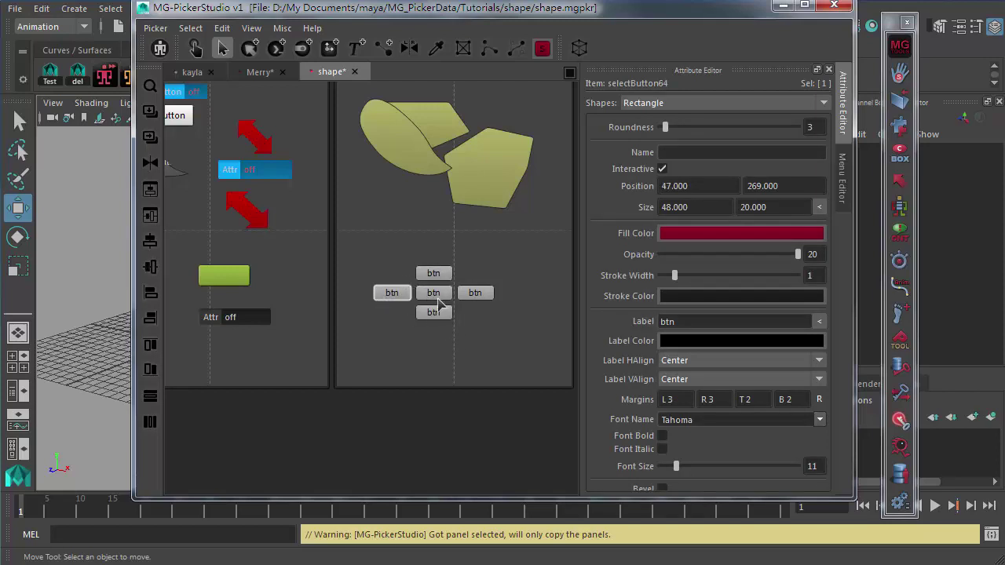
pyautogui.click(426, 356)
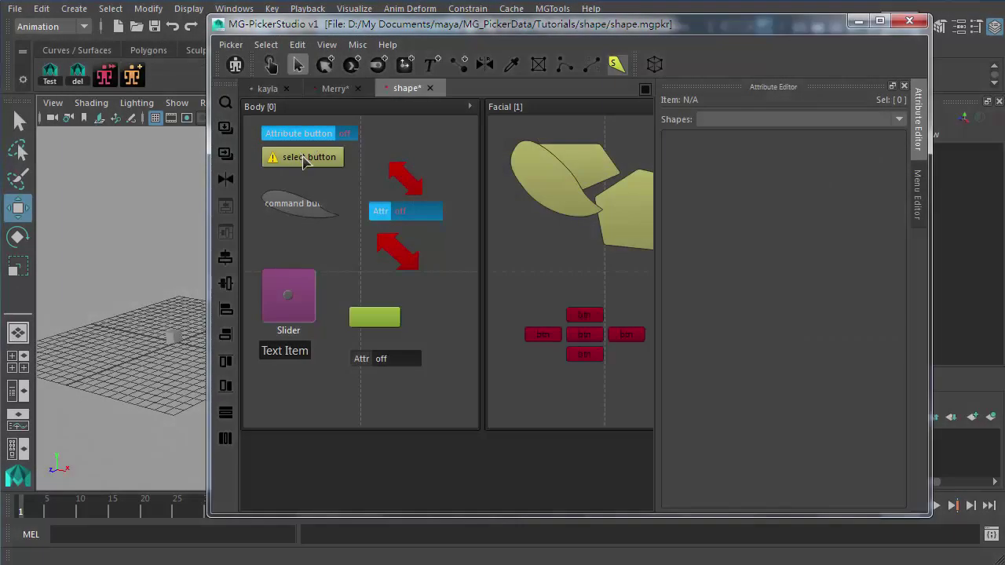
# - Set the Body panel select button's Post Action to Switch To Translate
pyautogui.click(307, 161)
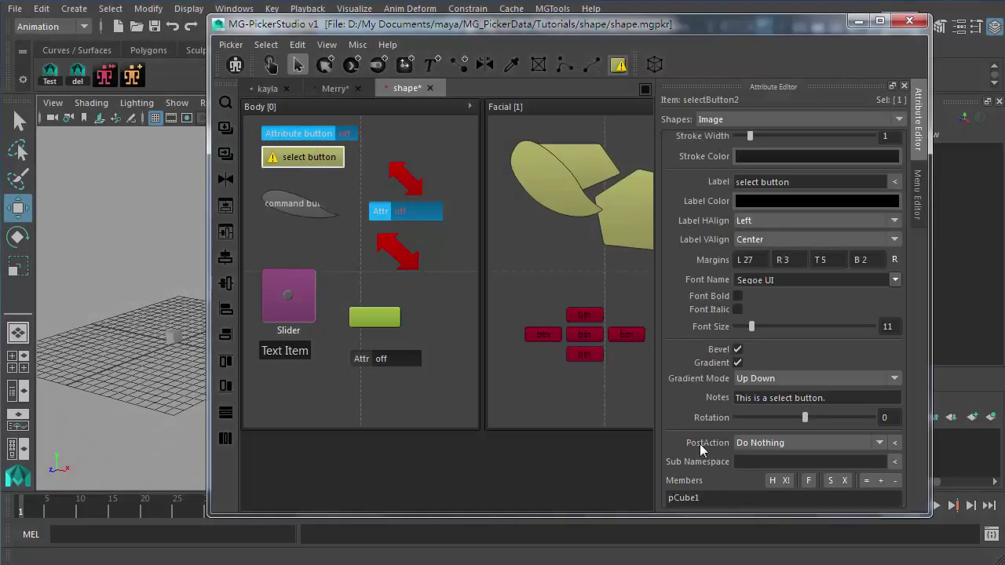
pyautogui.click(750, 444)
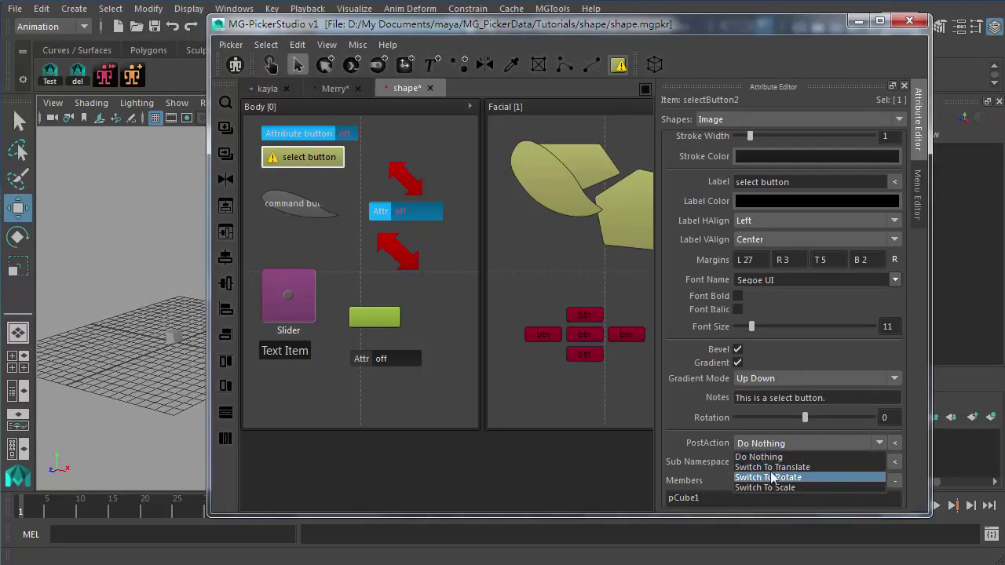
pyautogui.click(777, 467)
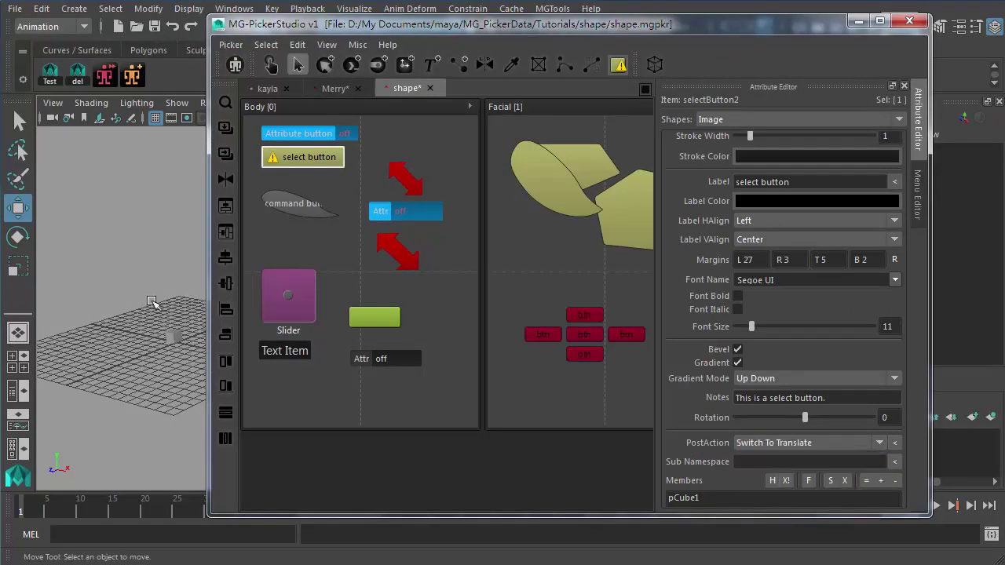
# - Select the cube with Maya's rotate tool active and put the picker into animator mode
pyautogui.click(173, 338)
pyautogui.press('e')
pyautogui.click(271, 65)
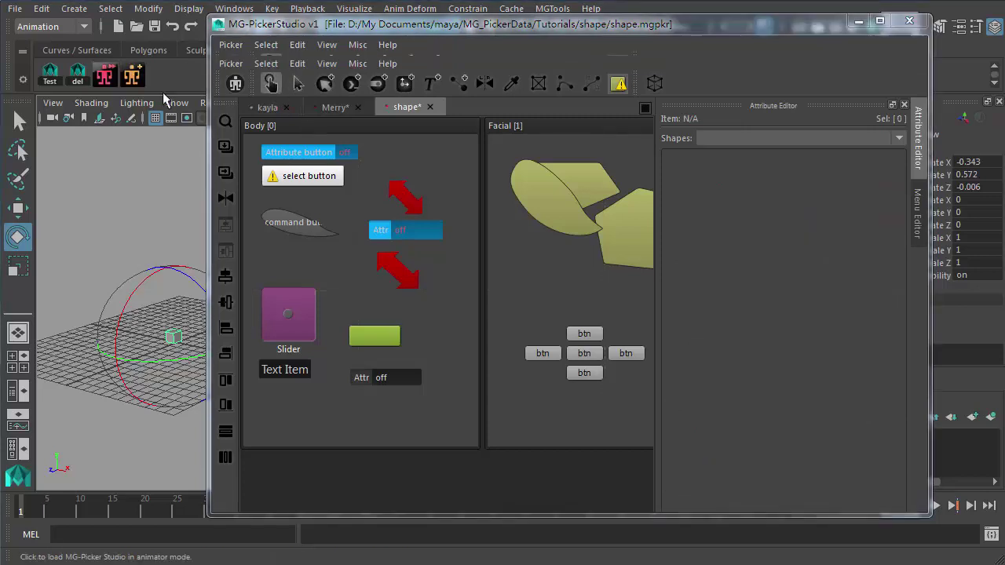
pyautogui.click(235, 65)
# - Test the select button on the cube, then return to design mode with the button selected
pyautogui.click(319, 170)
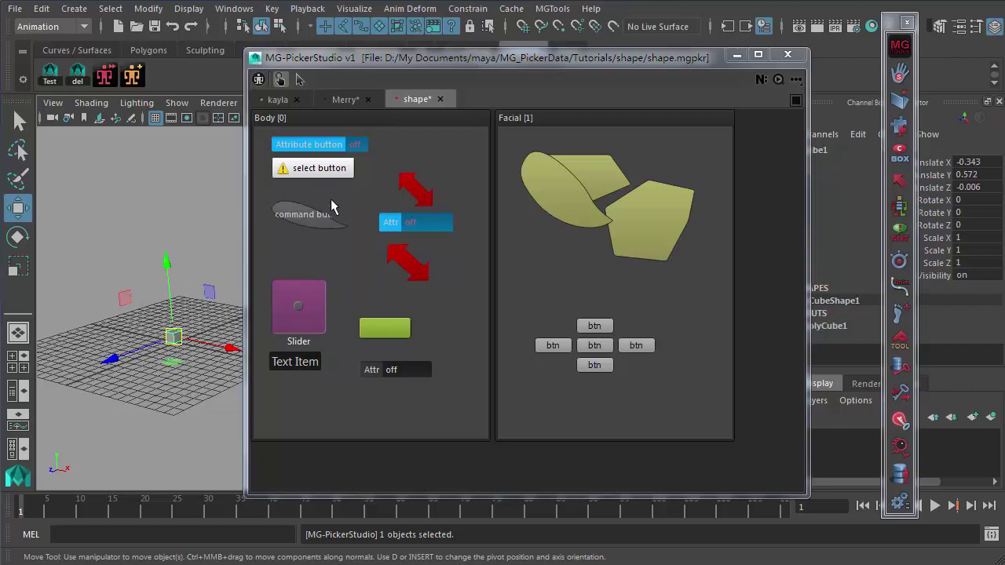
pyautogui.hotkey('ctrl', 'e')
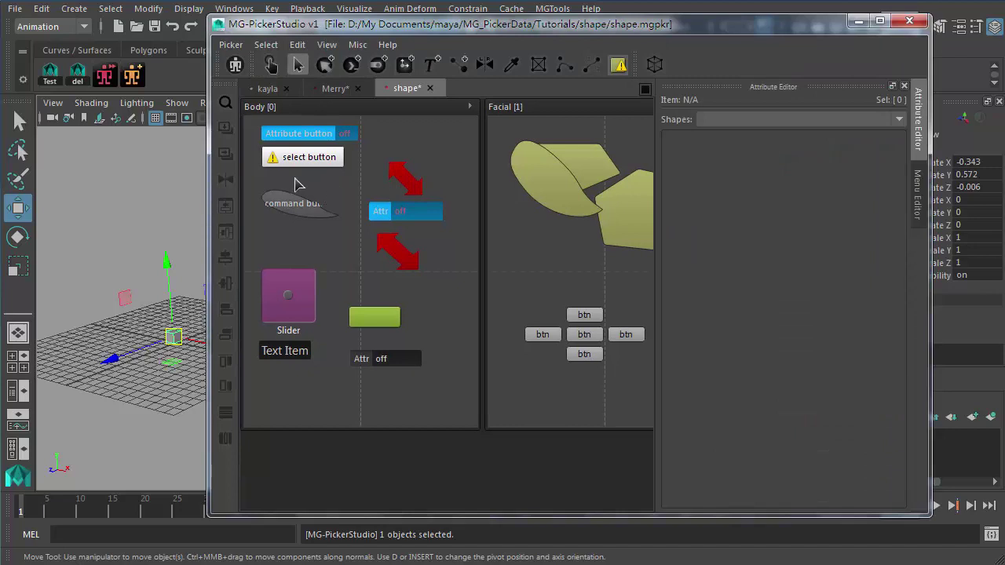
pyautogui.click(318, 163)
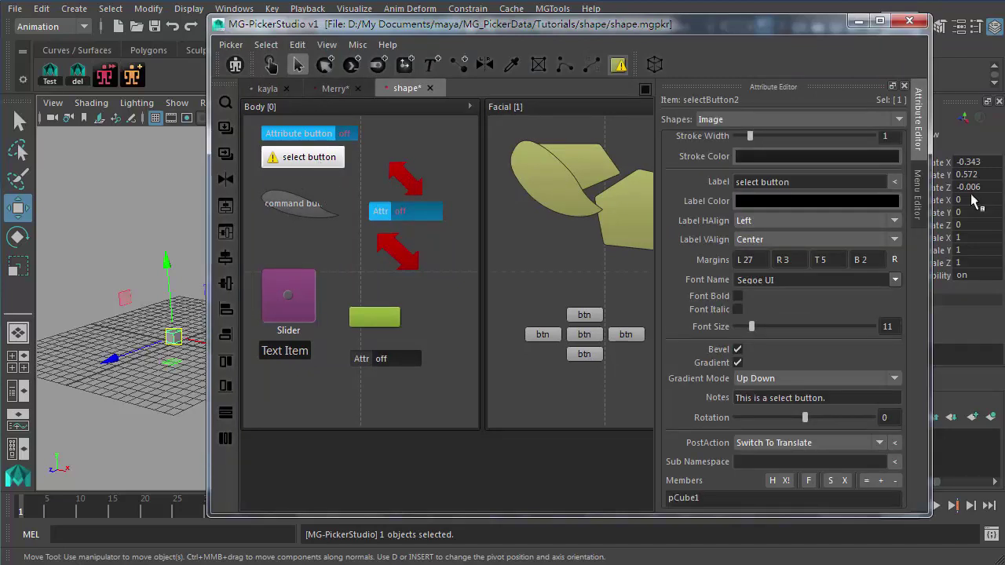
# - Highlight the cube's channels, ending with Translate X, Y and Z selected
pyautogui.click(946, 167)
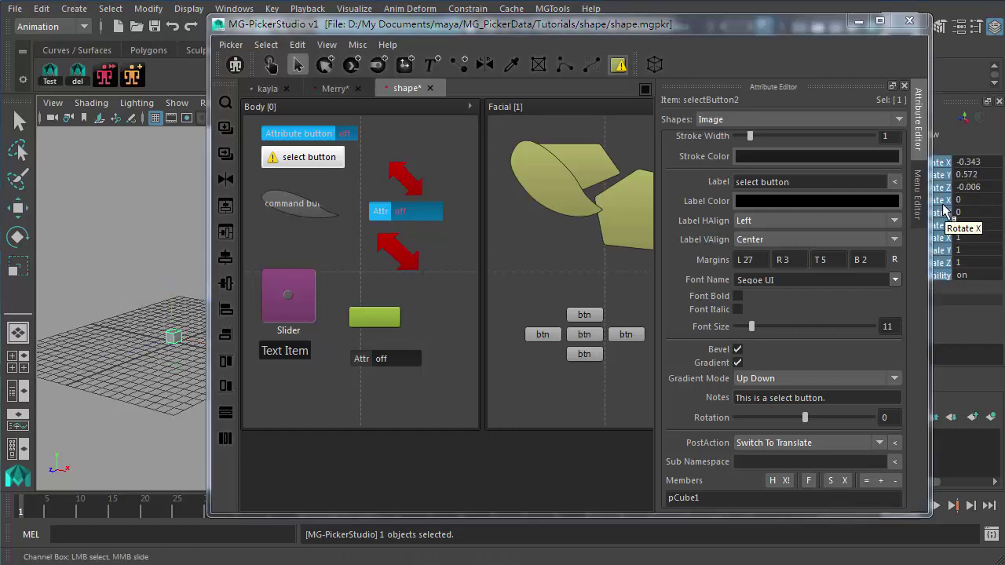
pyautogui.click(942, 174)
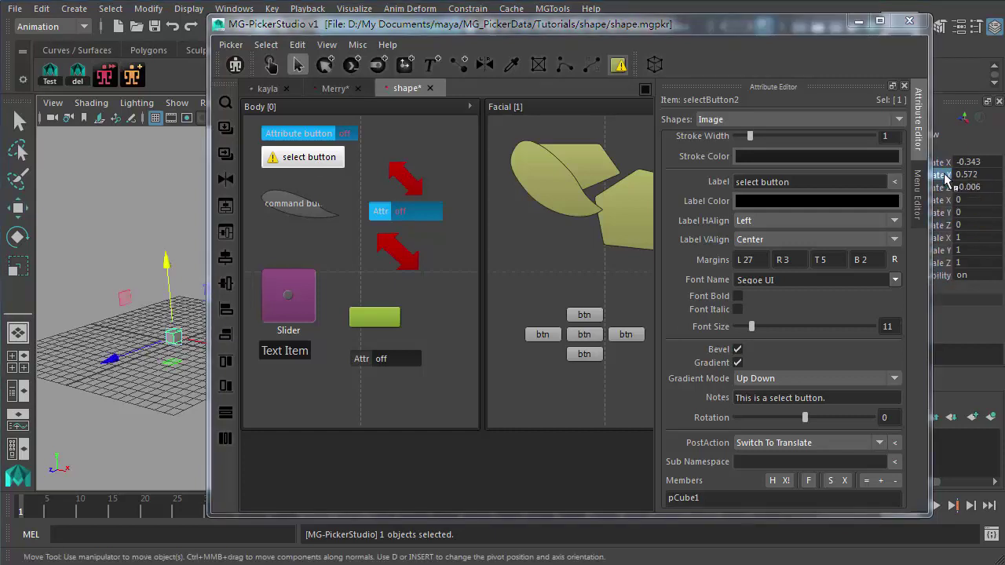
pyautogui.moveTo(947, 237); pyautogui.dragTo(948, 263)
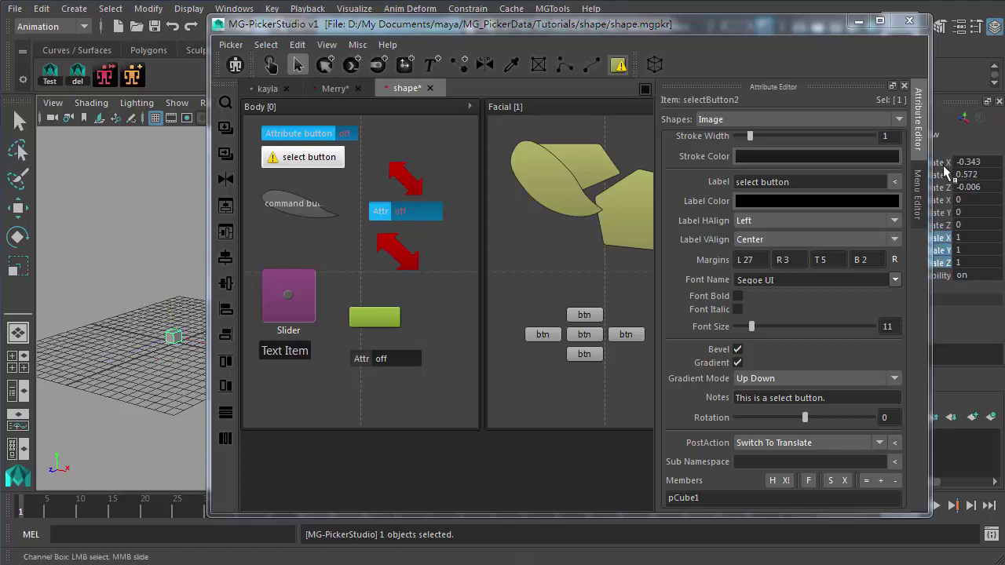
pyautogui.moveTo(943, 201); pyautogui.dragTo(946, 226)
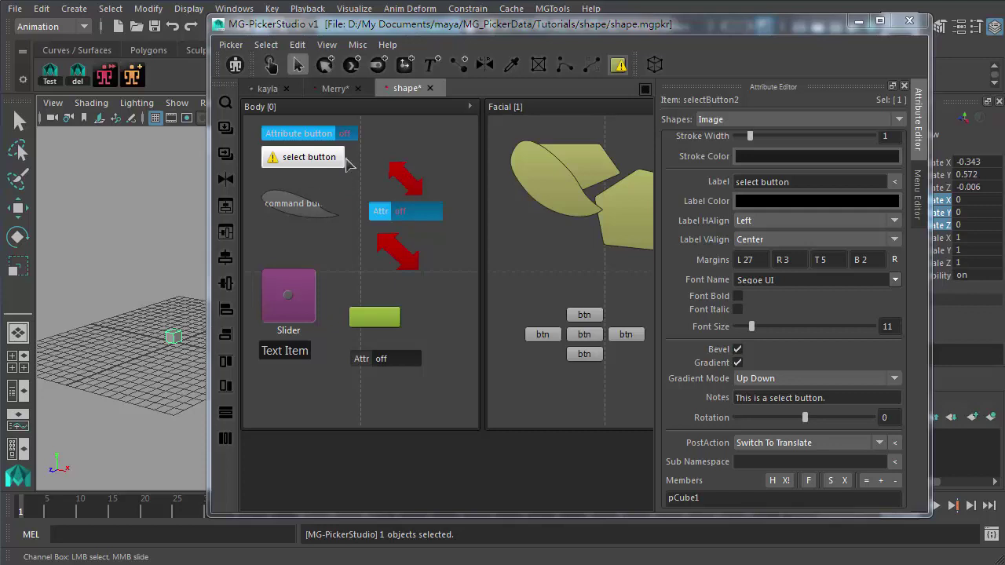
# - Run Edit > Auto-Set Sel-Button Post-Actions to reset the select button to Do Nothing
pyautogui.click(296, 45)
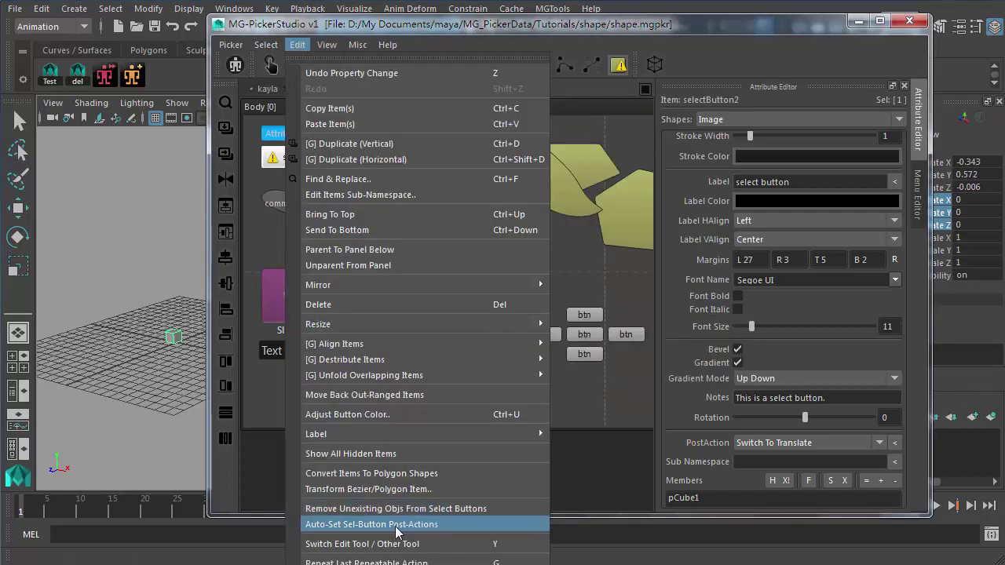
pyautogui.click(452, 526)
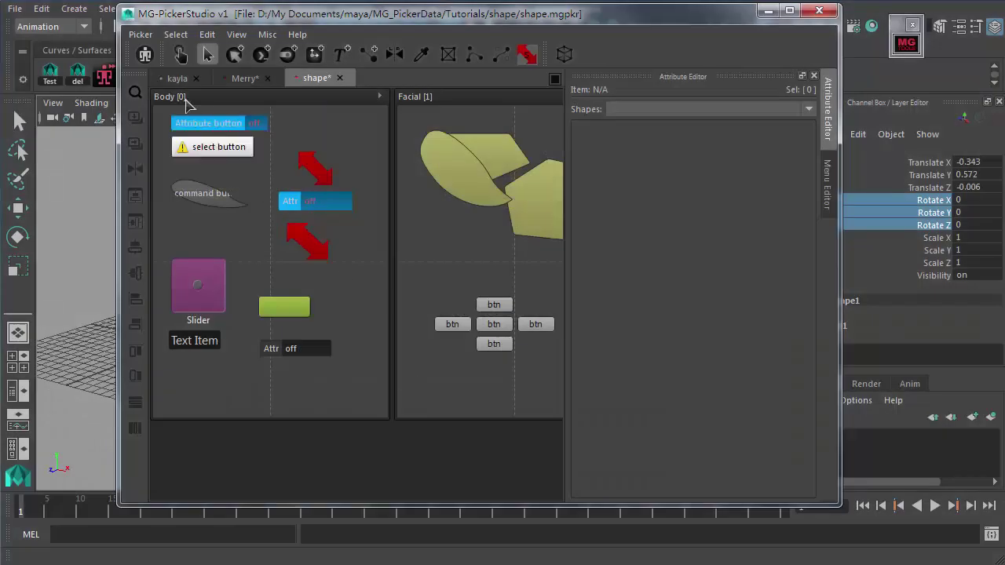
# - Marquee-select both the Attribute button and the select button in the Body panel
pyautogui.moveTo(166, 99)
pyautogui.moveTo(366, 384); pyautogui.dragTo(160, 115)
pyautogui.click(265, 101)
pyautogui.moveTo(265, 100)
pyautogui.mouseDown()
pyautogui.moveTo(307, 132)
pyautogui.moveTo(265, 94)
pyautogui.moveTo(262, 130)
pyautogui.moveTo(251, 89)
pyautogui.mouseUp()
pyautogui.click(332, 123)
pyautogui.click(229, 128)
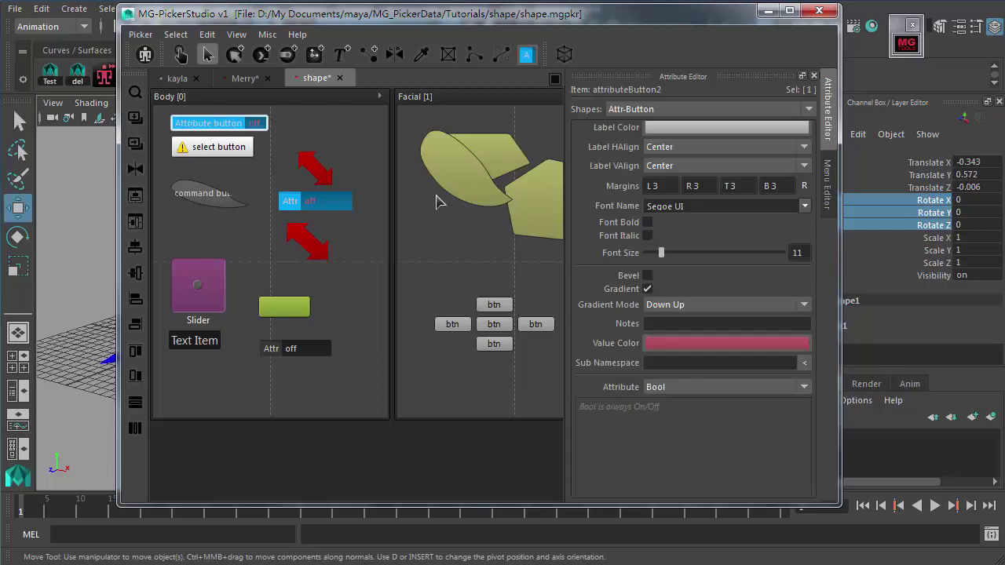
pyautogui.moveTo(233, 179); pyautogui.dragTo(198, 131)
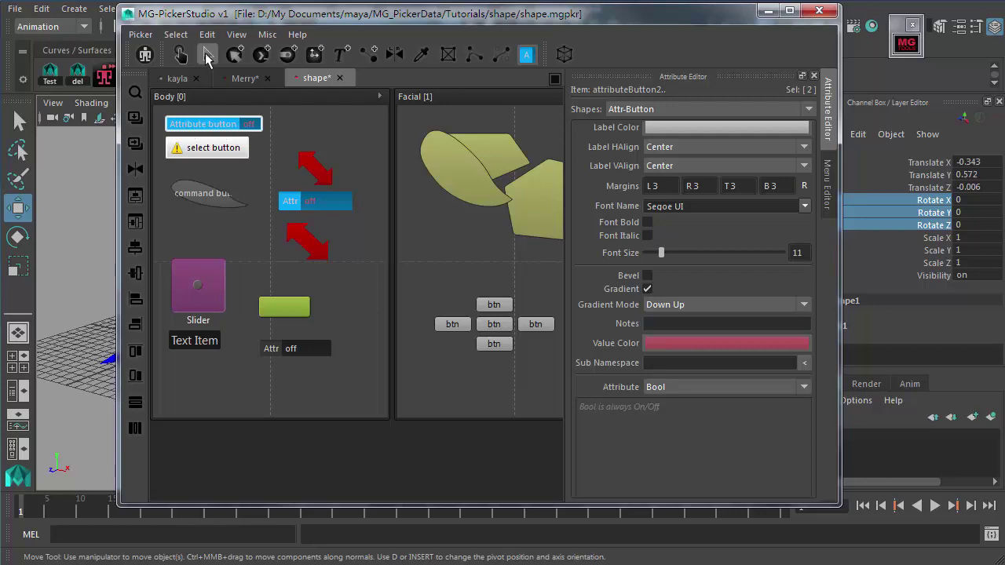
# - Unparent the Attribute and select buttons from the Body panel and drag them into the Facial panel
pyautogui.rightClick(197, 128)
pyautogui.moveTo(271, 366)
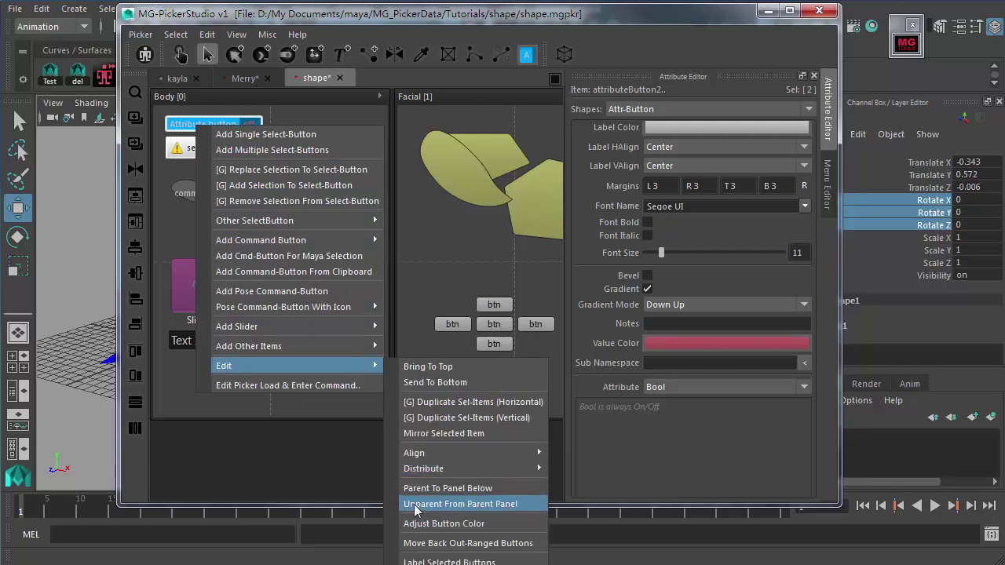
pyautogui.click(471, 507)
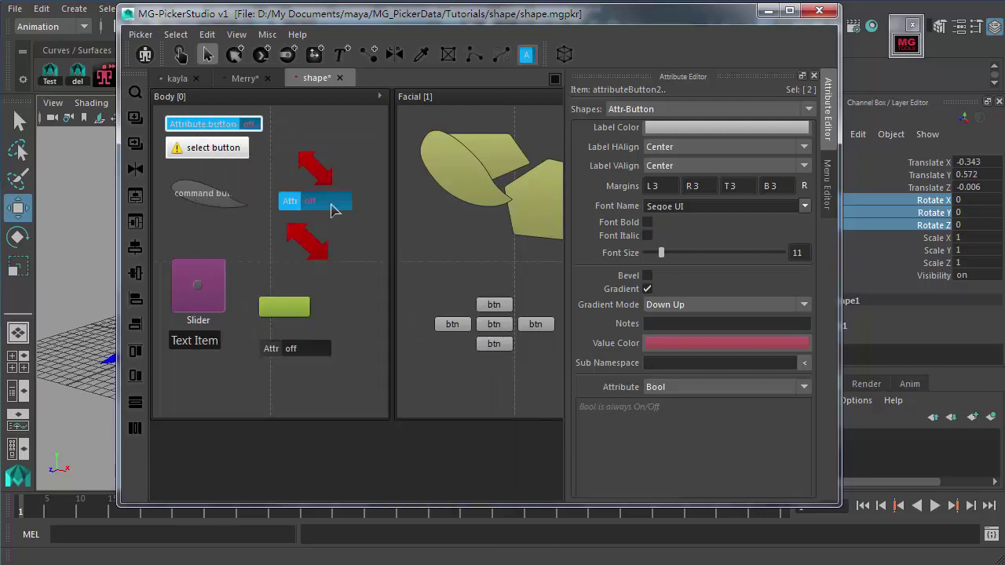
pyautogui.moveTo(206, 155); pyautogui.dragTo(446, 266)
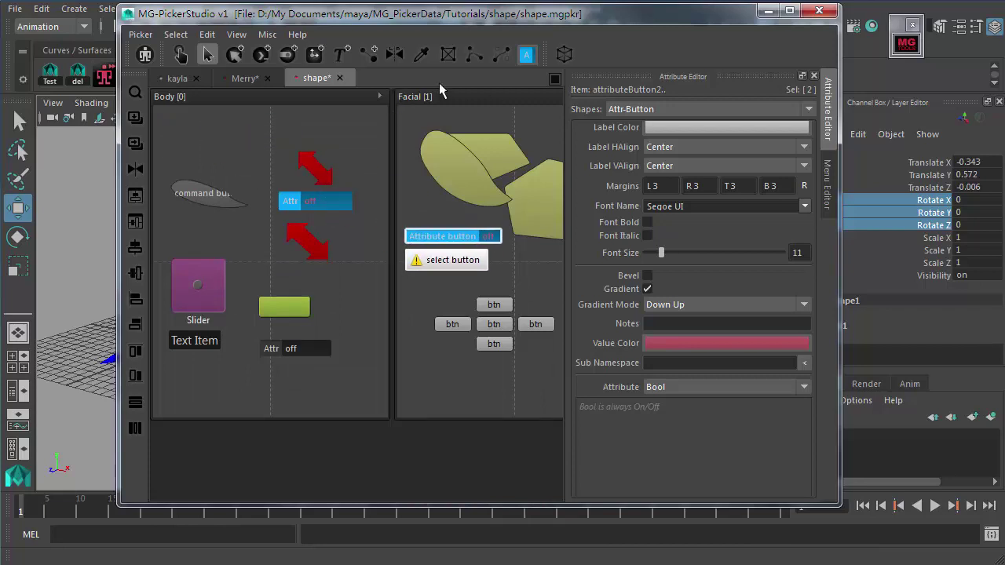
pyautogui.hscroll(2, 453, 120)
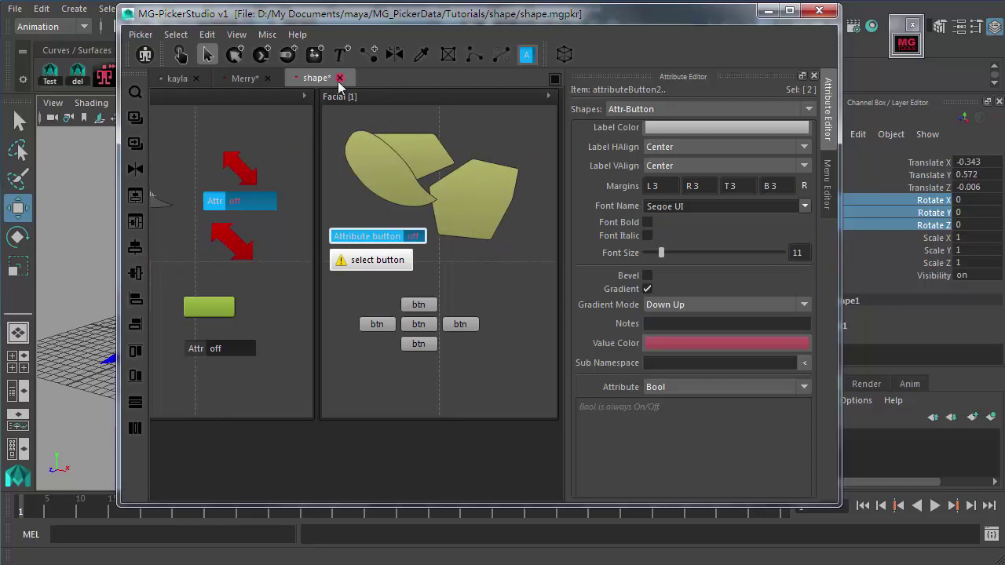
pyautogui.moveTo(404, 103)
pyautogui.mouseDown()
pyautogui.moveTo(414, 130)
pyautogui.moveTo(404, 99)
pyautogui.mouseUp()
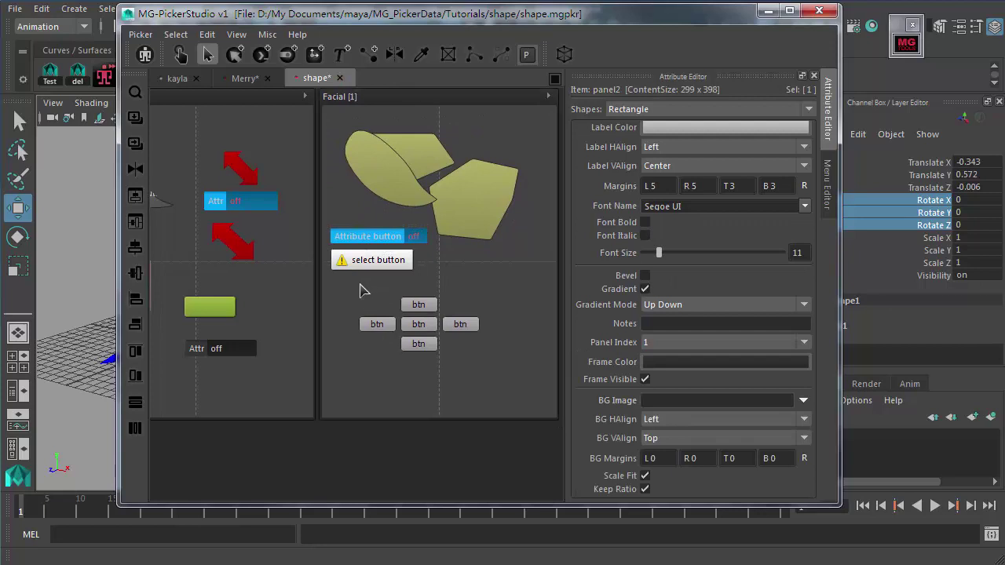
# - Parent both buttons to the Facial panel below and confirm they move with it
pyautogui.click(366, 237)
pyautogui.rightClick(369, 241)
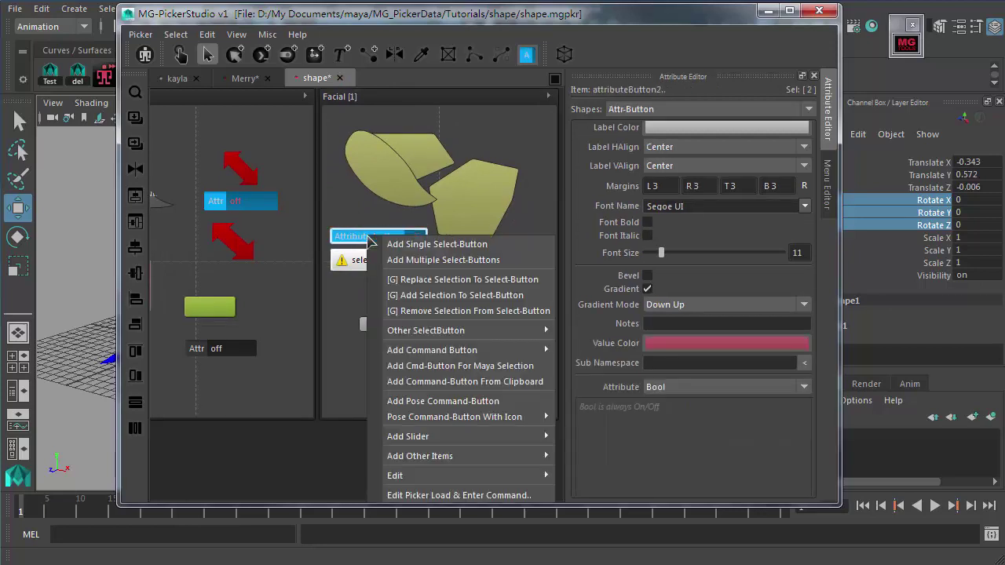
pyautogui.moveTo(475, 473)
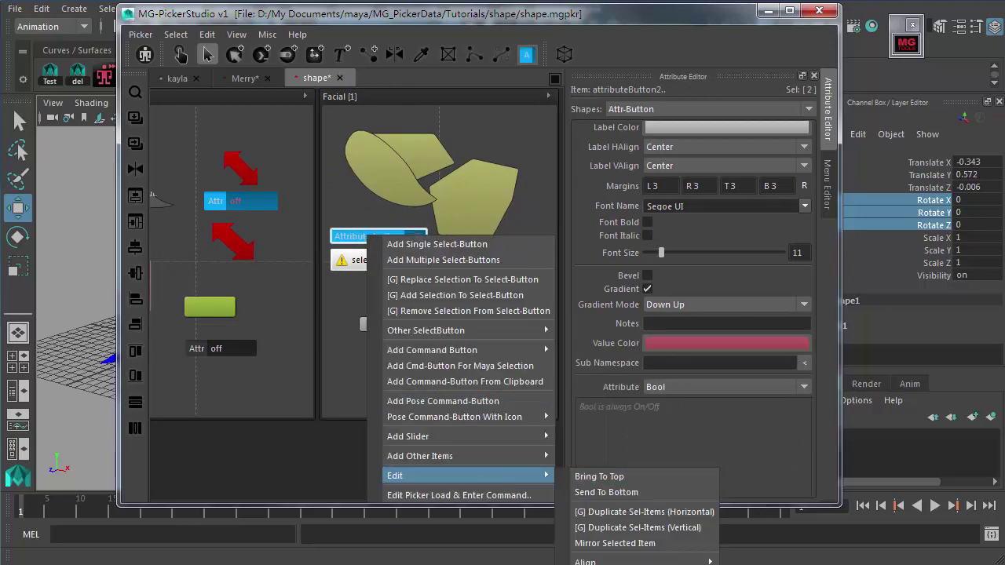
pyautogui.click(328, 162)
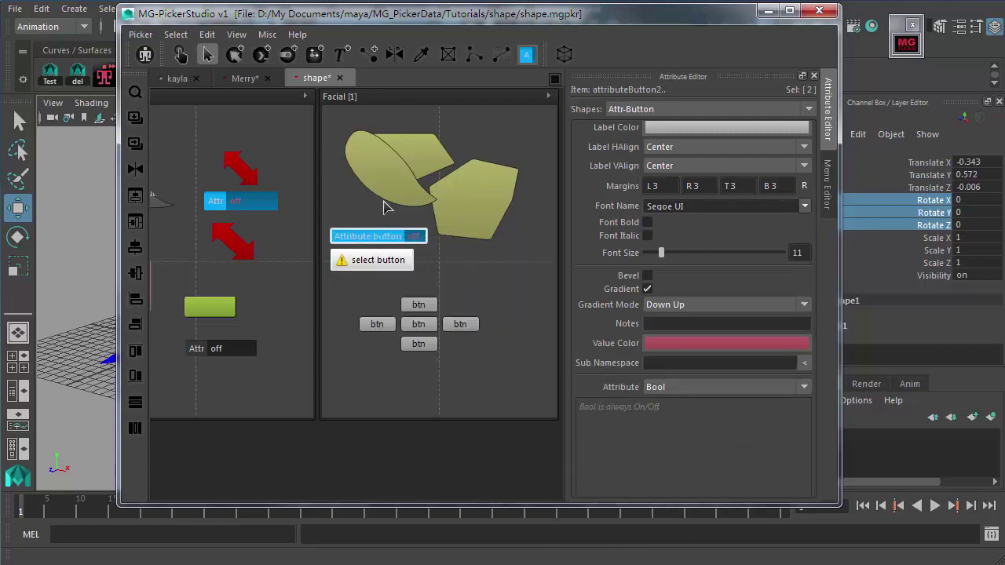
pyautogui.scroll(-3, 346, 206)
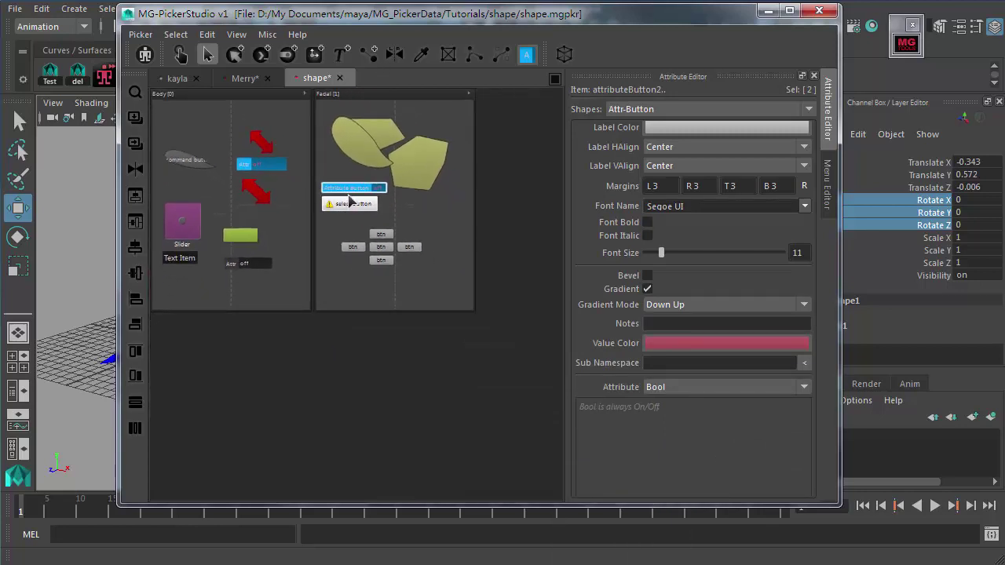
pyautogui.rightClick(344, 194)
pyautogui.moveTo(429, 427)
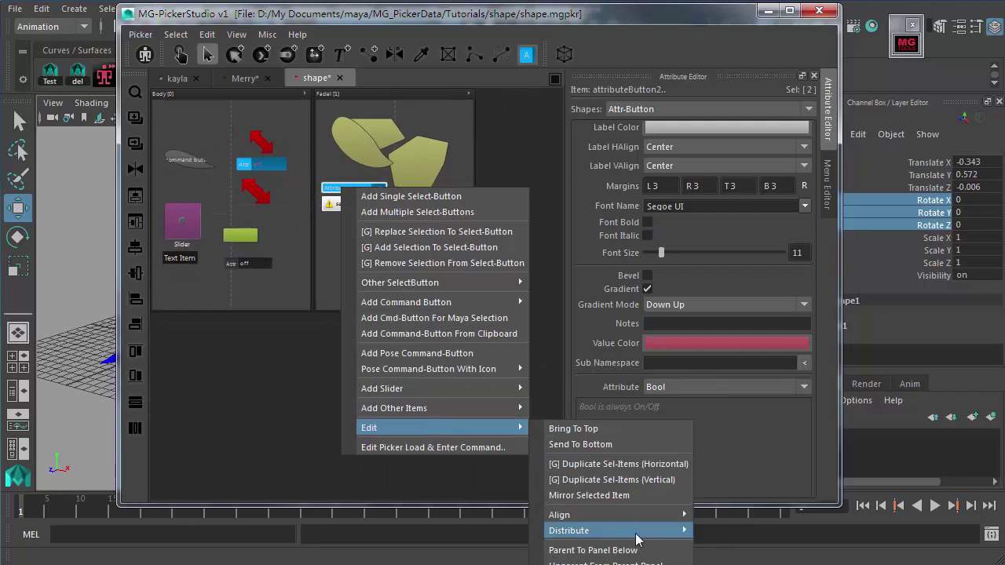
pyautogui.click(603, 551)
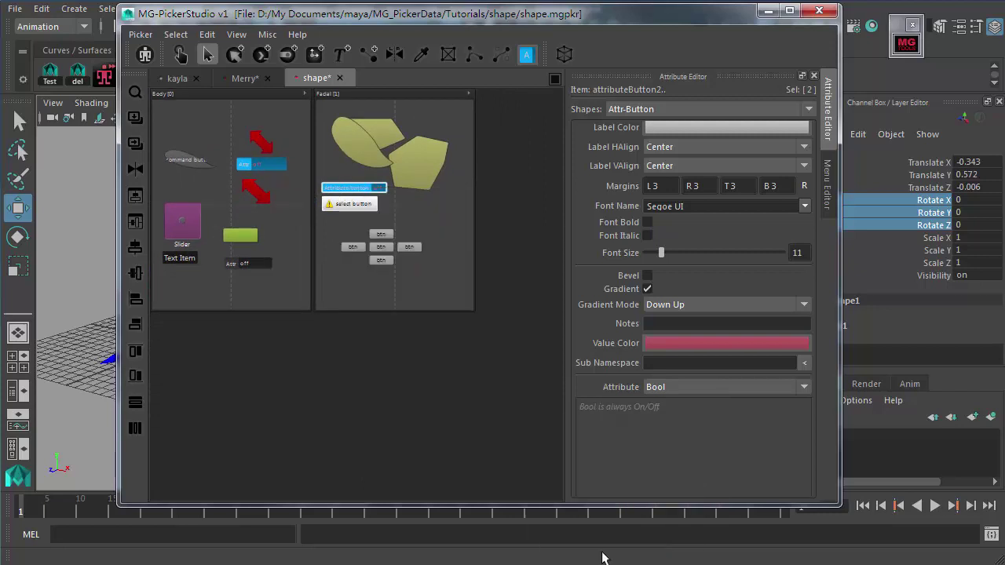
pyautogui.scroll(2, 441, 217)
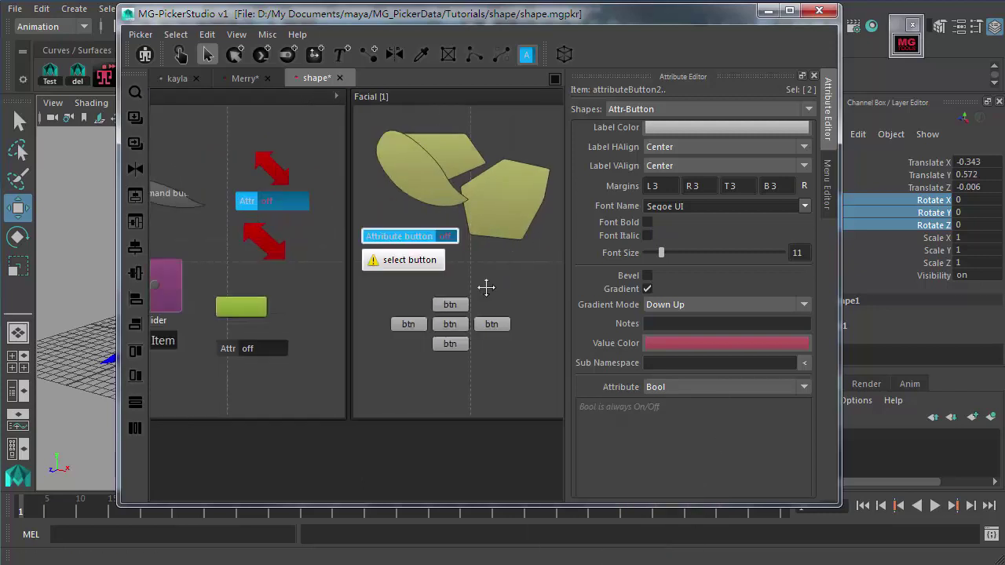
pyautogui.click(416, 99)
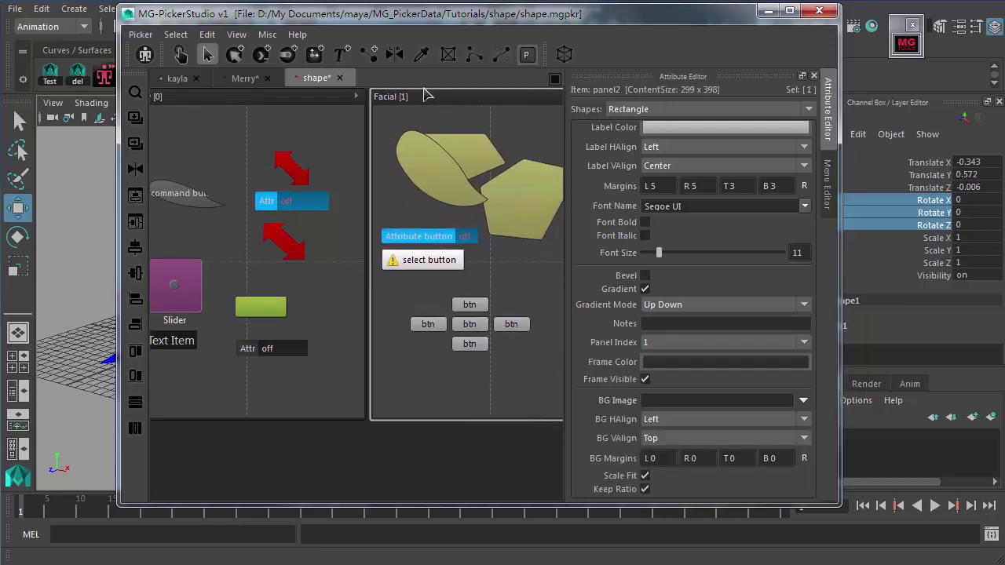